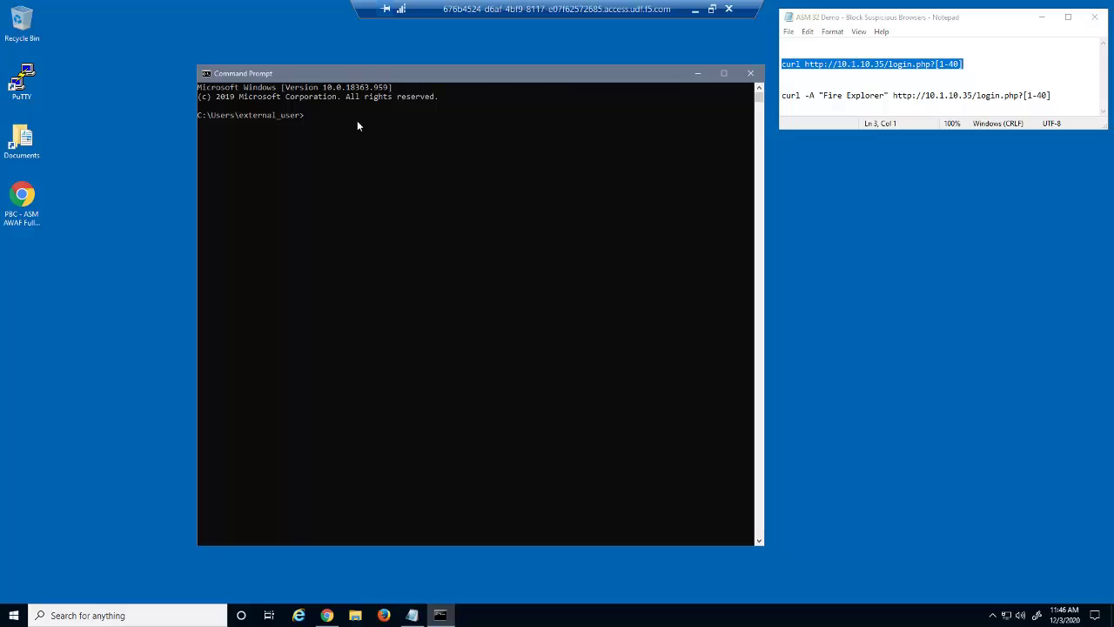
{"action": "type", "text": "curl http://10.1.10.35/login.php?[1-40]"}
{"action": "key", "text": "Return"}
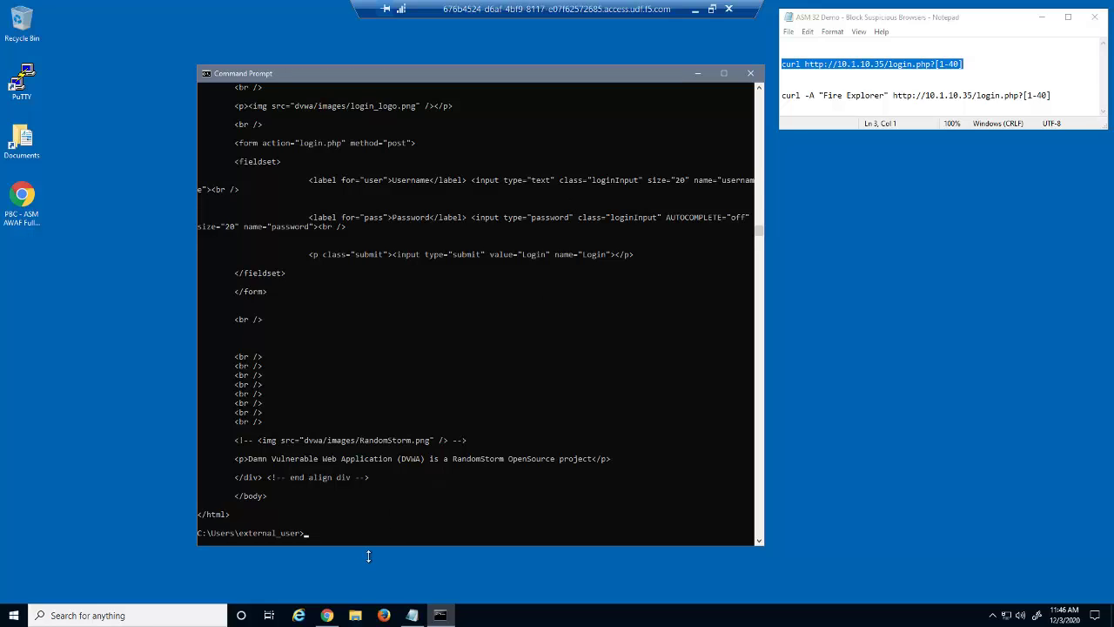
Step: Switch to the BIG-IP console in Chrome, open the application request event log, and view the details of one /login.php request
{"action": "left_click", "coordinate": [327, 616]}
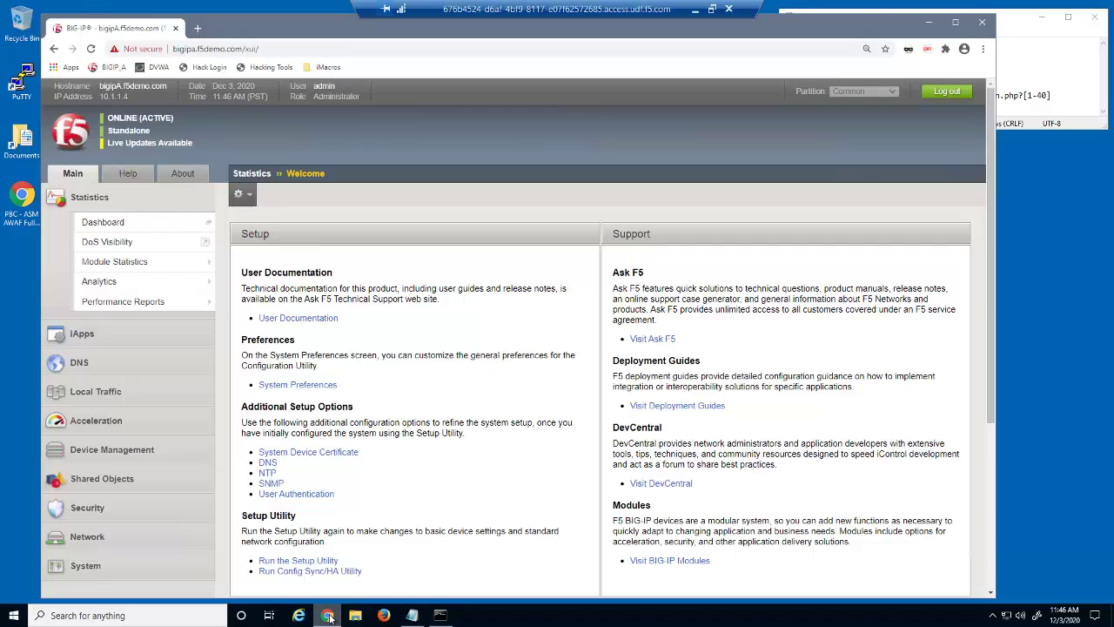
{"action": "left_click", "coordinate": [122, 511]}
{"action": "scroll", "coordinate": [992, 417], "scroll_direction": "down", "scroll_amount": 2}
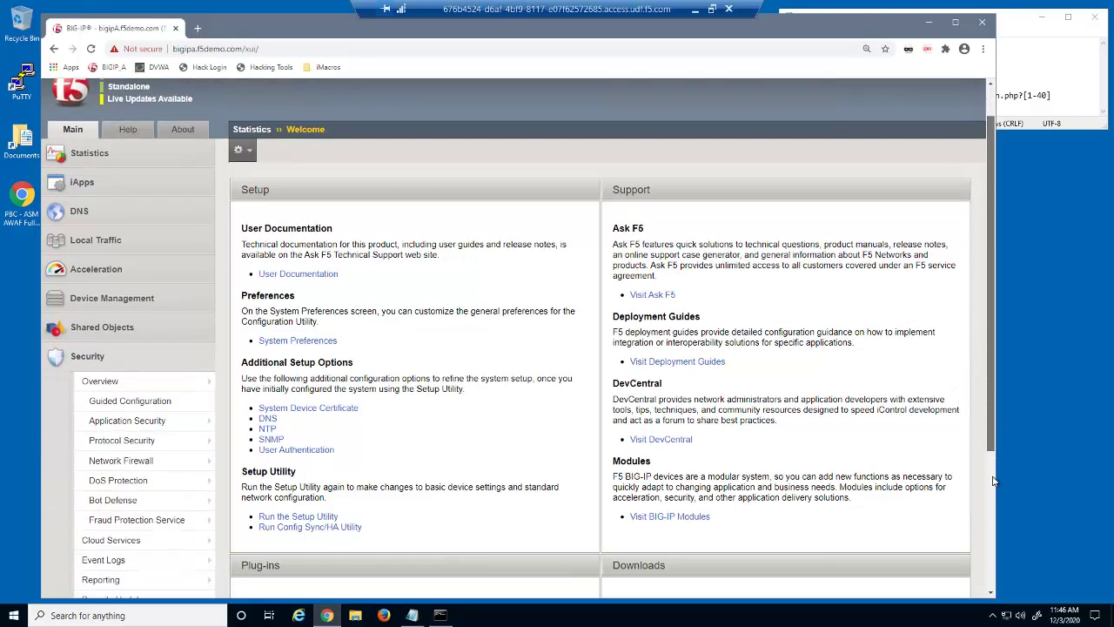
{"action": "scroll", "coordinate": [376, 510], "scroll_direction": "up", "scroll_amount": 2}
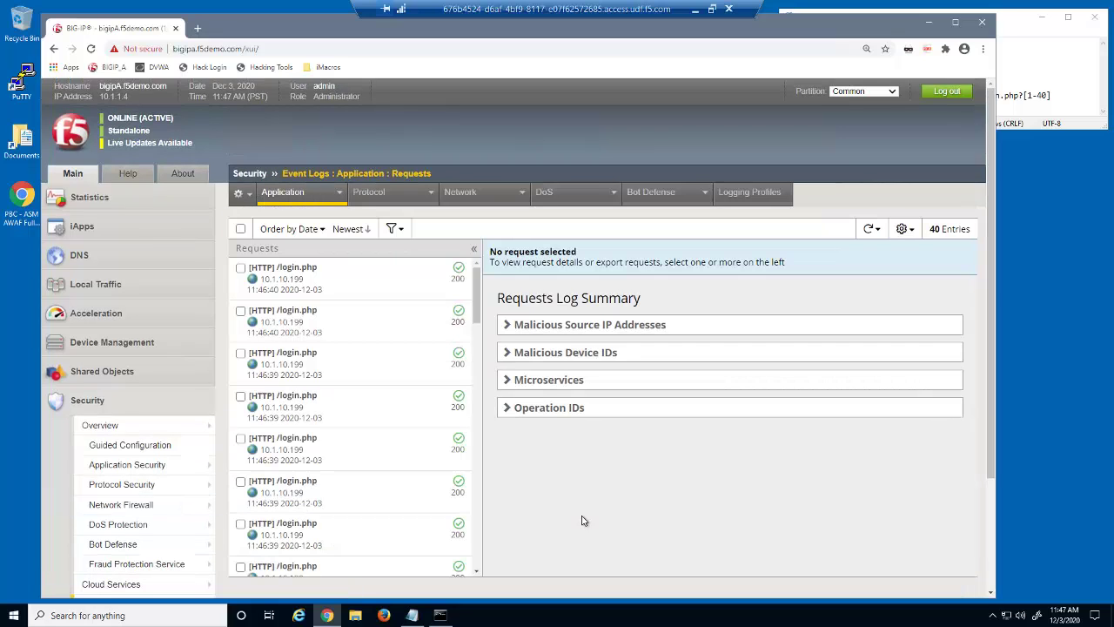
{"action": "left_click", "coordinate": [425, 493]}
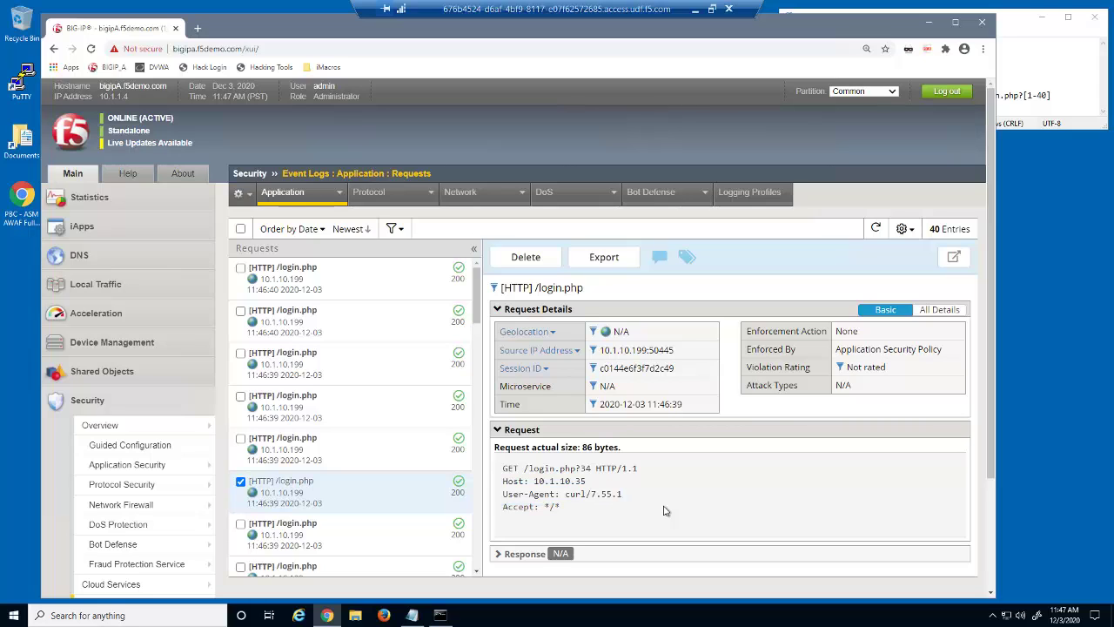
{"action": "left_click", "coordinate": [924, 30]}
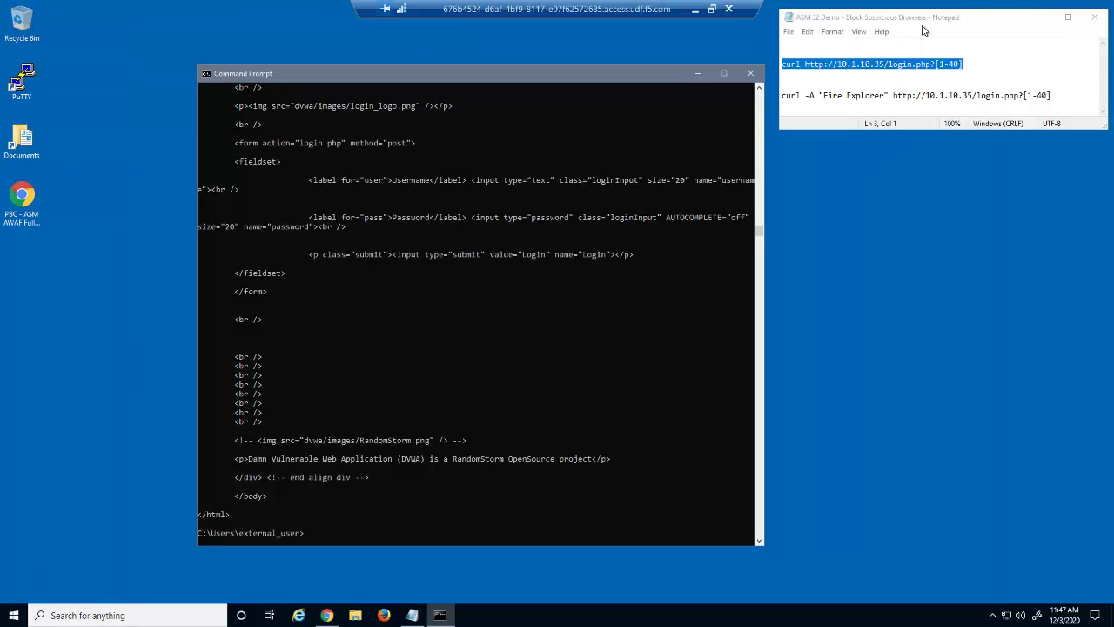
{"action": "left_click", "coordinate": [1055, 95]}
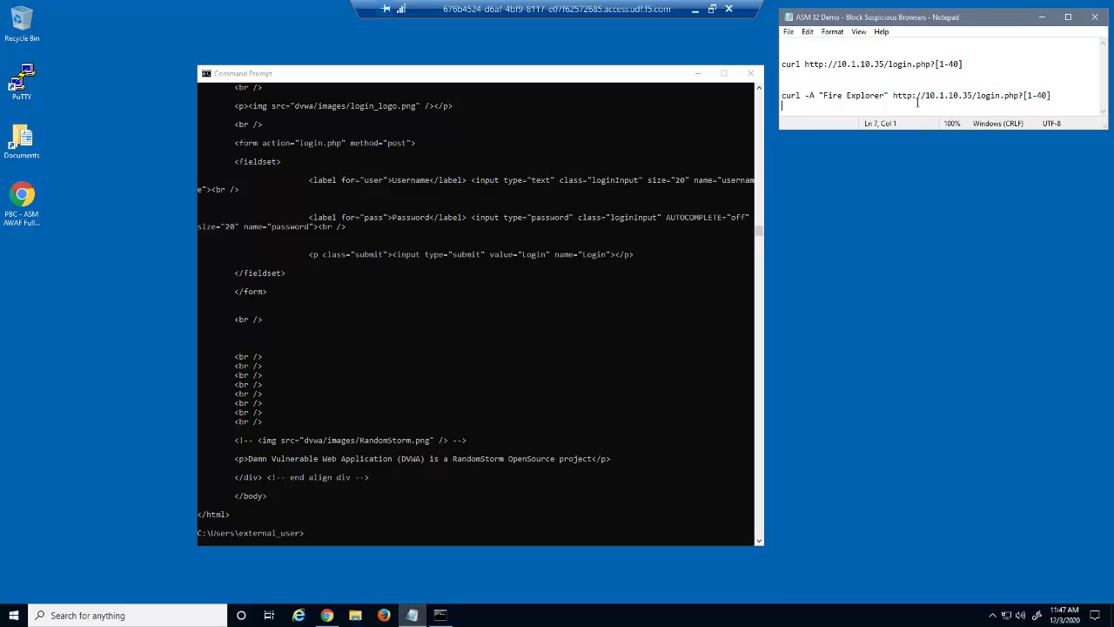
{"action": "left_click_drag", "start_coordinate": [1052, 96], "coordinate": [781, 97]}
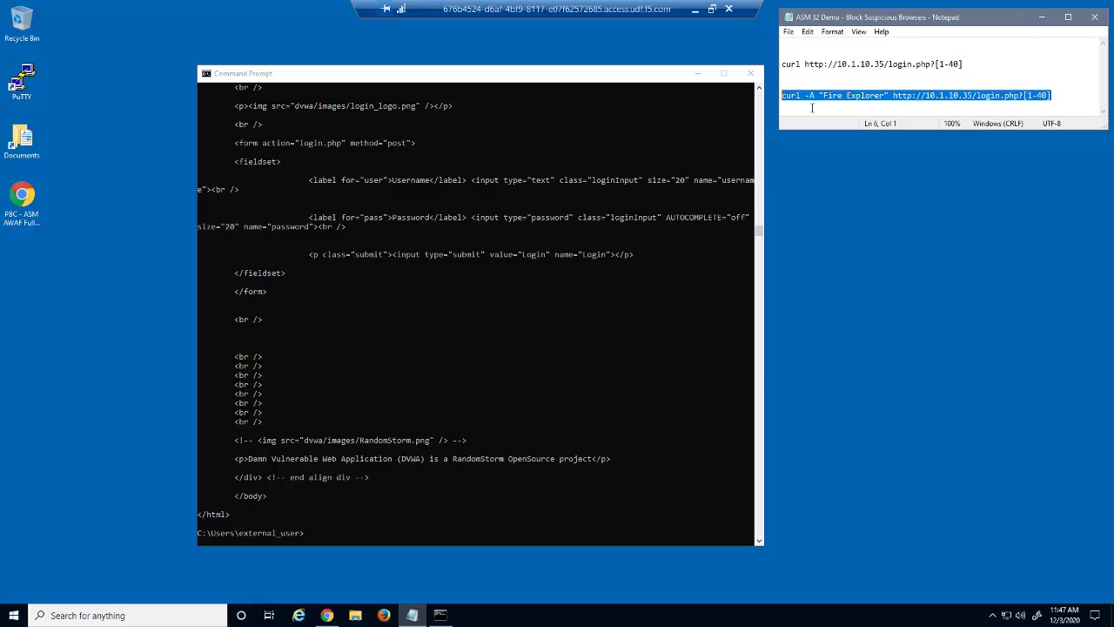
{"action": "right_click", "coordinate": [820, 96]}
{"action": "left_click", "coordinate": [773, 131]}
{"action": "left_click", "coordinate": [449, 533]}
{"action": "right_click", "coordinate": [449, 533]}
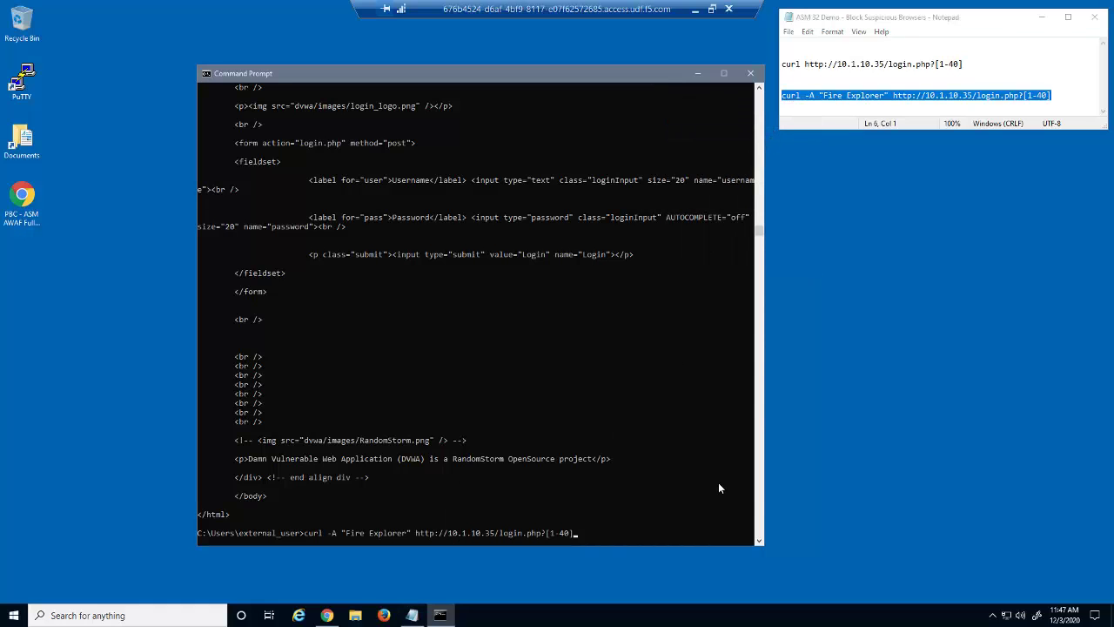
{"action": "key", "text": "Return"}
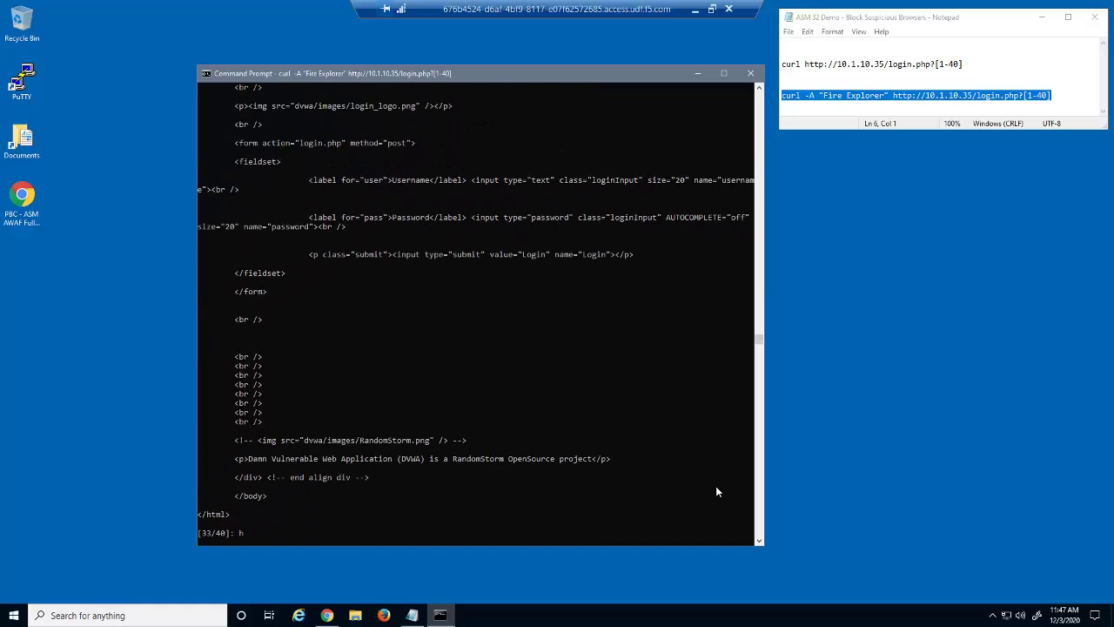
Step: Return to the BIG-IP request log, refresh it, and view the details of the newest /login.php request
{"action": "left_click", "coordinate": [326, 615]}
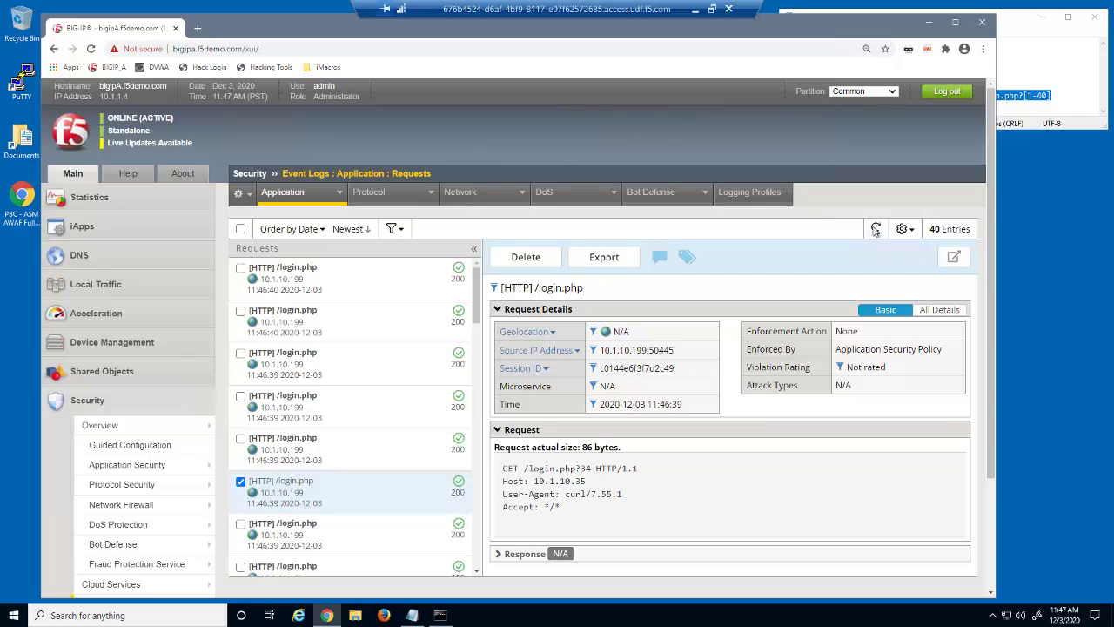
{"action": "left_click", "coordinate": [876, 229]}
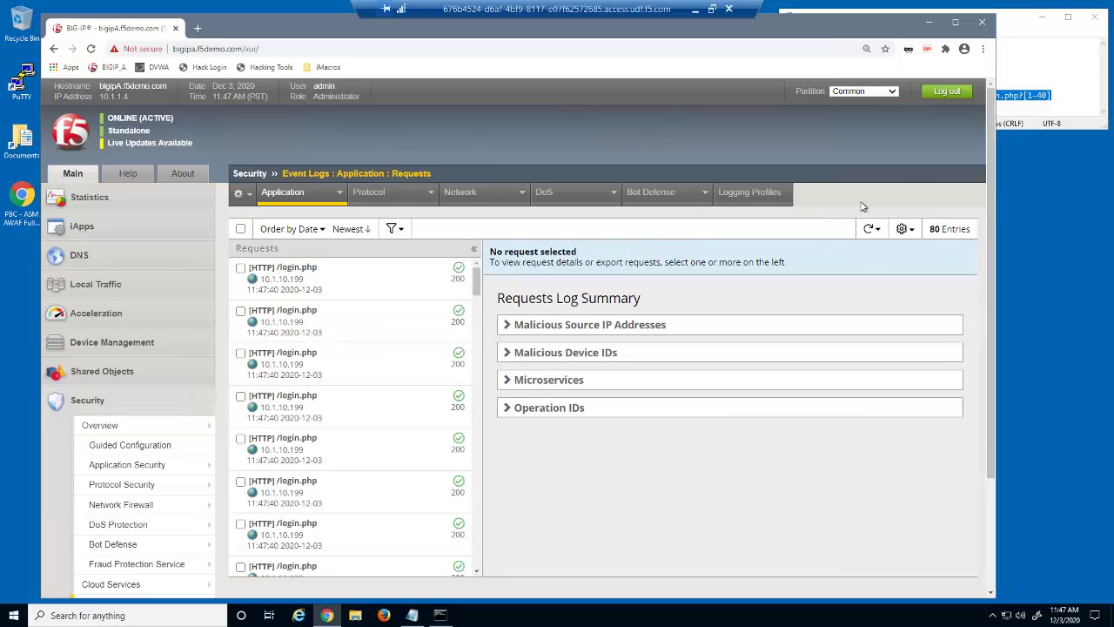
{"action": "left_click", "coordinate": [418, 283]}
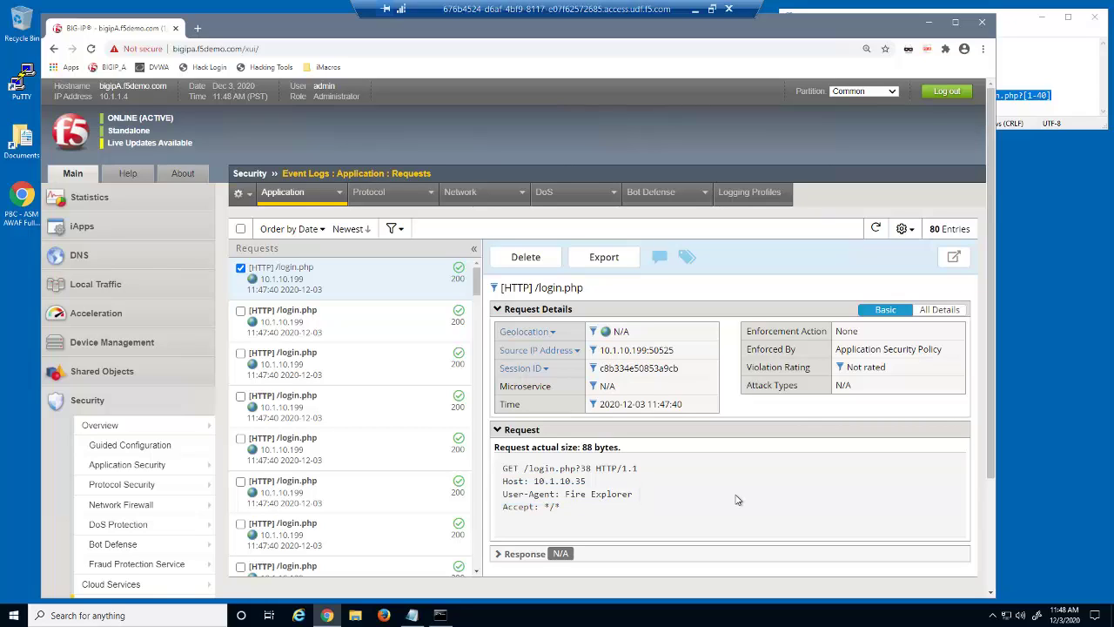
Step: Open the DVWA login page in a new Chrome window
{"action": "right_click", "coordinate": [327, 615]}
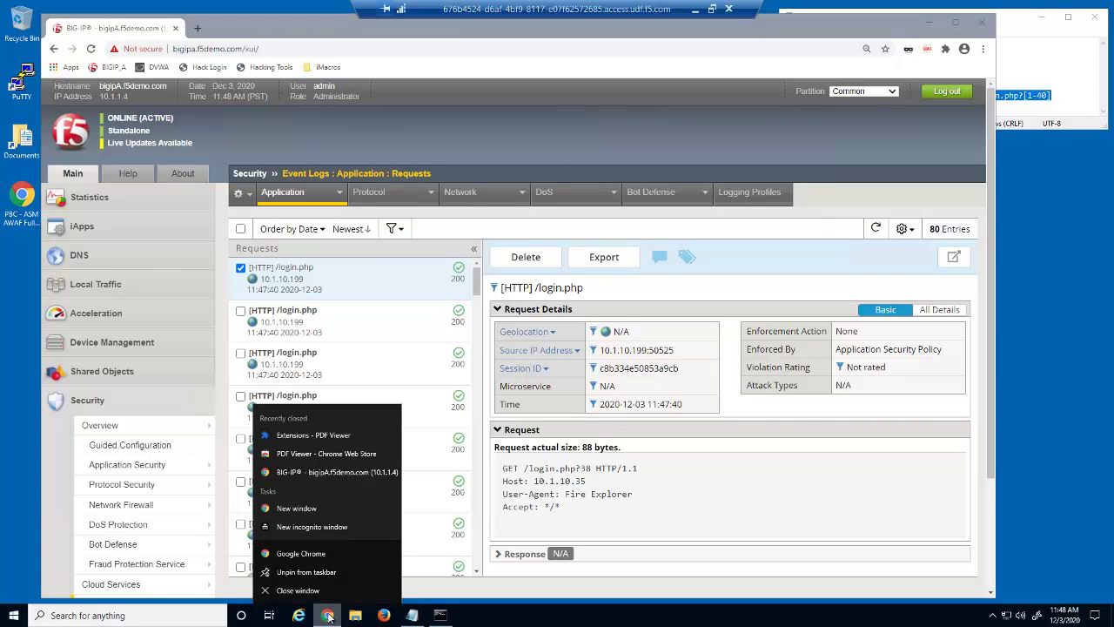
{"action": "left_click", "coordinate": [330, 553]}
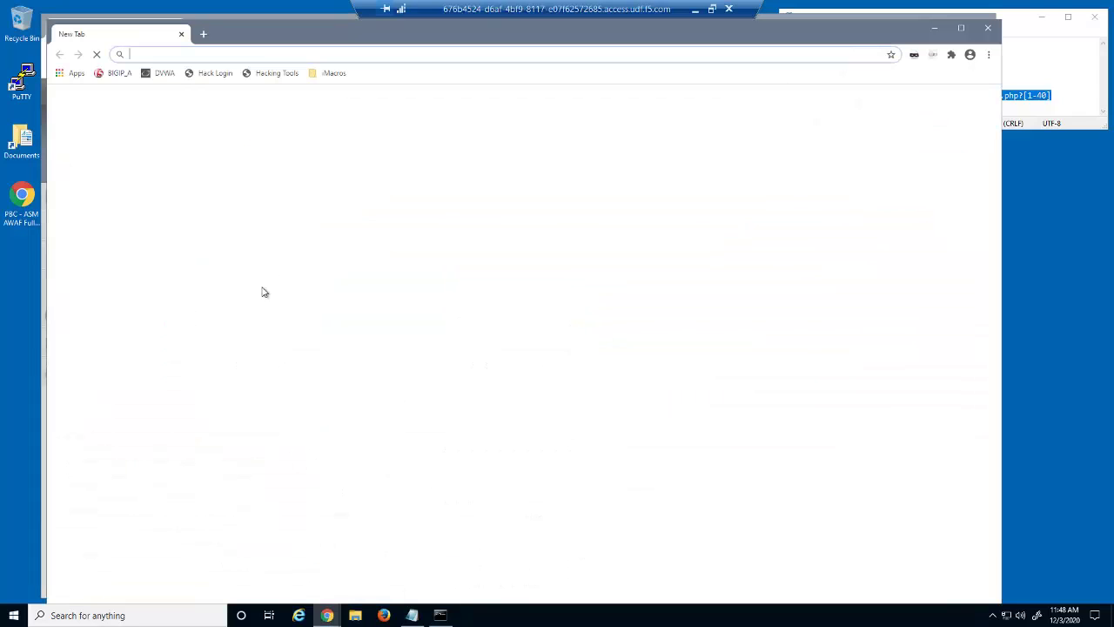
{"action": "left_click", "coordinate": [163, 73]}
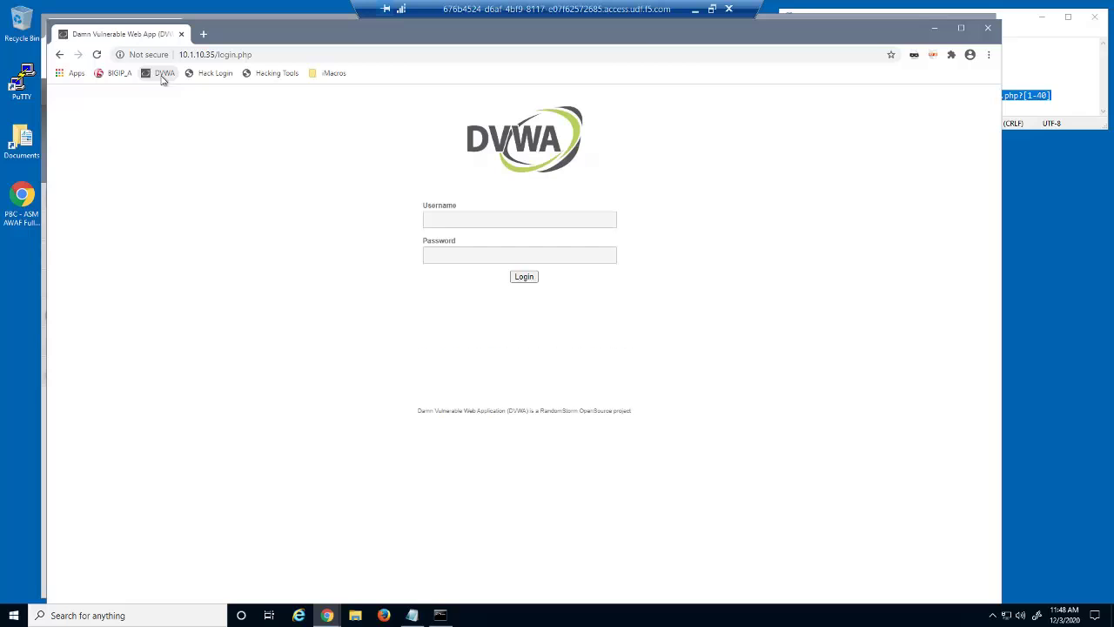
Step: Switch the browser's user agent to Mac Safari 7 for the DVWA login page
{"action": "left_click", "coordinate": [914, 56]}
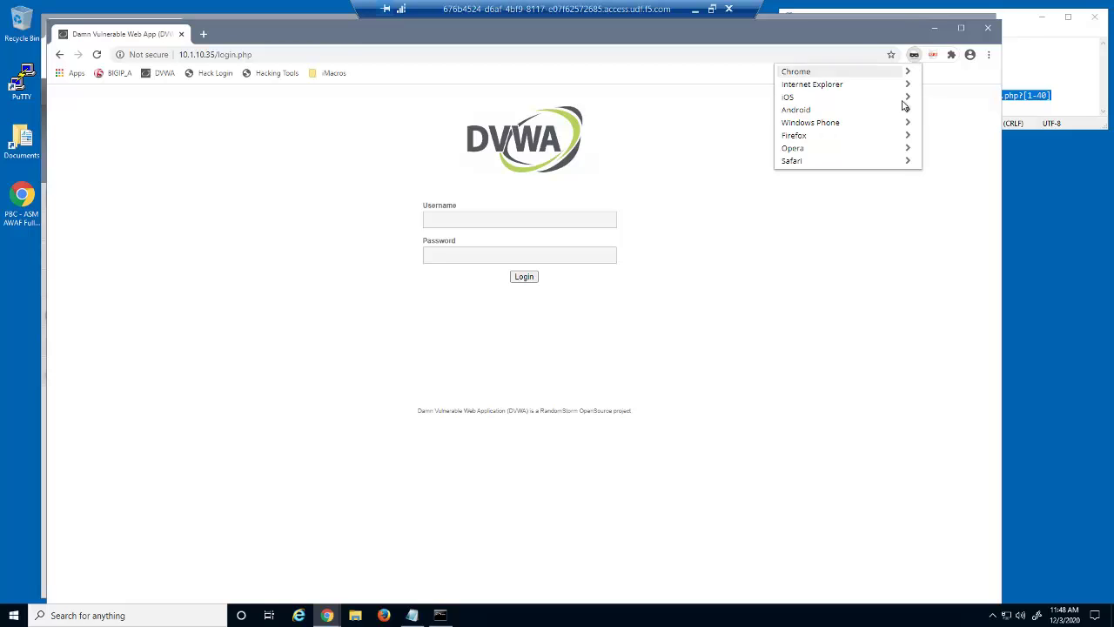
{"action": "left_click", "coordinate": [900, 161]}
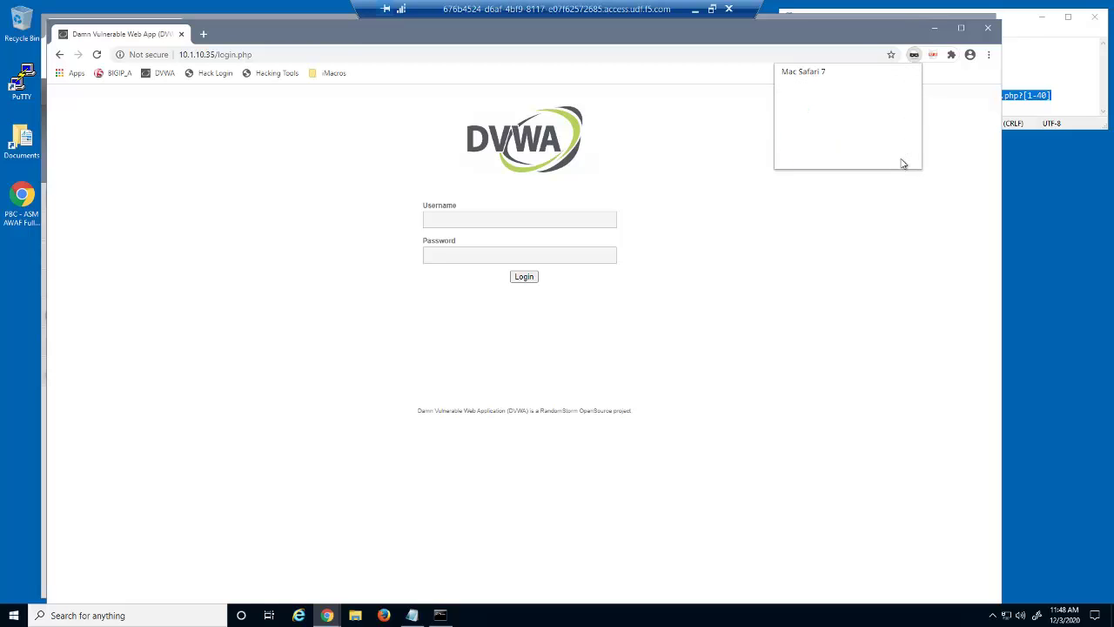
{"action": "left_click", "coordinate": [828, 75]}
Step: Change the browser's user agent to Internet Explorer 6
{"action": "left_click", "coordinate": [915, 56]}
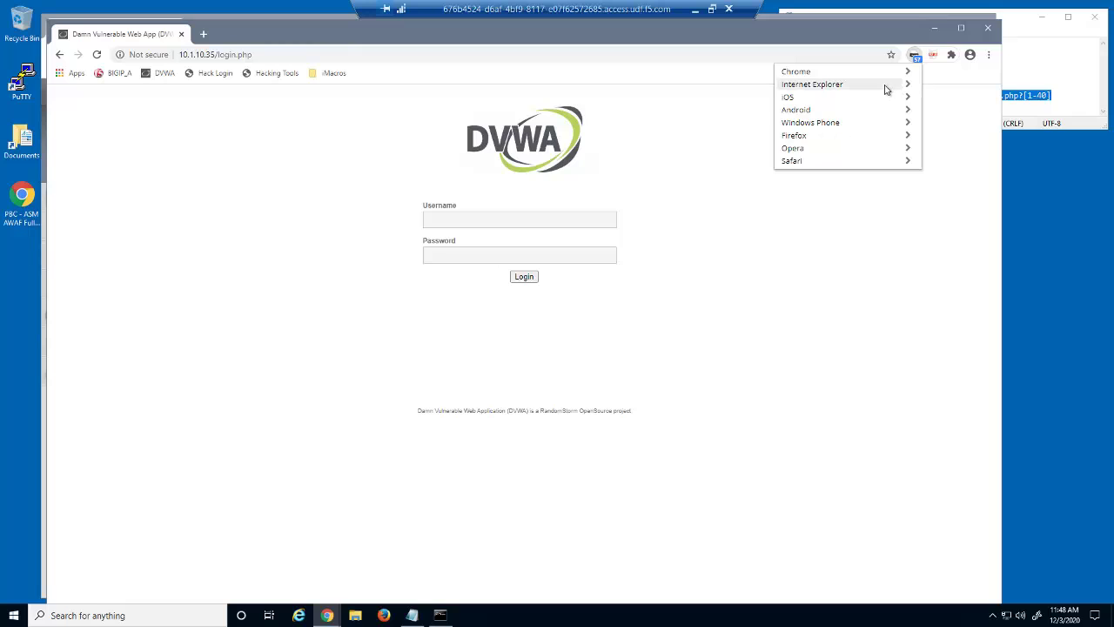
{"action": "left_click", "coordinate": [884, 85]}
{"action": "left_click", "coordinate": [841, 84]}
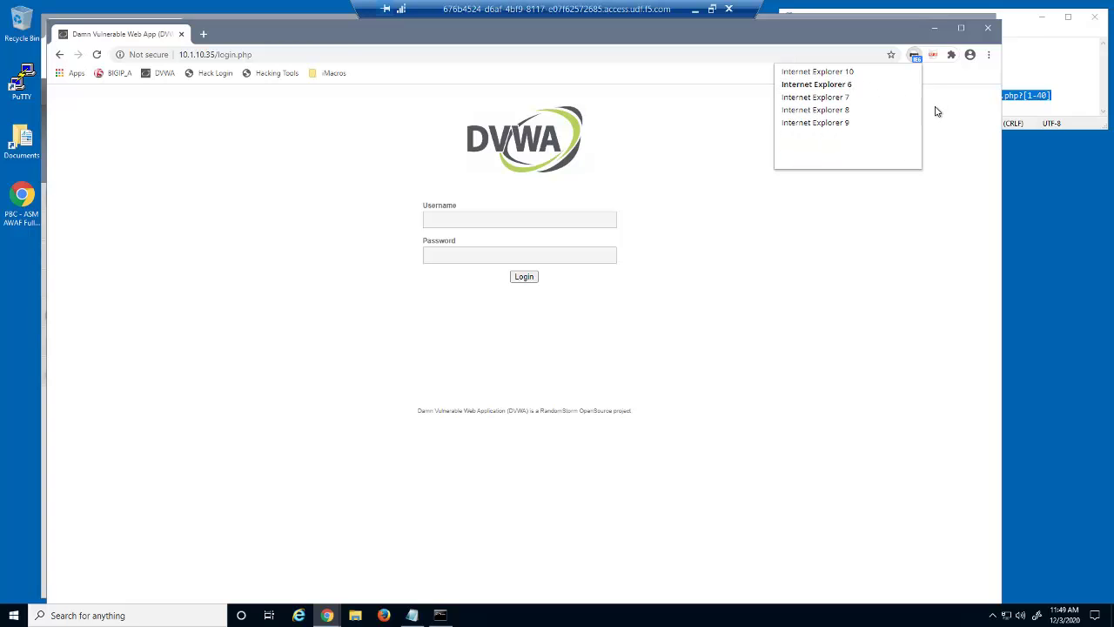
Step: Change the browser's user agent to Android KitKat
{"action": "left_click", "coordinate": [915, 55]}
{"action": "left_click", "coordinate": [915, 56]}
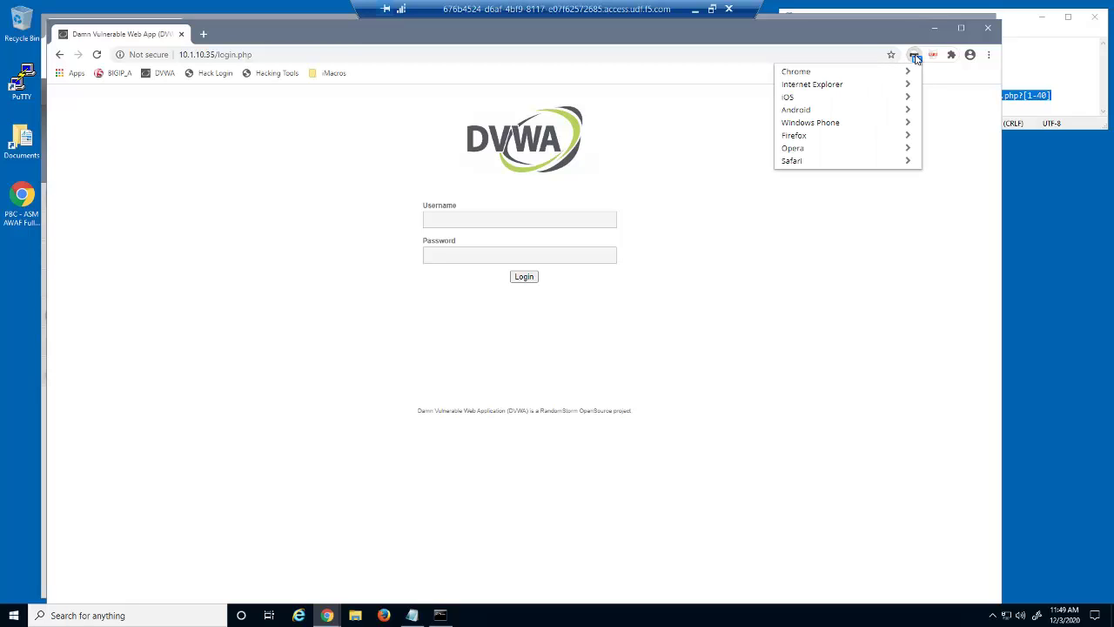
{"action": "left_click", "coordinate": [894, 110]}
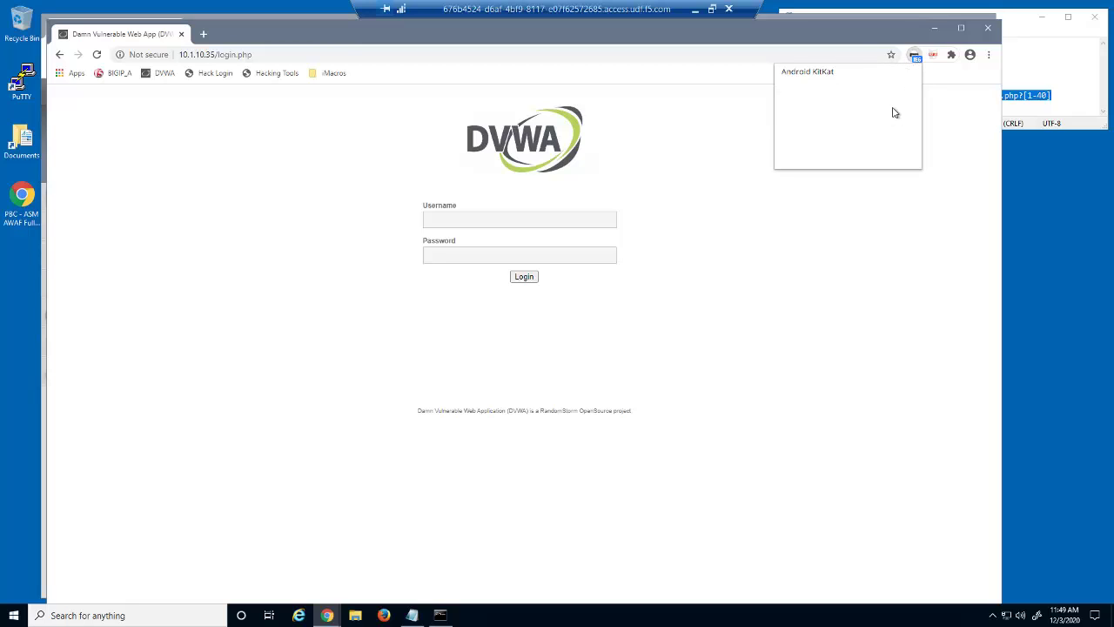
{"action": "left_click", "coordinate": [833, 74]}
Step: Reset the user agent to the Chrome Default and close the DVWA browser window
{"action": "left_click", "coordinate": [914, 57]}
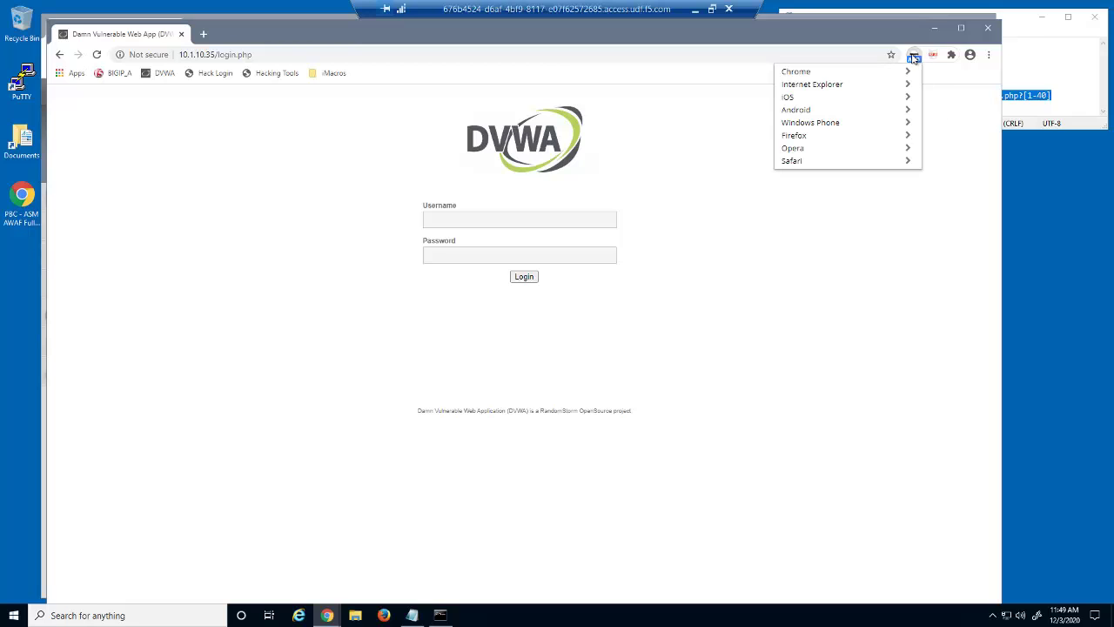
{"action": "left_click", "coordinate": [893, 72]}
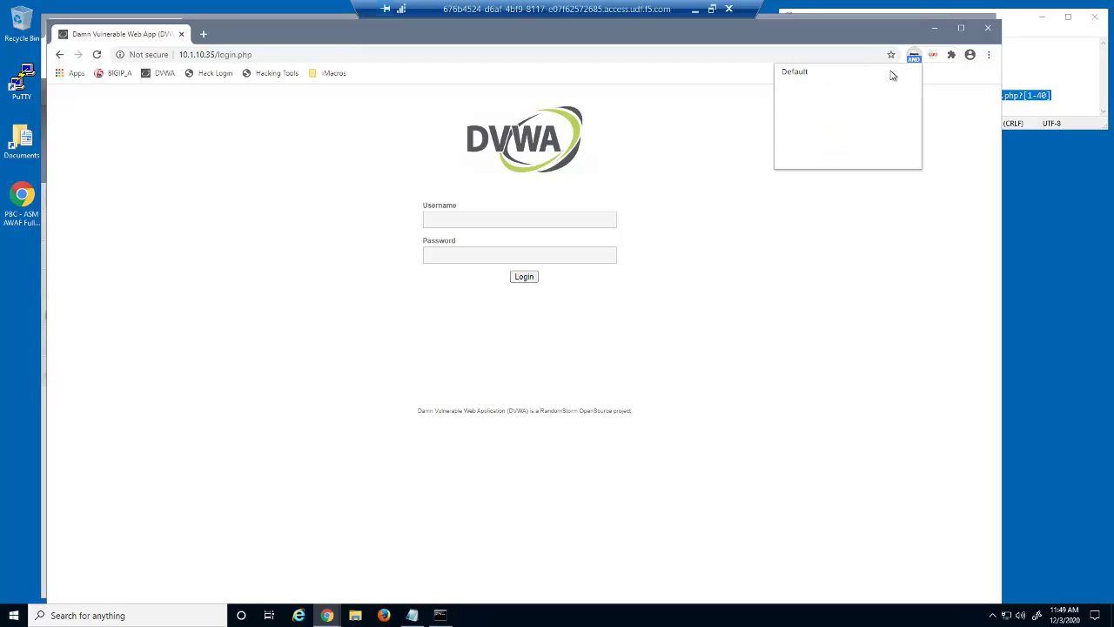
{"action": "left_click", "coordinate": [793, 75]}
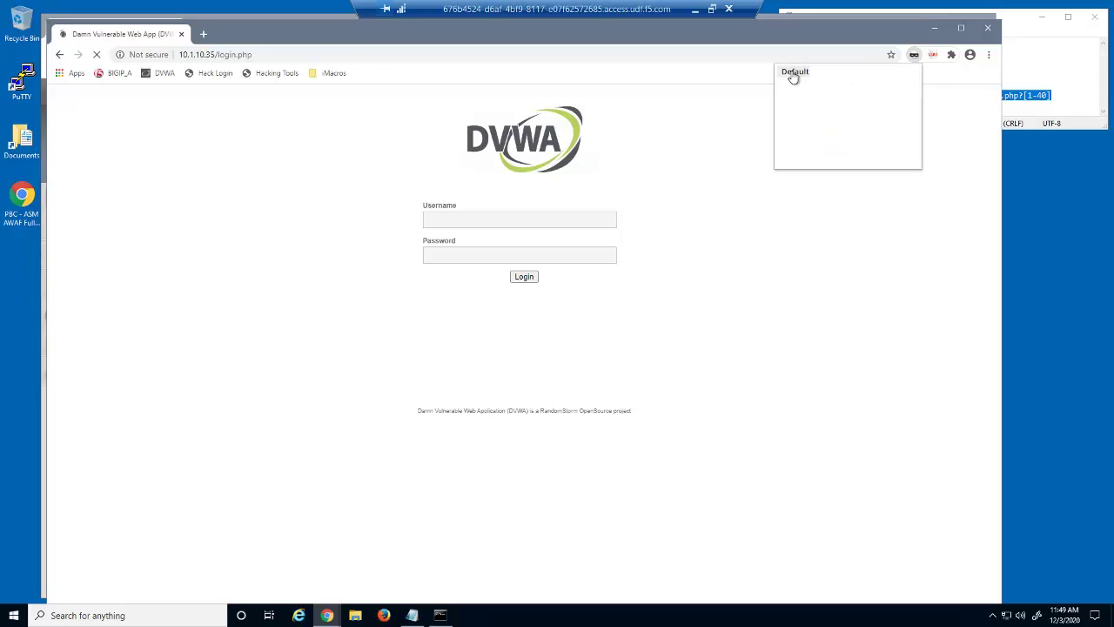
{"action": "left_click", "coordinate": [988, 31]}
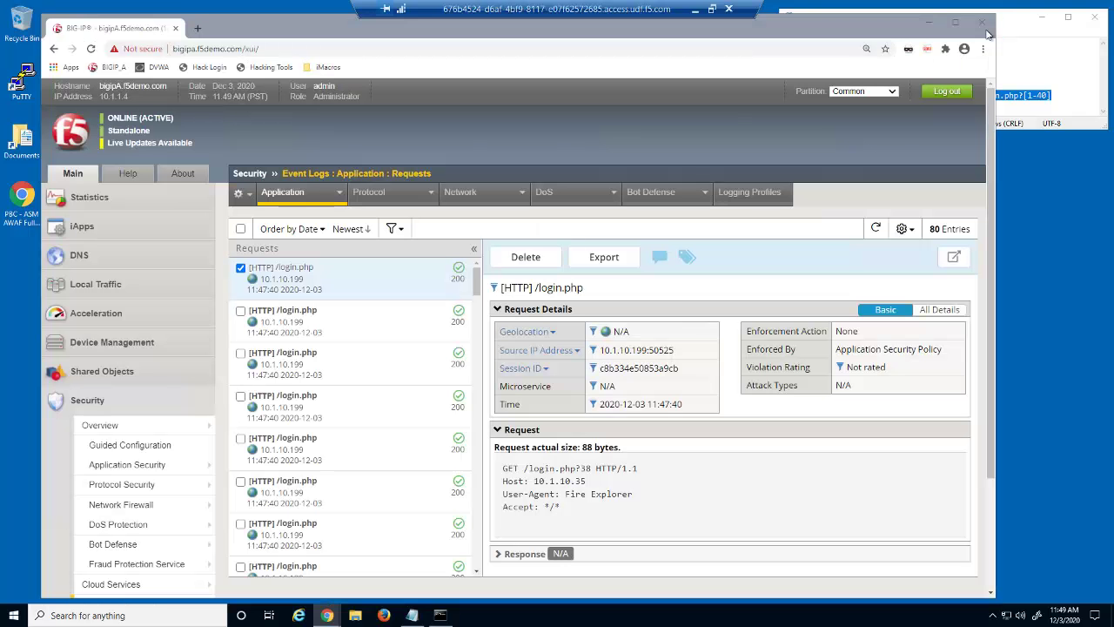
Step: Refresh the request log and filter it to requests whose URL contains login.php
{"action": "left_click", "coordinate": [876, 228]}
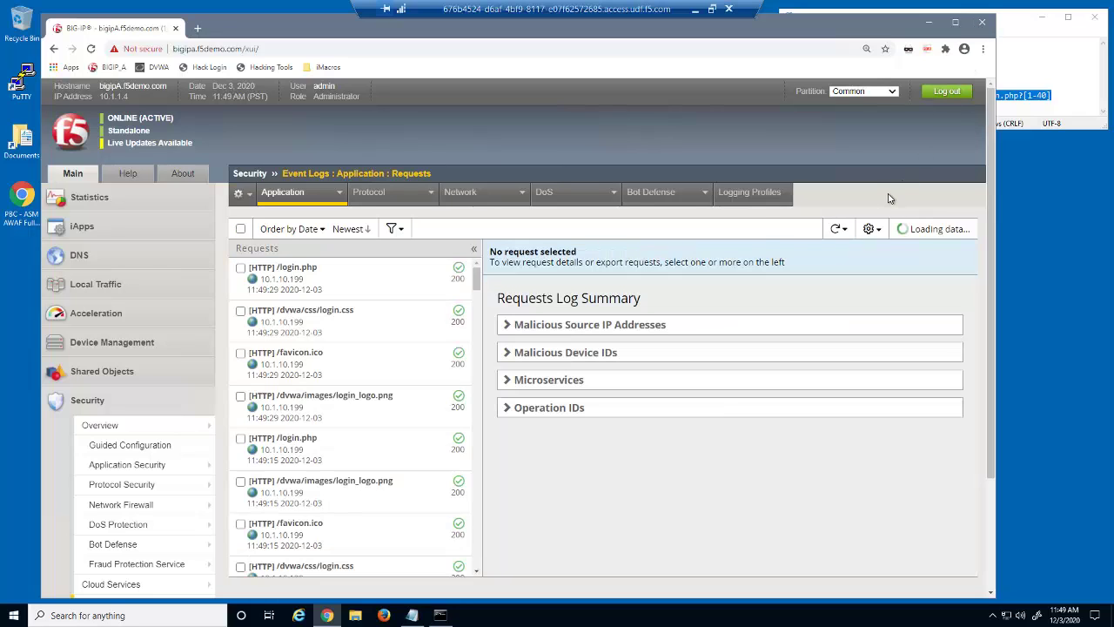
{"action": "left_click", "coordinate": [391, 228]}
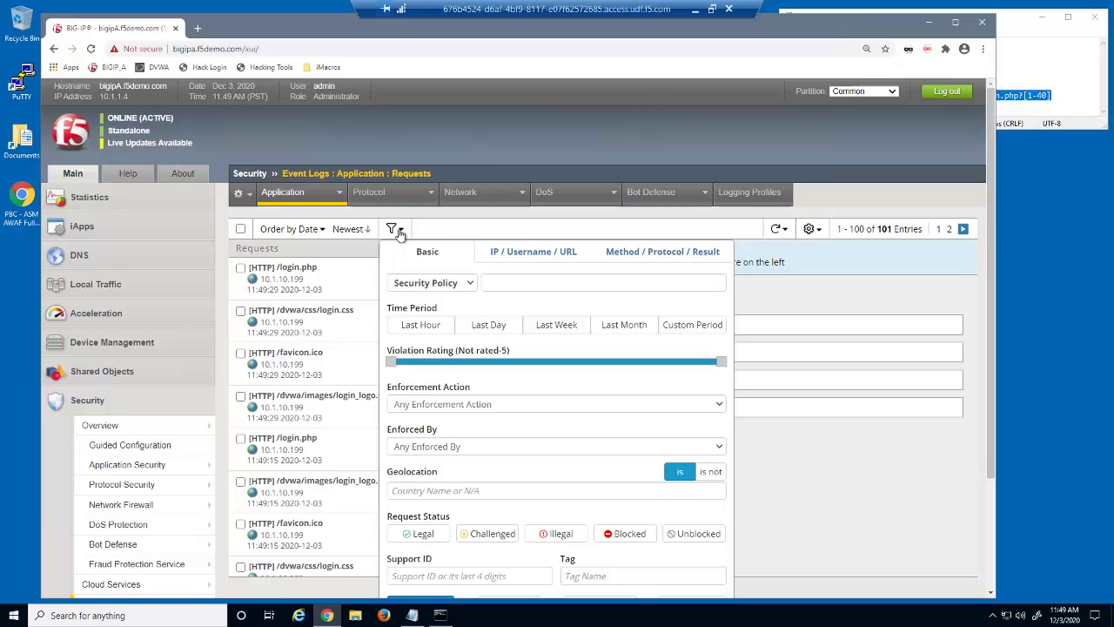
{"action": "left_click", "coordinate": [539, 251]}
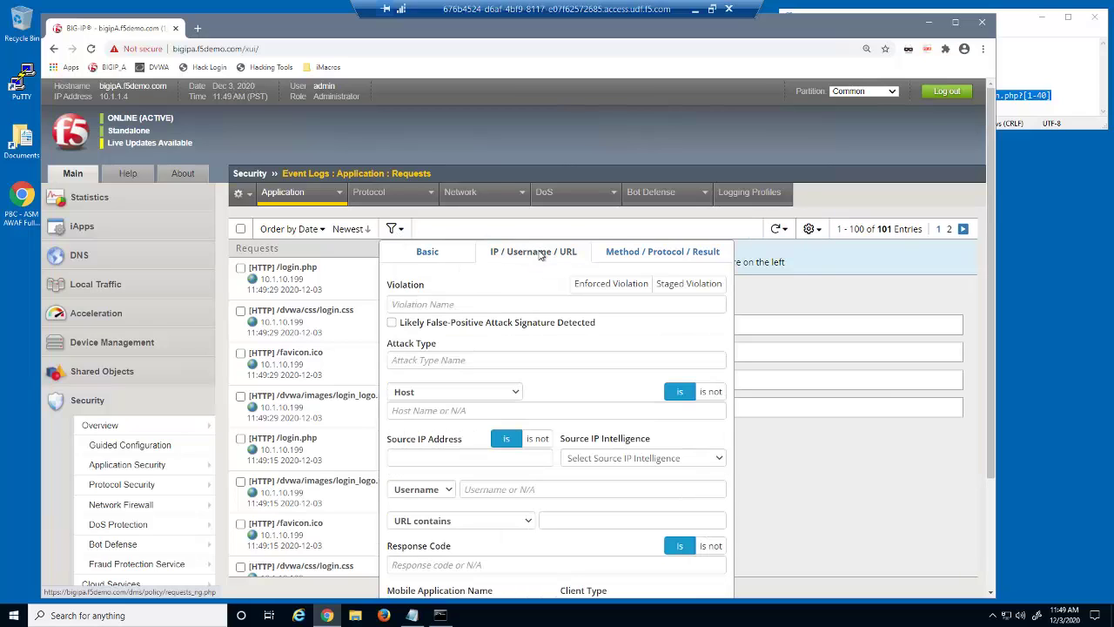
{"action": "left_click", "coordinate": [553, 519]}
{"action": "type", "text": "login.php"}
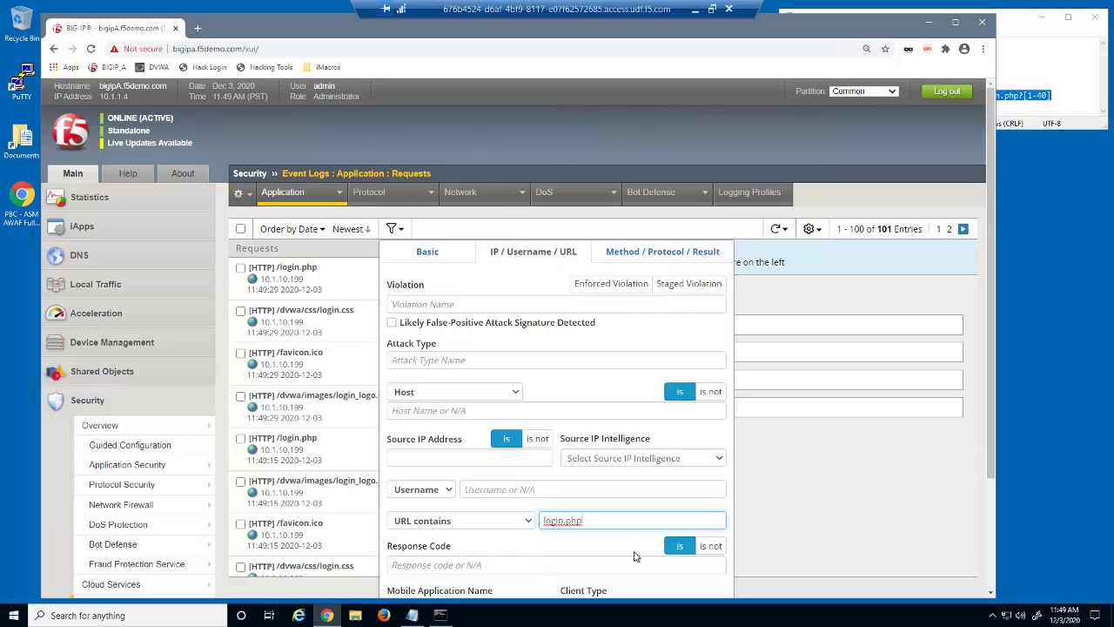
{"action": "scroll", "coordinate": [991, 477], "scroll_direction": "down", "scroll_amount": 1}
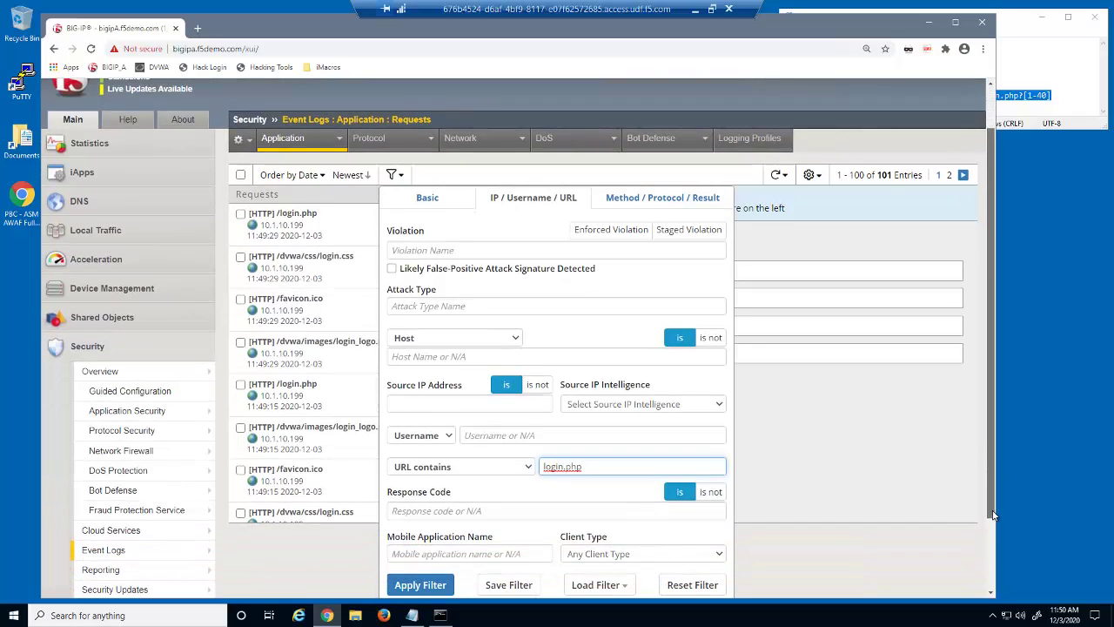
{"action": "left_click", "coordinate": [422, 584]}
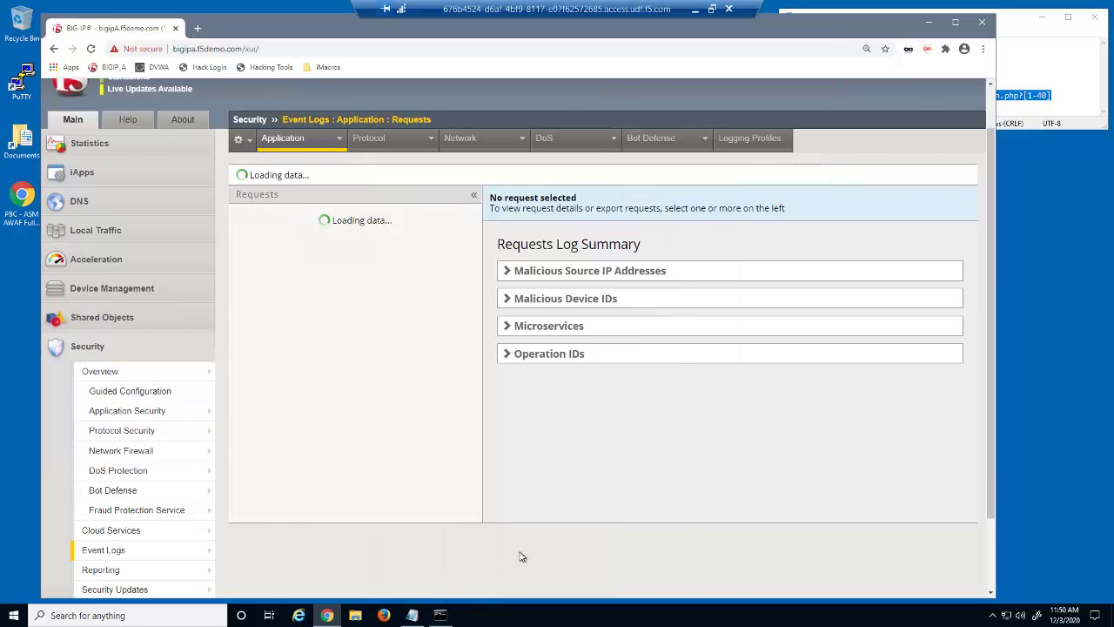
Step: Examine the User-Agent header of the three newest /login.php requests in the filtered log
{"action": "left_click", "coordinate": [419, 236]}
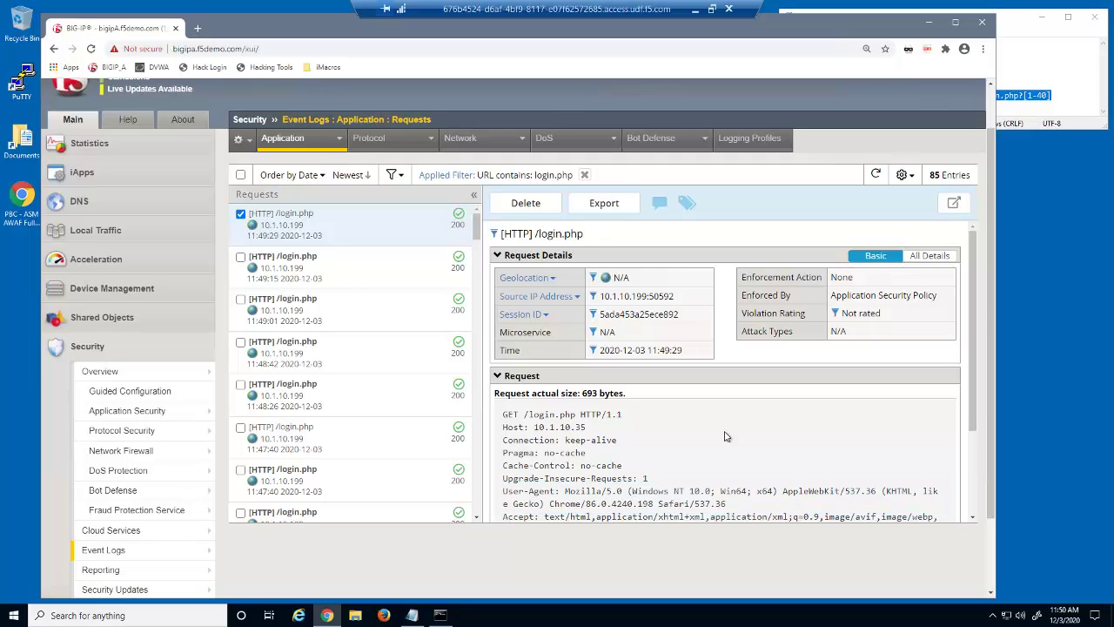
{"action": "left_click", "coordinate": [394, 277]}
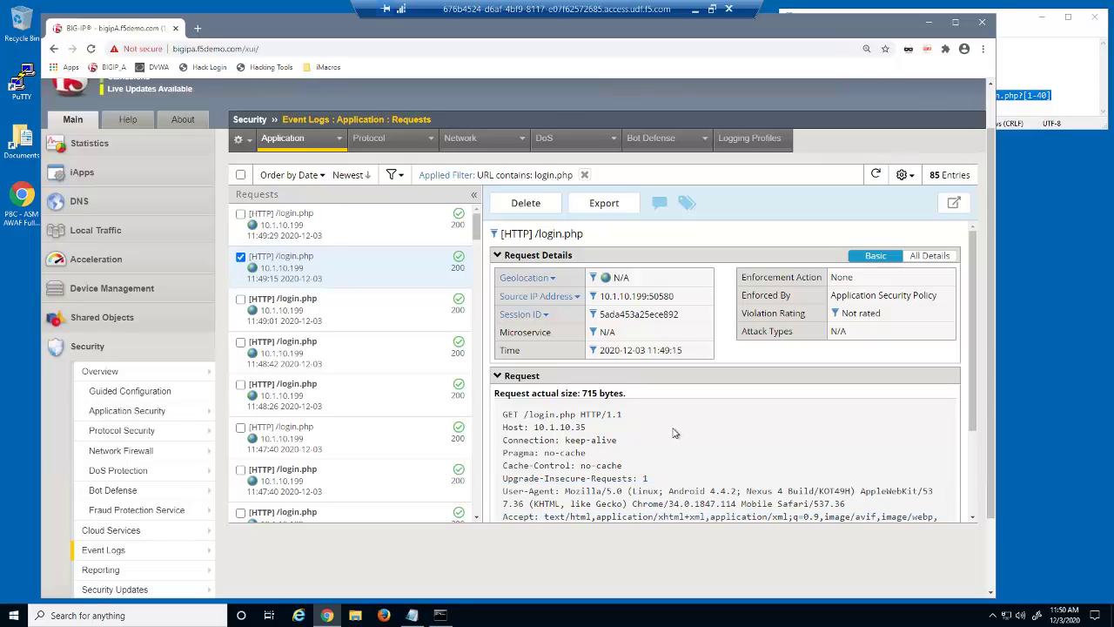
{"action": "left_click", "coordinate": [391, 311]}
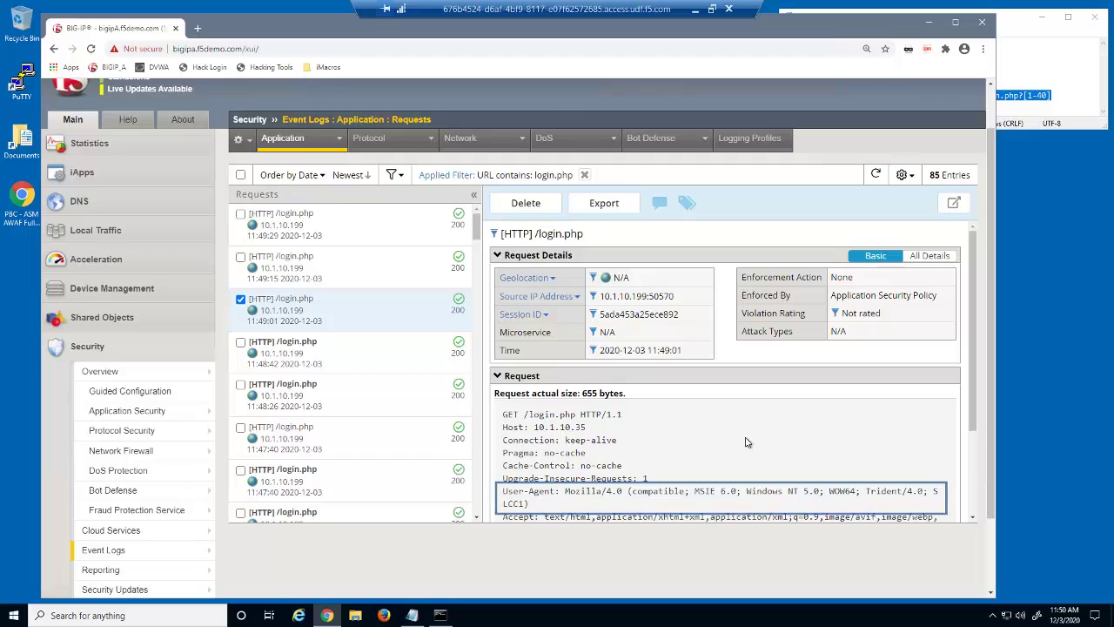
Step: Check the User-Agent header of the 11:48:42 /login.php request and review the security policy settings of the dvwa_virtual virtual server
{"action": "left_click", "coordinate": [383, 355]}
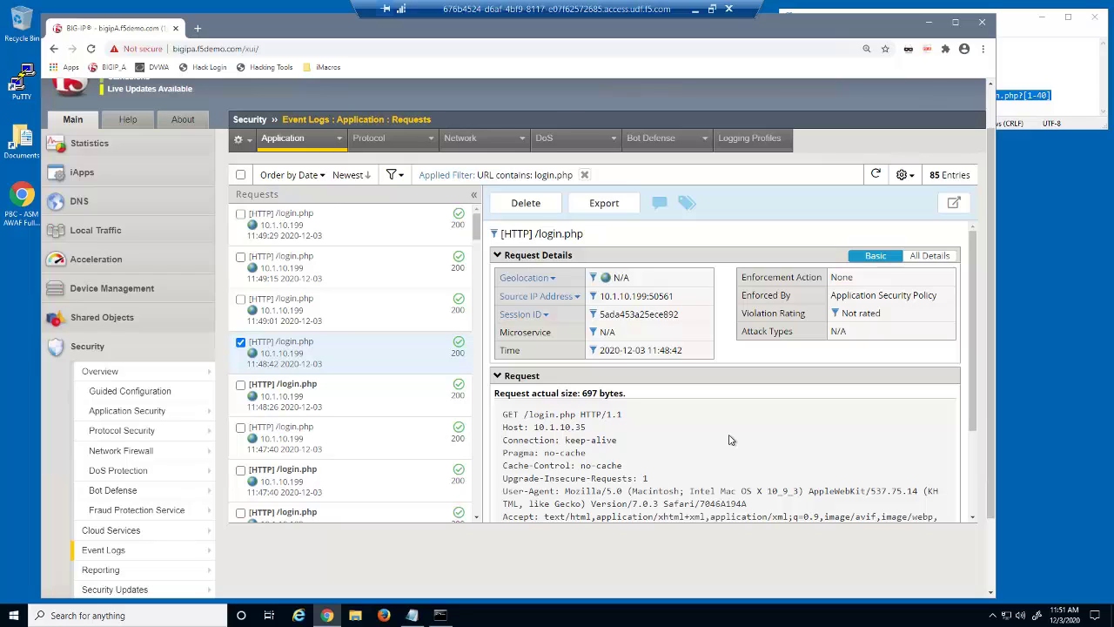
{"action": "left_click", "coordinate": [99, 233]}
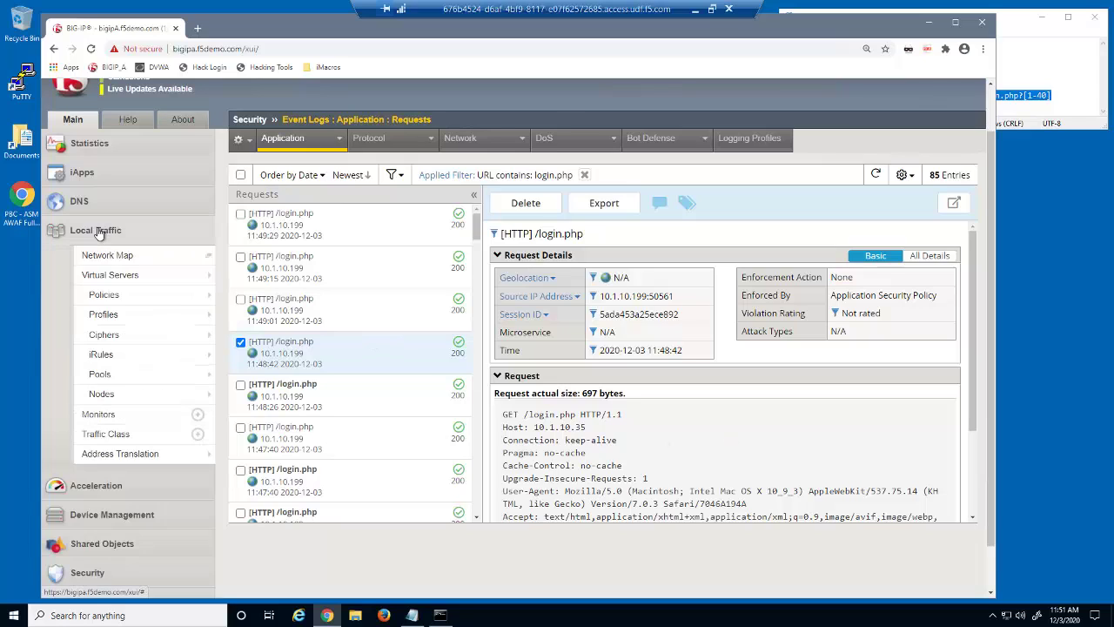
{"action": "left_click", "coordinate": [106, 273]}
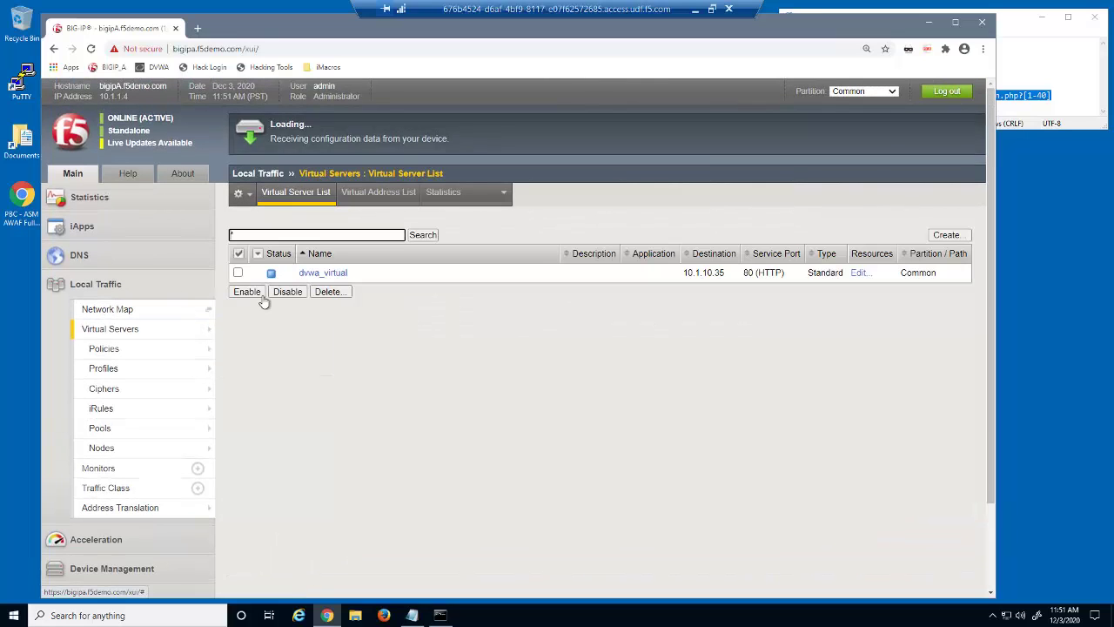
{"action": "left_click", "coordinate": [322, 273]}
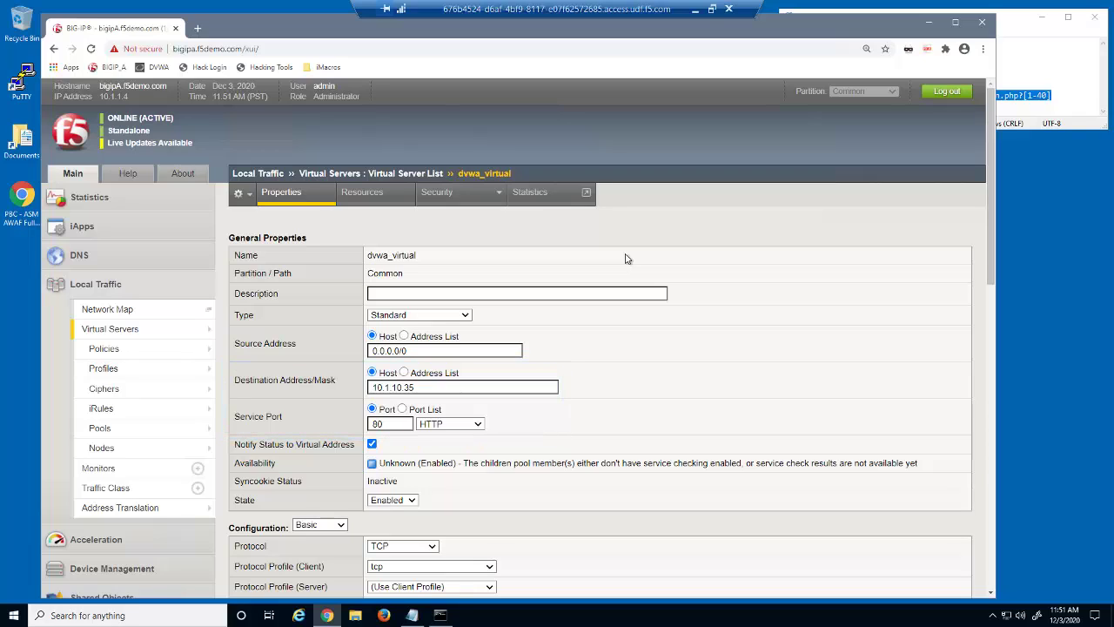
{"action": "mouse_move", "coordinate": [474, 195]}
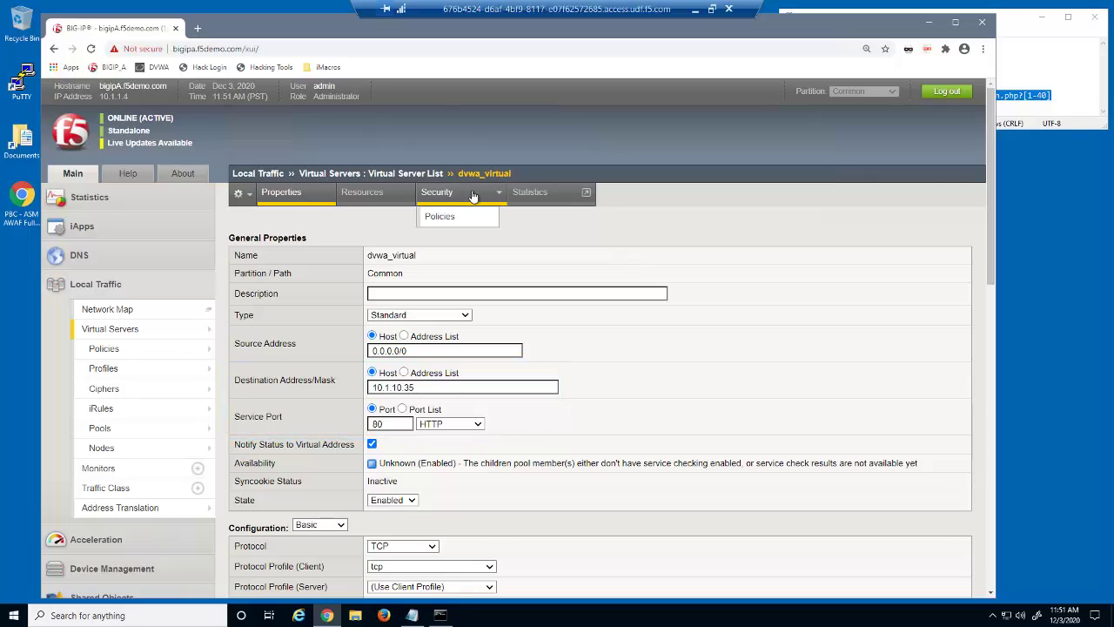
{"action": "left_click", "coordinate": [461, 218]}
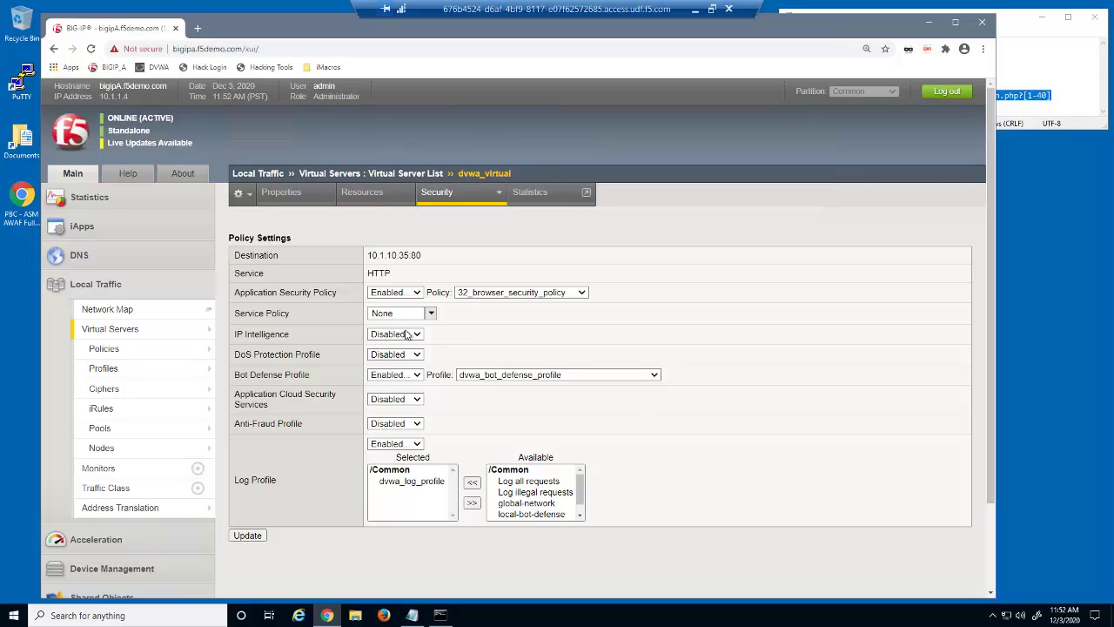
Step: Open the bot defense profile dvwa_bot_defense_profile and set its enforcement mode to Blocking
{"action": "left_click", "coordinate": [111, 288]}
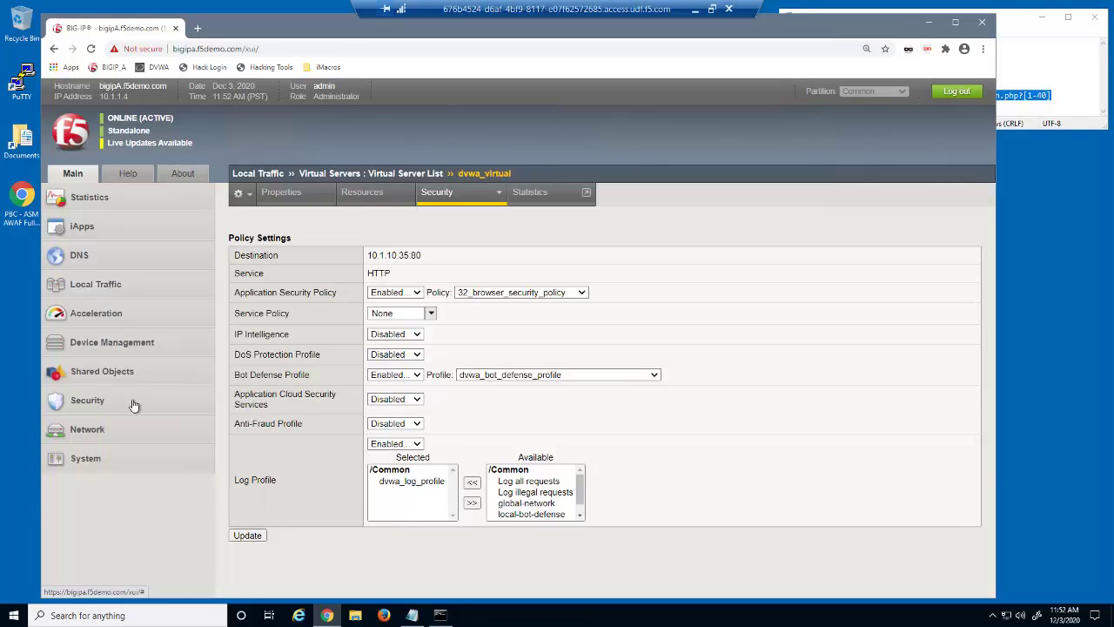
{"action": "mouse_move", "coordinate": [131, 406]}
{"action": "mouse_move", "coordinate": [167, 547]}
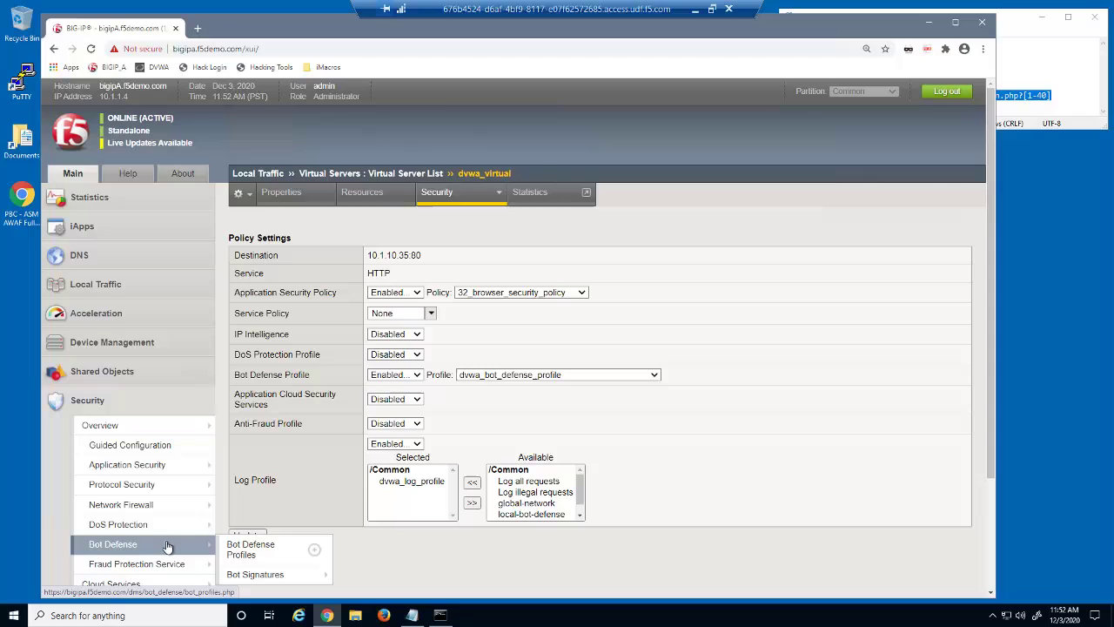
{"action": "left_click", "coordinate": [251, 554]}
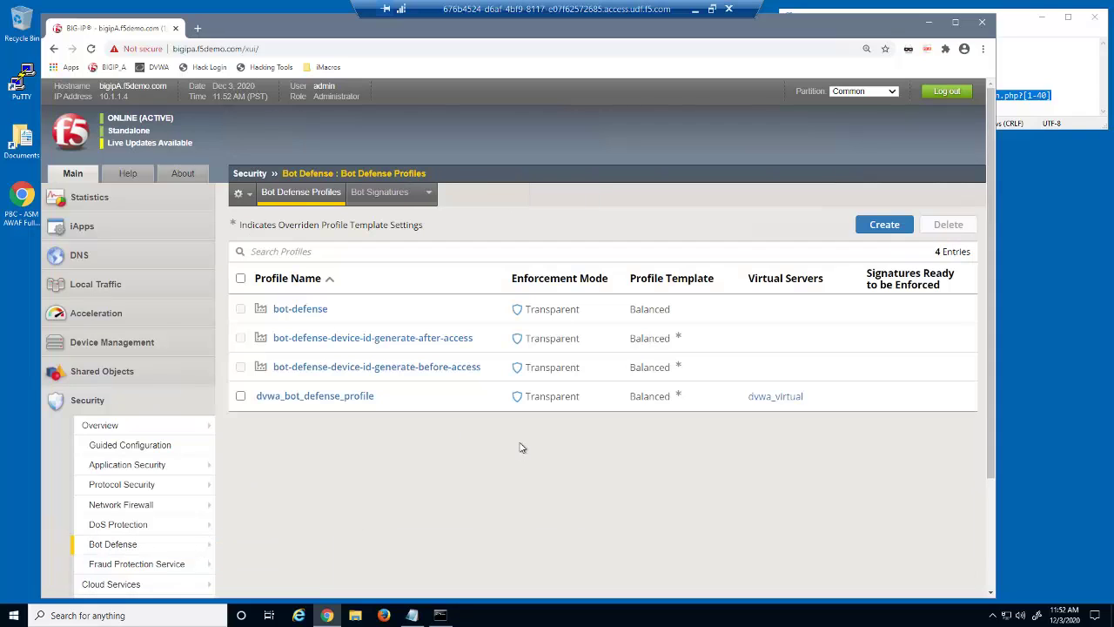
{"action": "left_click", "coordinate": [352, 396]}
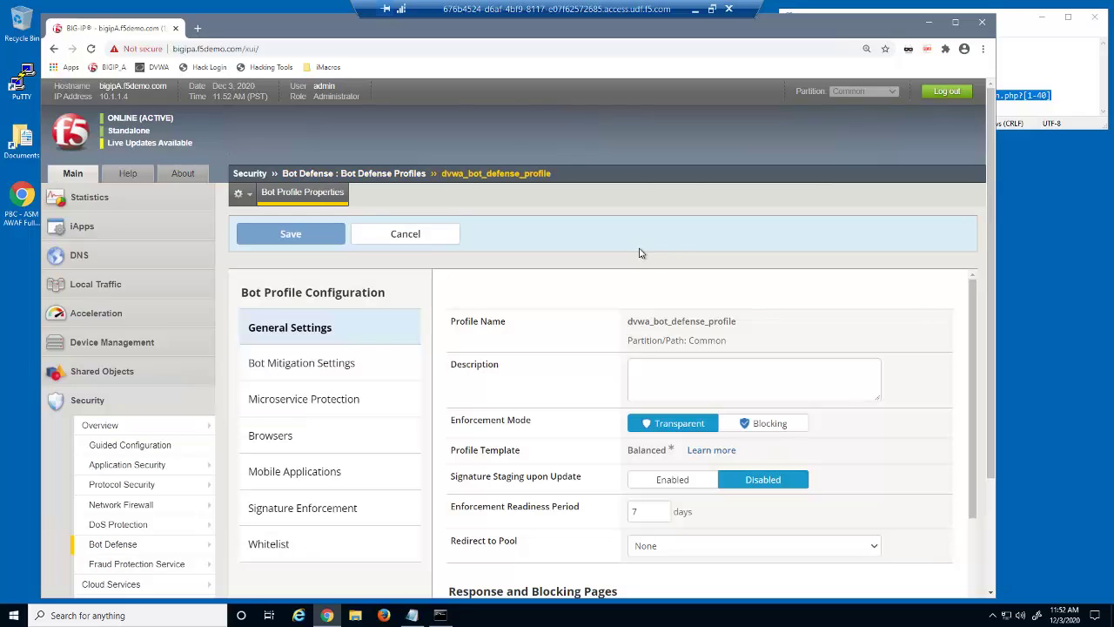
{"action": "left_click", "coordinate": [790, 429]}
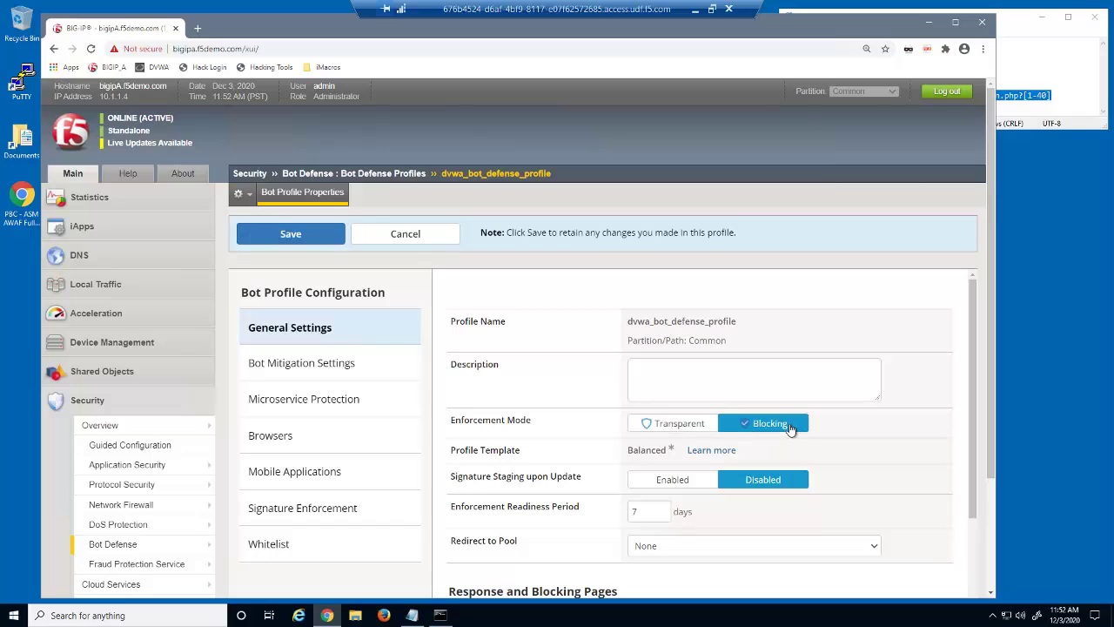
Step: Review the profile's bot mitigation settings, set the browser verification grace period to 2 seconds and save the profile
{"action": "left_click", "coordinate": [393, 369]}
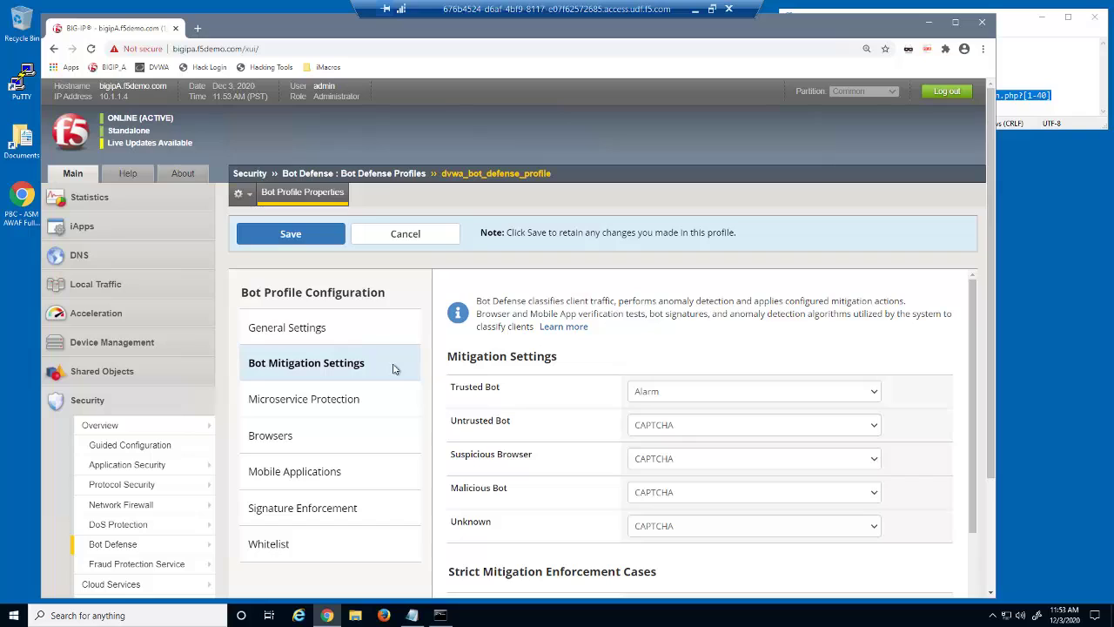
{"action": "left_click", "coordinate": [402, 439]}
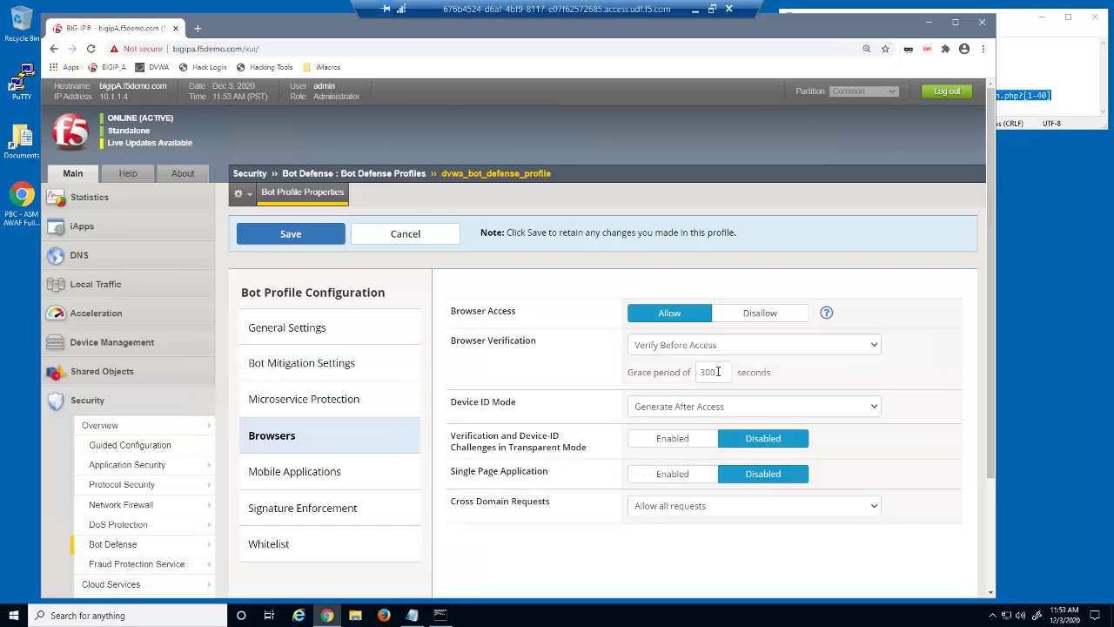
{"action": "left_click_drag", "start_coordinate": [718, 371], "coordinate": [693, 374]}
{"action": "type", "text": "2"}
{"action": "left_click", "coordinate": [805, 378]}
{"action": "left_click", "coordinate": [331, 239]}
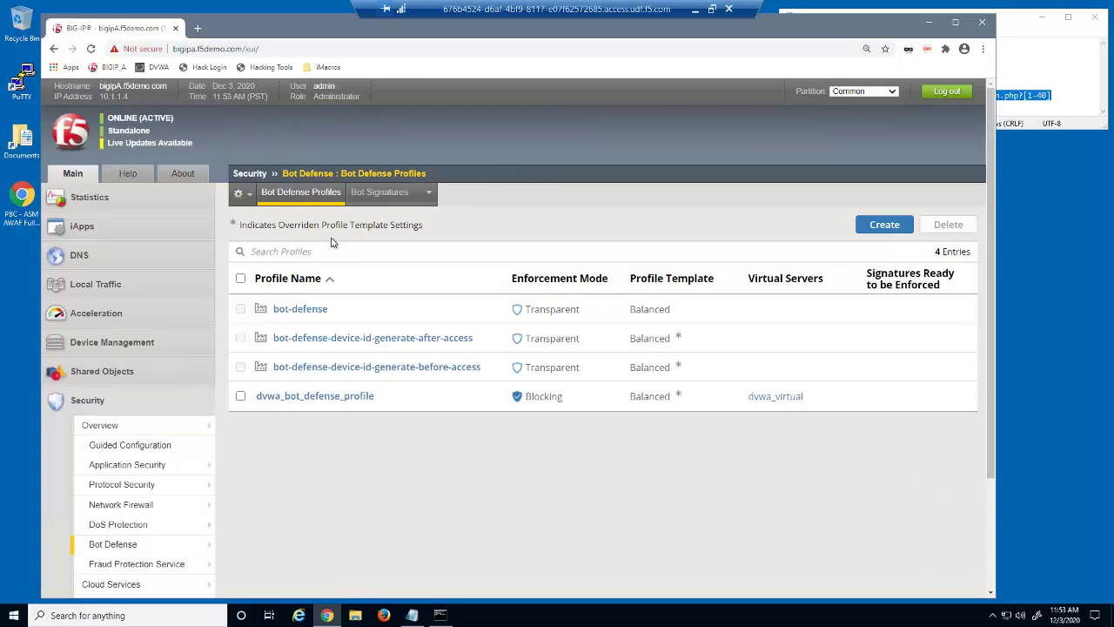
Step: Switch to Internet Explorer, load the DVWA site from its bookmark and close the browser window
{"action": "left_click", "coordinate": [298, 615]}
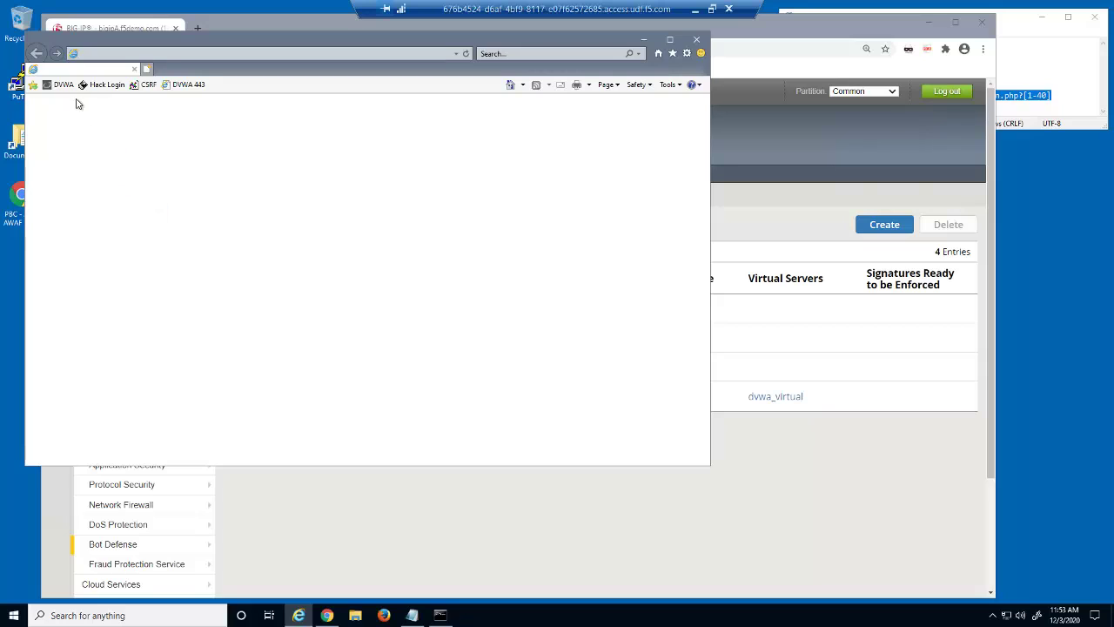
{"action": "left_click", "coordinate": [65, 89]}
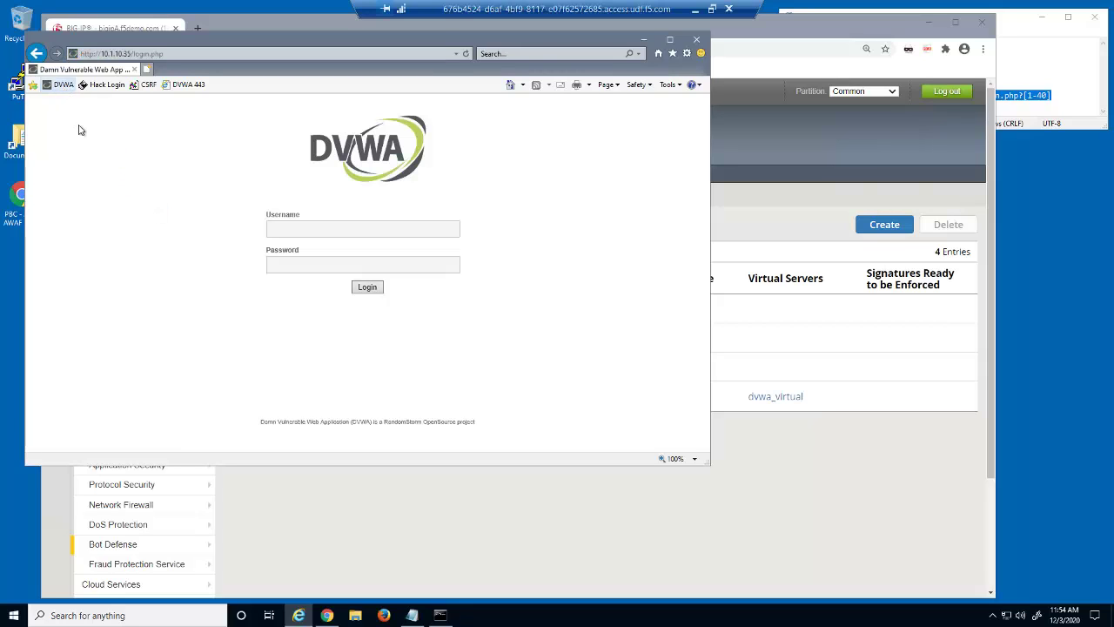
{"action": "left_click", "coordinate": [692, 38]}
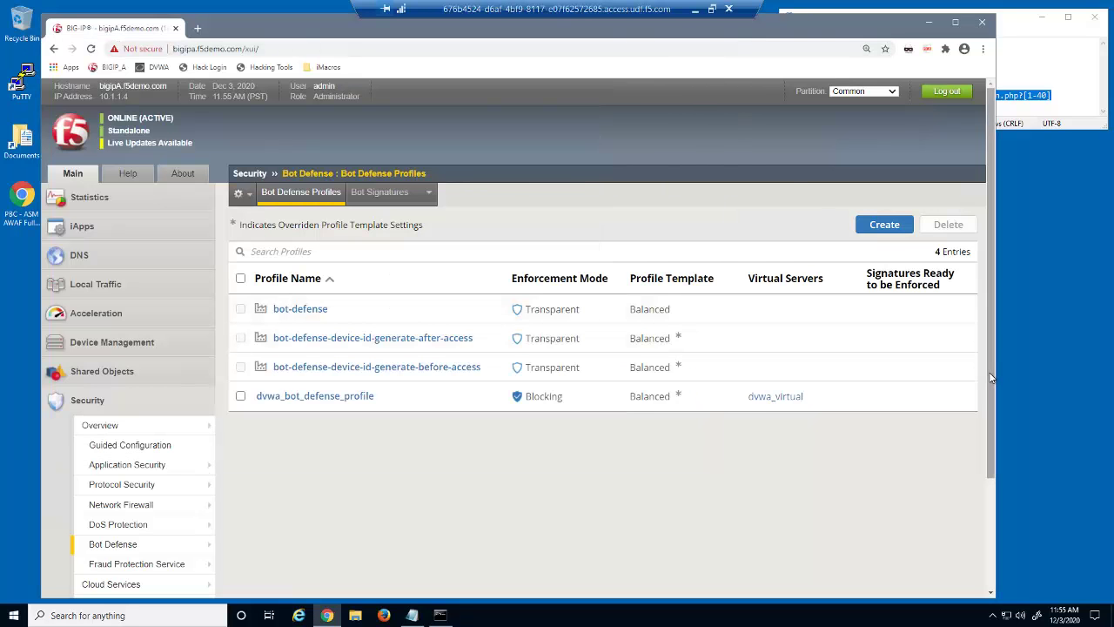
Step: Open the Bot Defense event log of bot requests in a new browser tab and switch to it
{"action": "left_click_drag", "start_coordinate": [990, 380], "coordinate": [985, 432]}
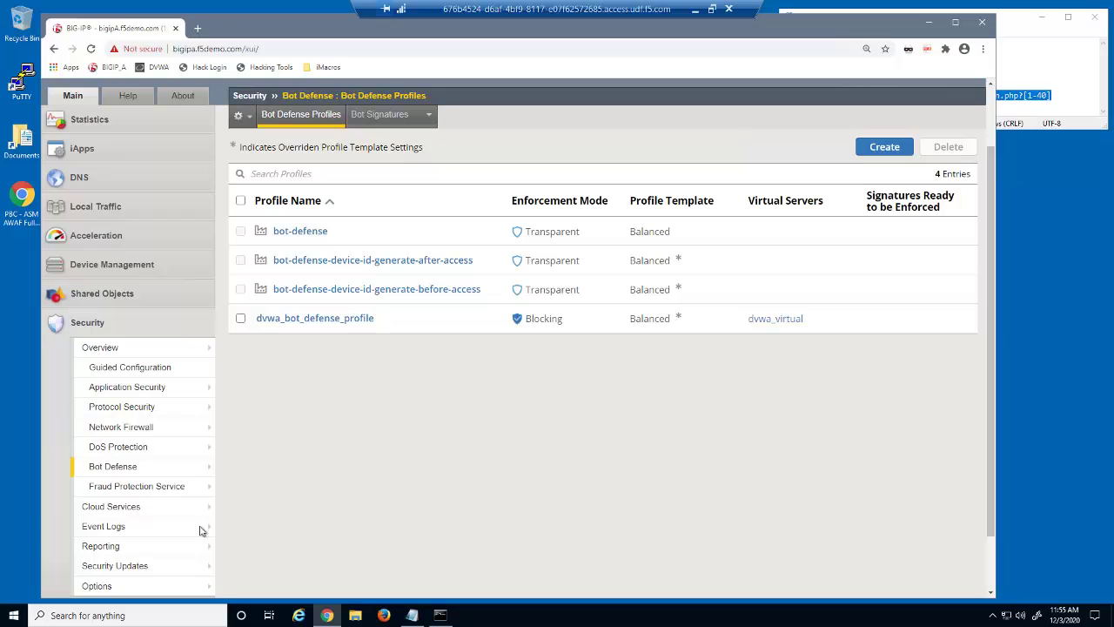
{"action": "mouse_move", "coordinate": [199, 526]}
{"action": "mouse_move", "coordinate": [254, 553]}
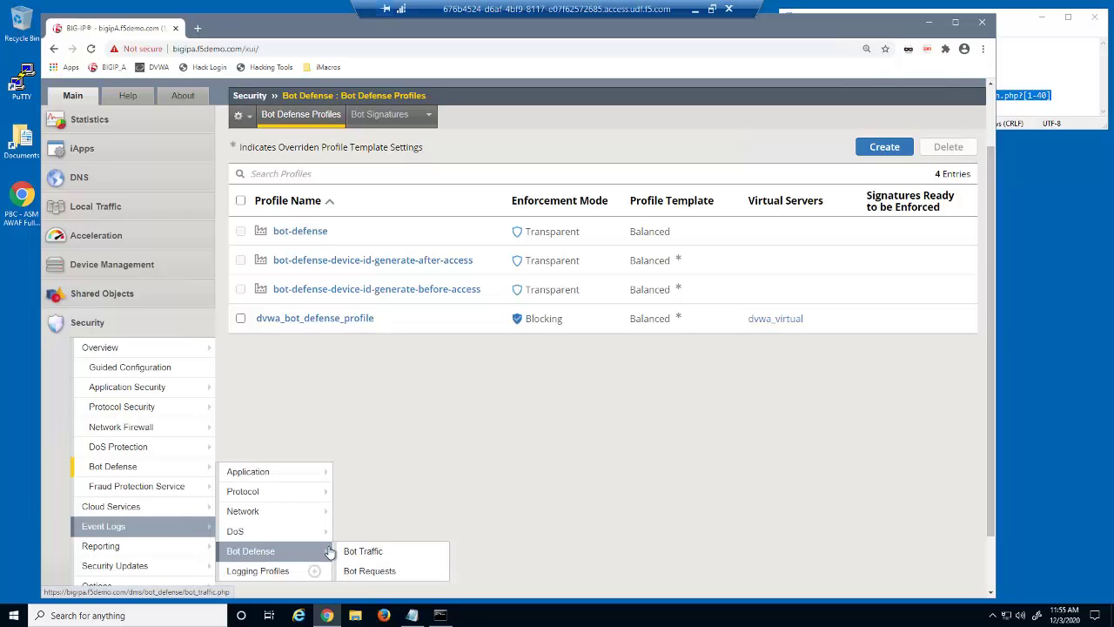
{"action": "right_click", "coordinate": [374, 570]}
{"action": "left_click", "coordinate": [421, 476]}
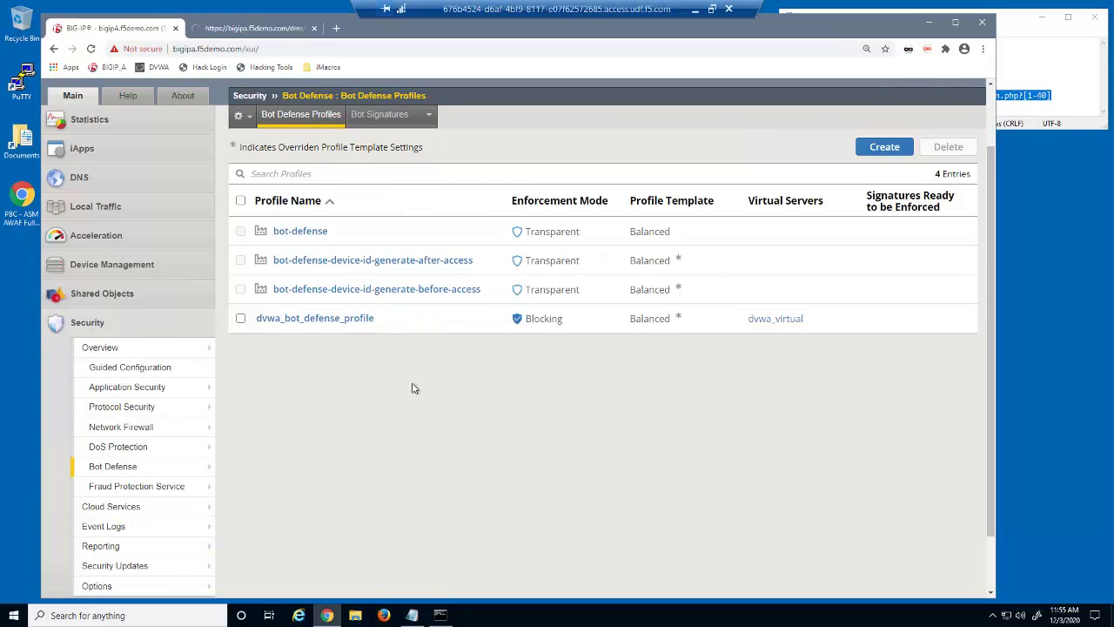
{"action": "left_click", "coordinate": [277, 29]}
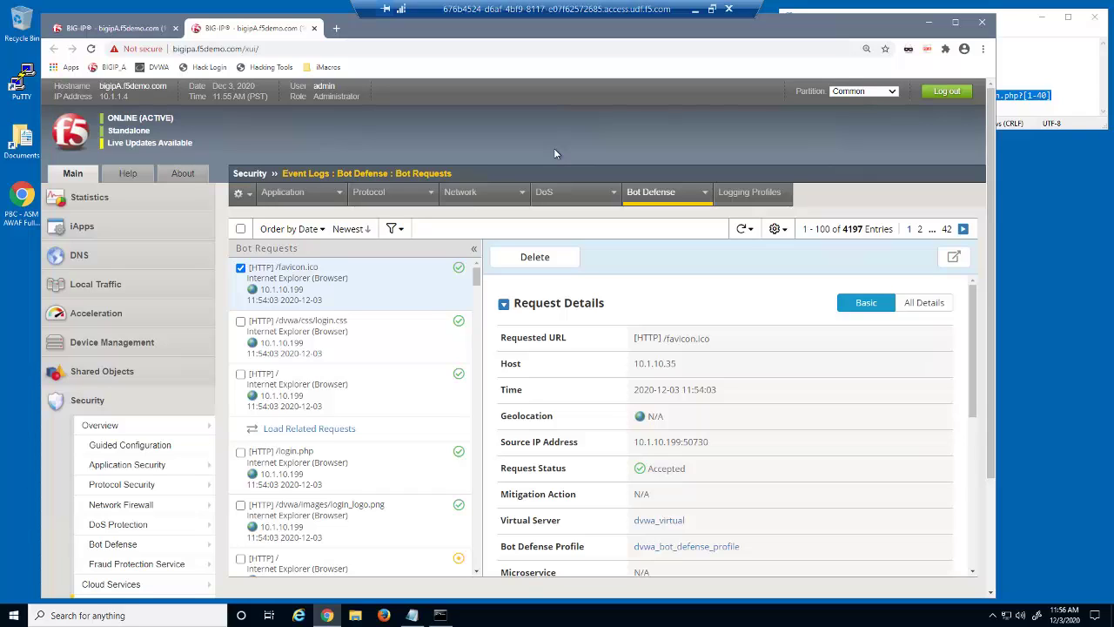
Step: Examine the Internet Explorer requests for / at 11:53:54 and /login.php, including the latter's full verification, challenge and bot details
{"action": "left_click", "coordinate": [476, 572]}
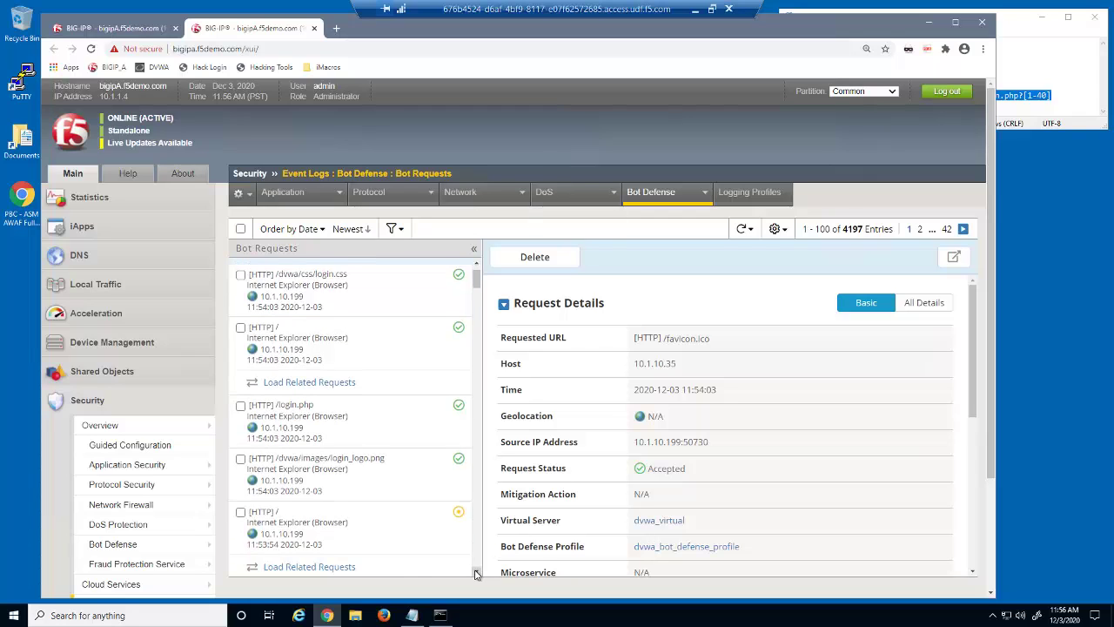
{"action": "left_click", "coordinate": [477, 572]}
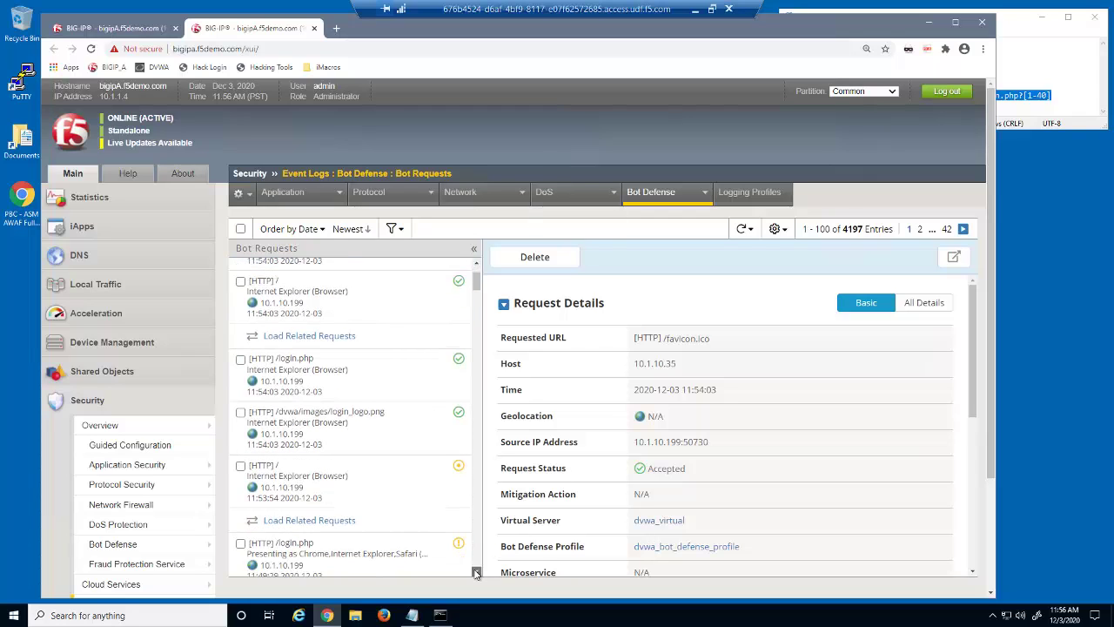
{"action": "left_click", "coordinate": [397, 460]}
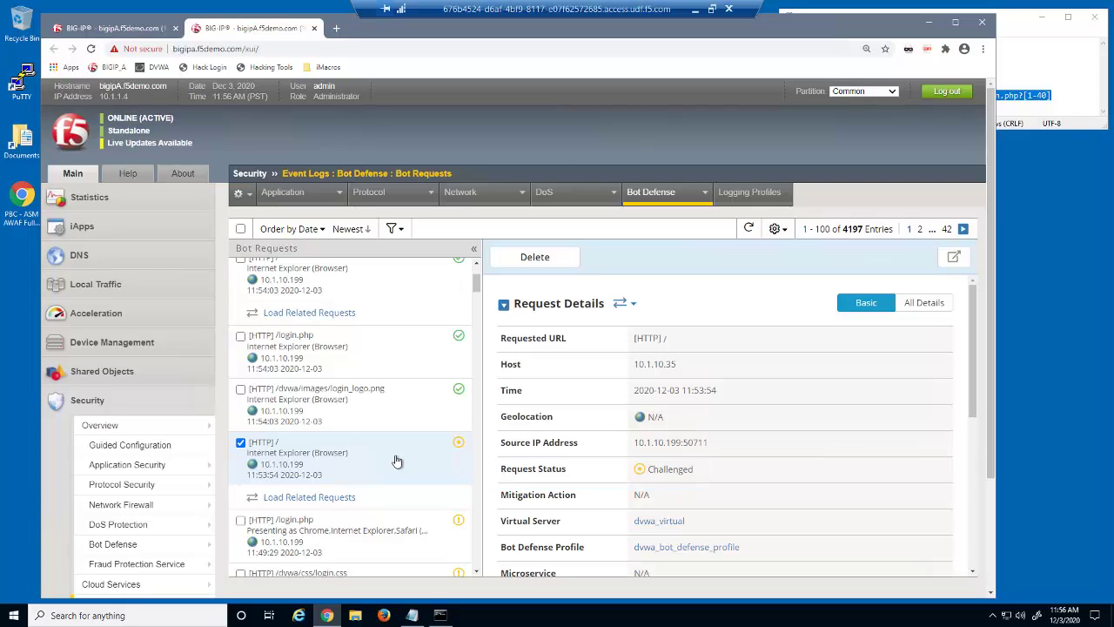
{"action": "left_click", "coordinate": [373, 352]}
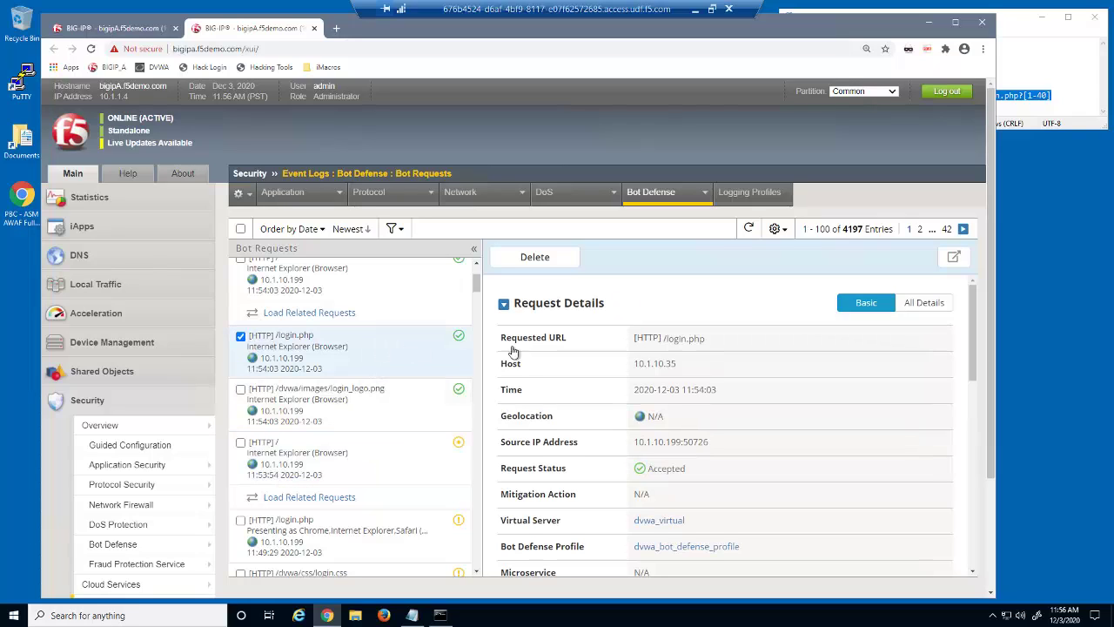
{"action": "left_click", "coordinate": [923, 310]}
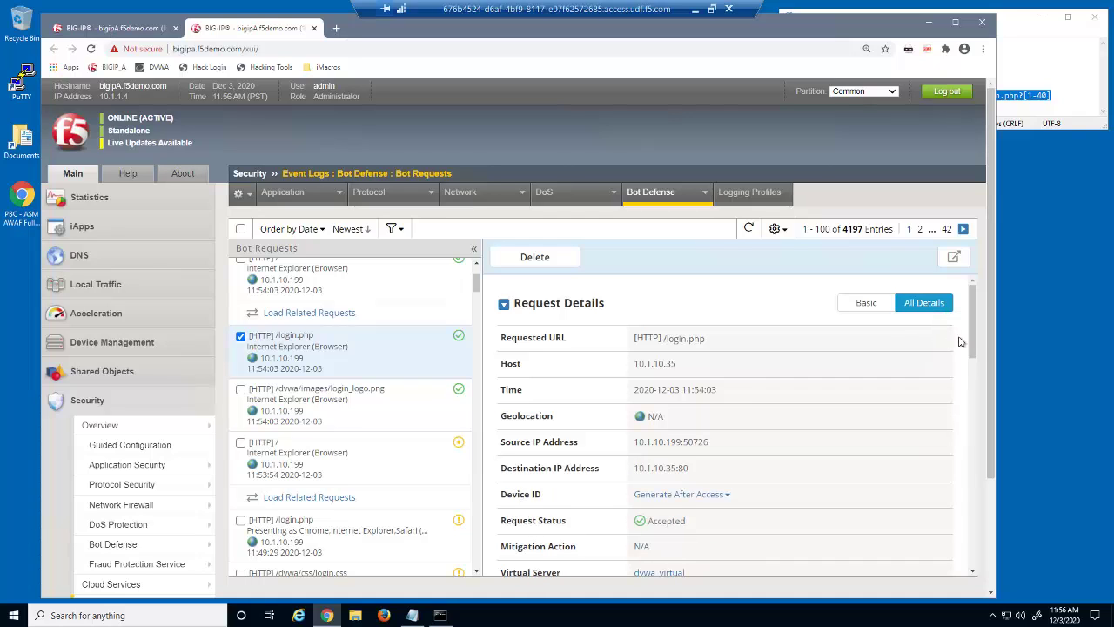
{"action": "scroll", "coordinate": [963, 375], "scroll_direction": "down", "scroll_amount": 2}
{"action": "scroll", "coordinate": [963, 374], "scroll_direction": "down", "scroll_amount": 6}
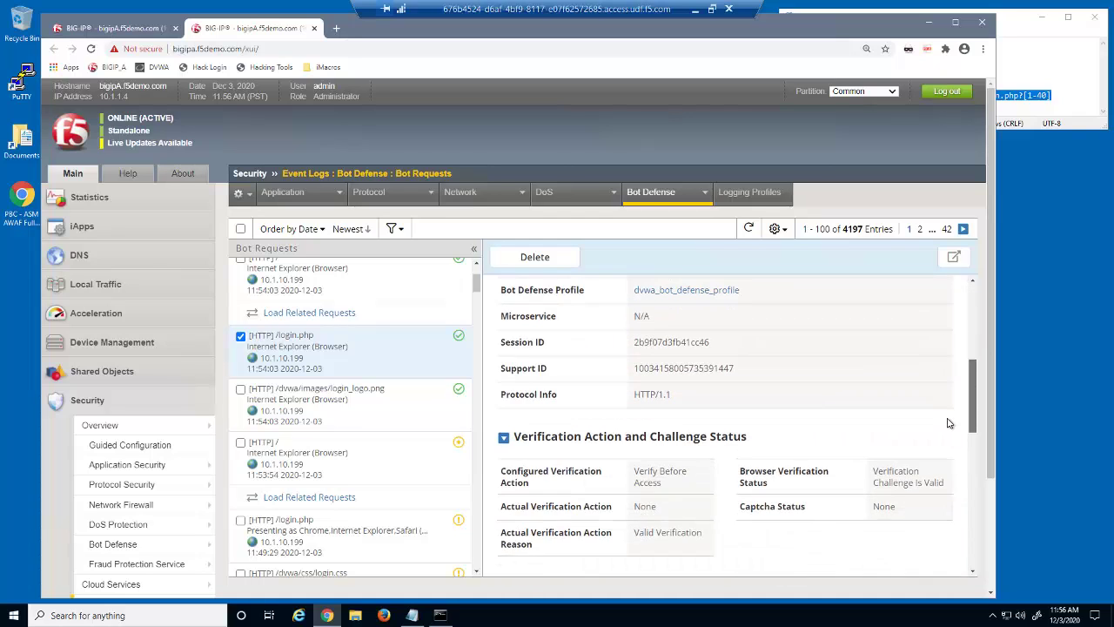
{"action": "scroll", "coordinate": [947, 435], "scroll_direction": "down", "scroll_amount": 1}
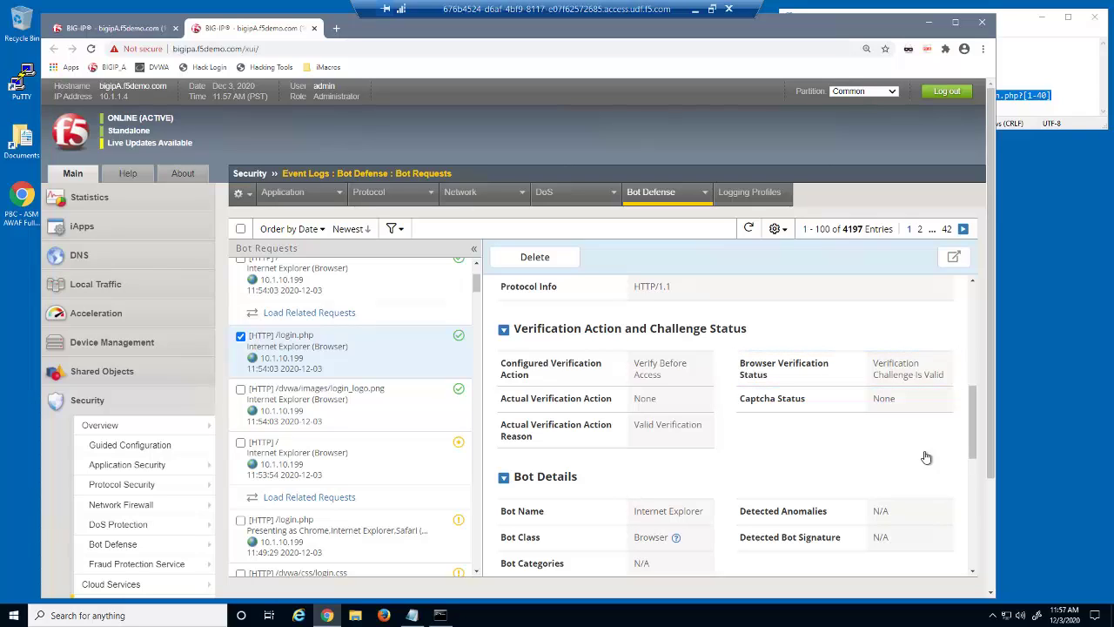
Step: Open a new incognito Chrome window and switch its user agent to Mac Safari 7
{"action": "right_click", "coordinate": [327, 615]}
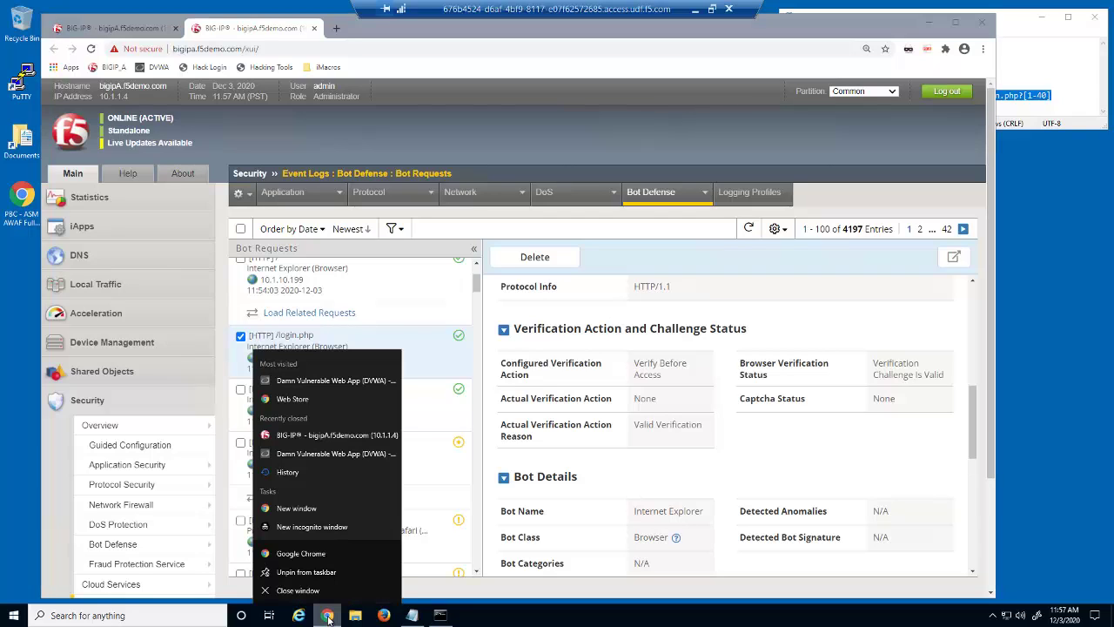
{"action": "left_click", "coordinate": [327, 527]}
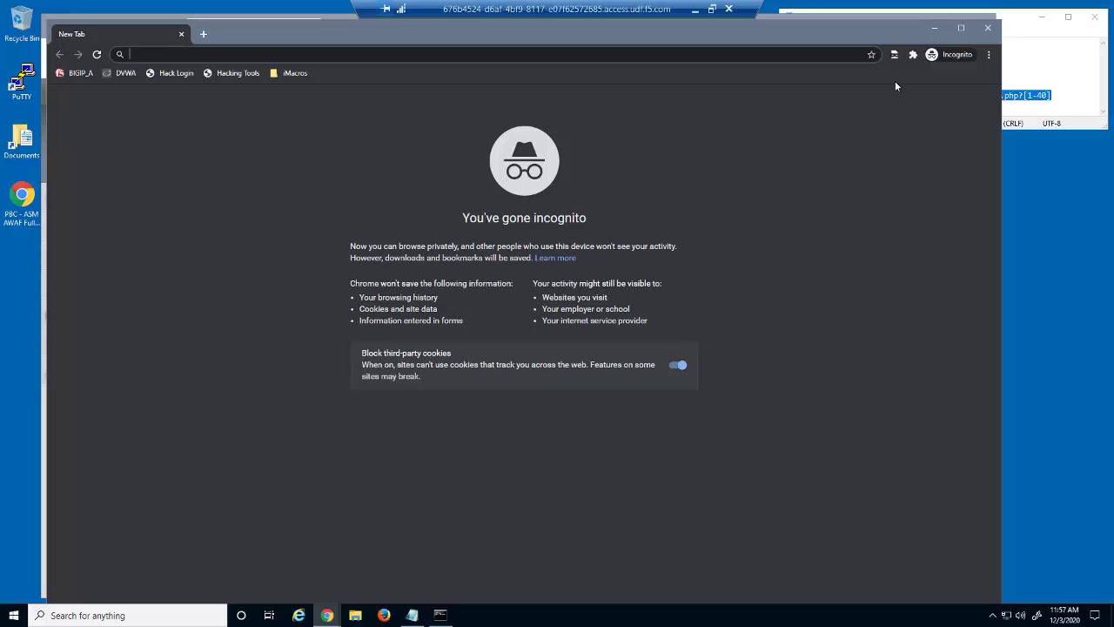
{"action": "left_click", "coordinate": [894, 55]}
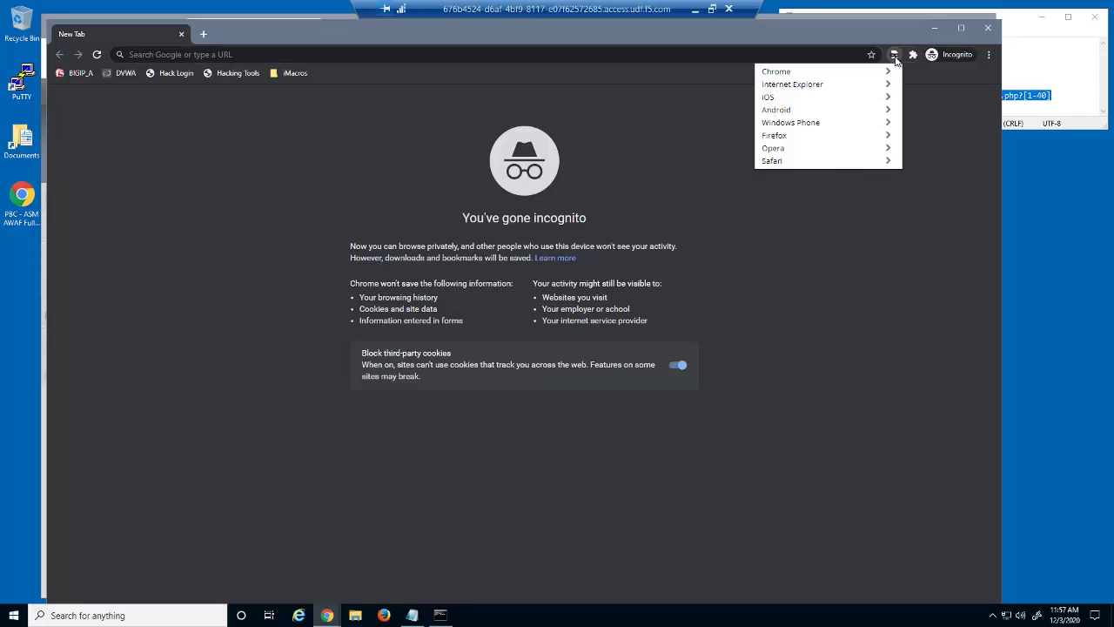
{"action": "left_click", "coordinate": [827, 162]}
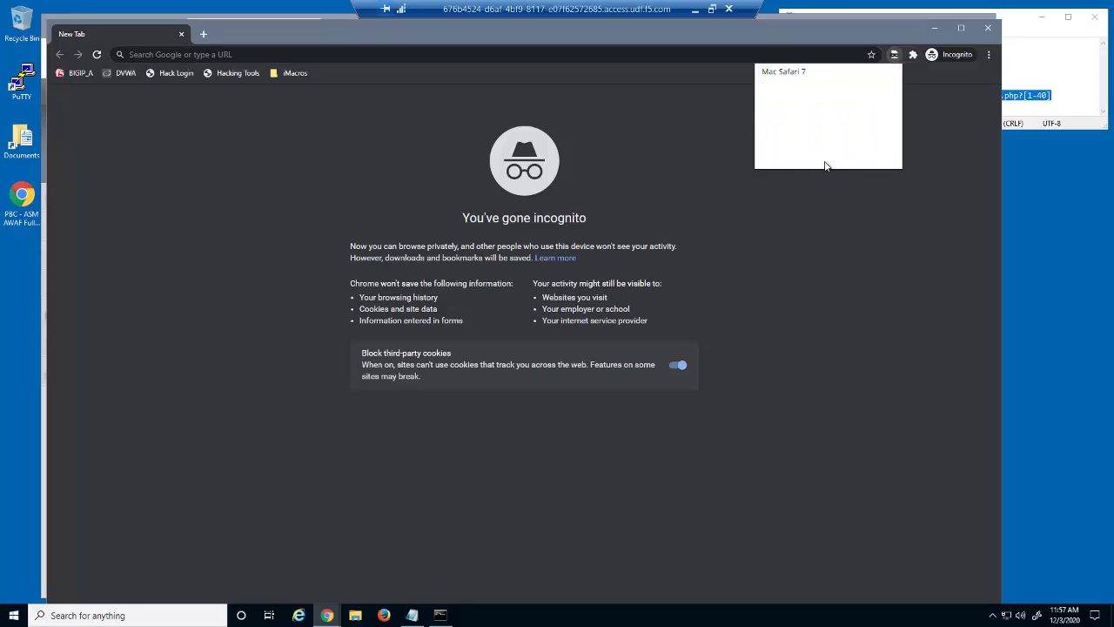
{"action": "left_click", "coordinate": [801, 73]}
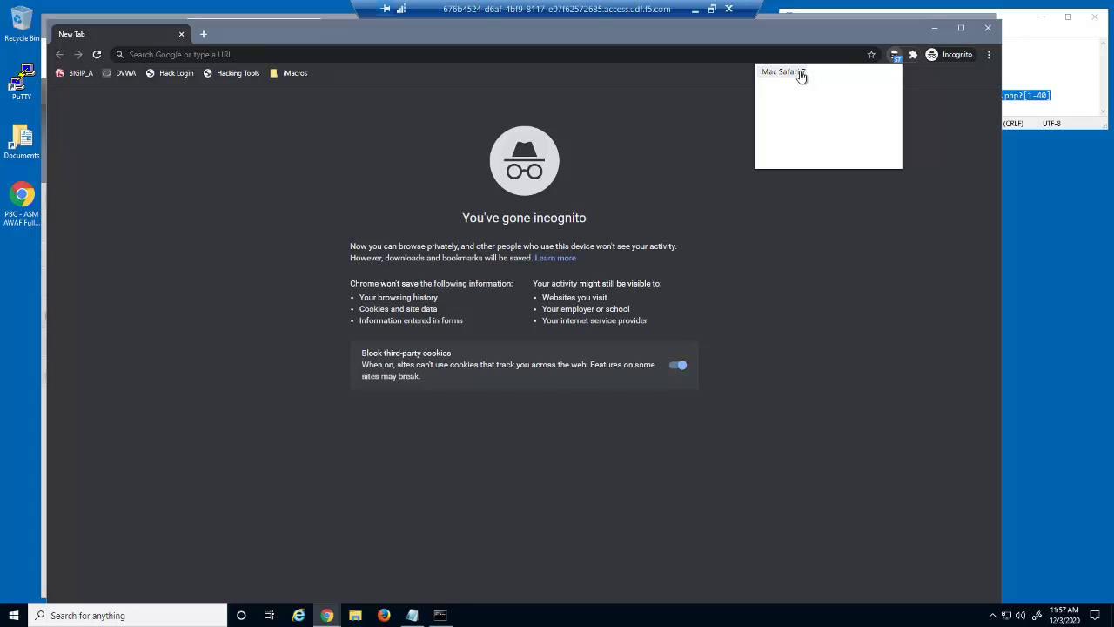
Step: Load the DVWA site from its bookmark, submit the correct CAPTCHA code from the image and close the incognito window
{"action": "left_click", "coordinate": [126, 74]}
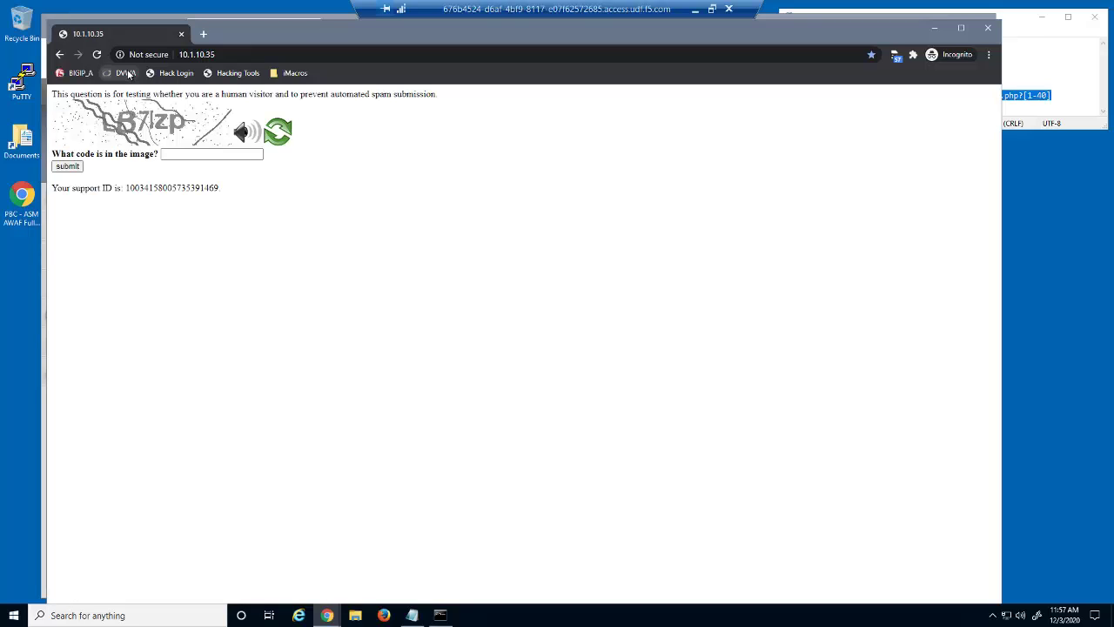
{"action": "left_click", "coordinate": [174, 154]}
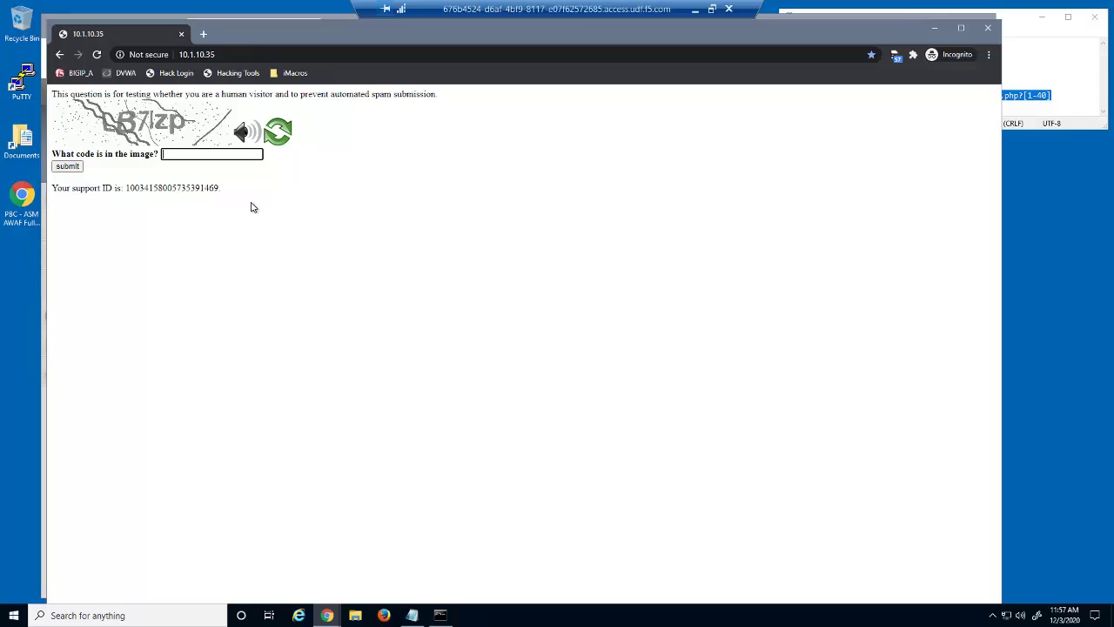
{"action": "type", "text": "LB7lzp"}
{"action": "left_click", "coordinate": [77, 166]}
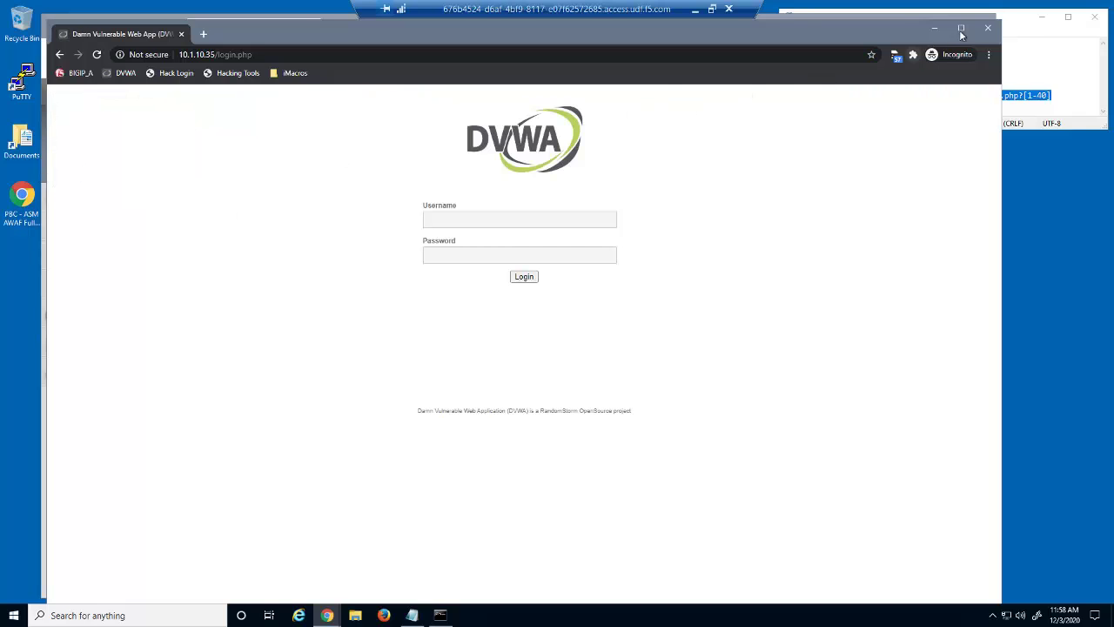
{"action": "left_click", "coordinate": [988, 28]}
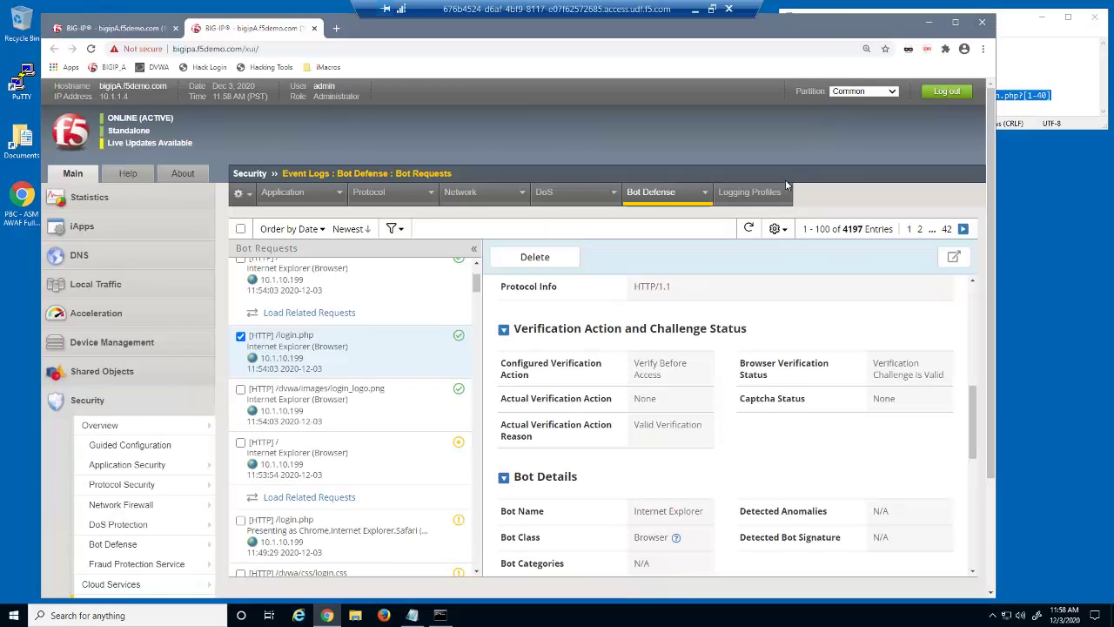
Step: Refresh the bot requests log and examine the challenge status and bot details of the alarmed 11:58:14 request for /
{"action": "left_click", "coordinate": [749, 229]}
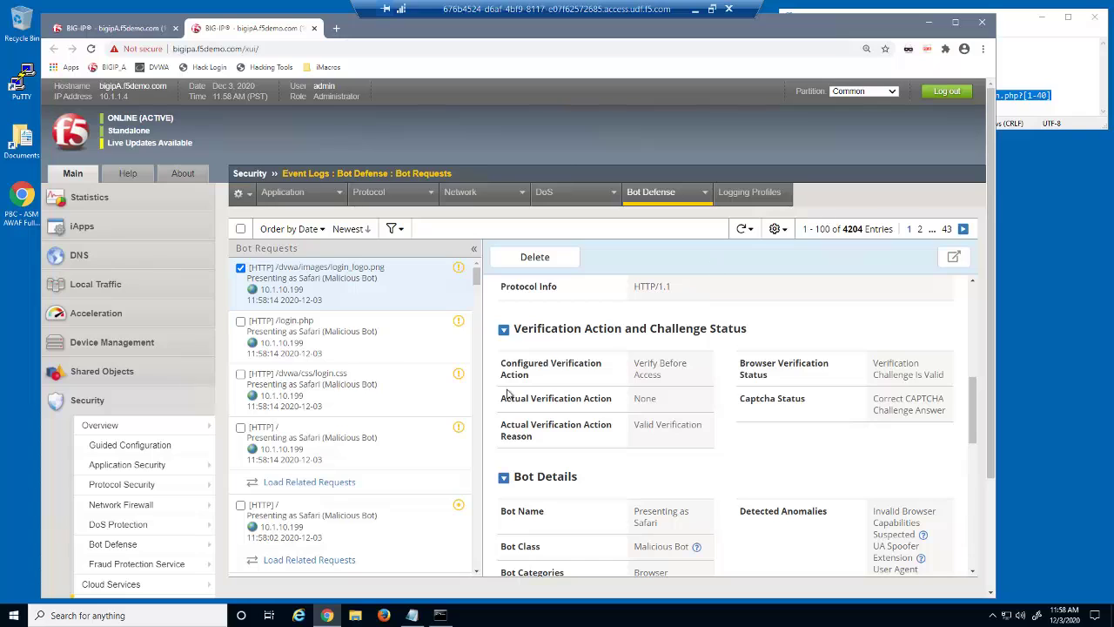
{"action": "left_click", "coordinate": [396, 443]}
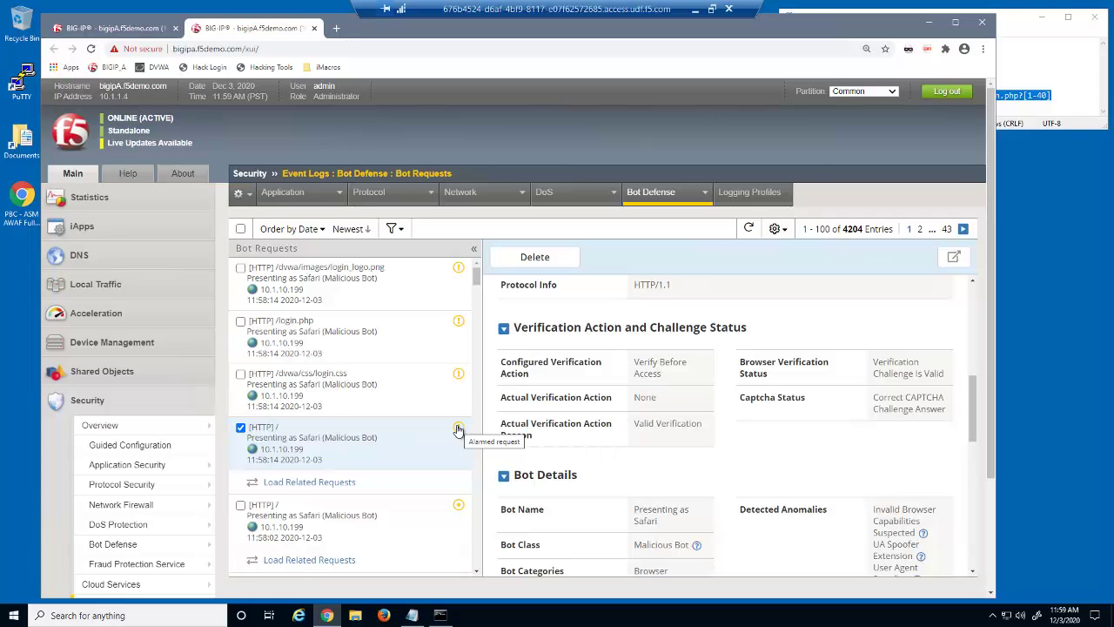
{"action": "scroll", "coordinate": [982, 455], "scroll_direction": "down", "scroll_amount": 1}
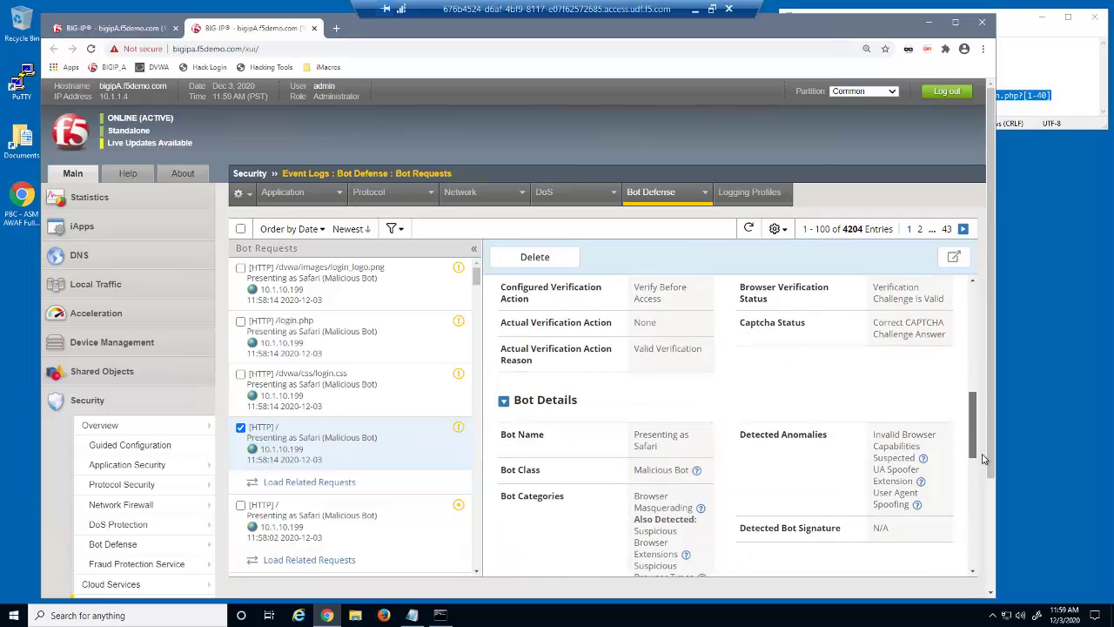
{"action": "scroll", "coordinate": [981, 459], "scroll_direction": "down", "scroll_amount": 1}
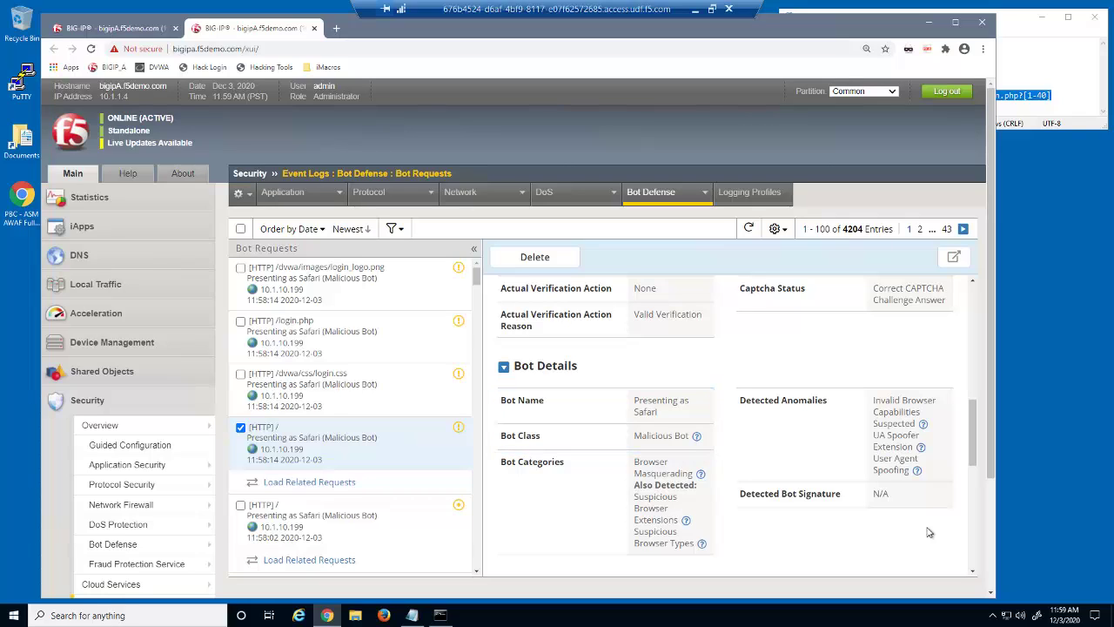
Step: Open a new incognito Chrome window and switch its user agent to Android KitKat
{"action": "right_click", "coordinate": [327, 616]}
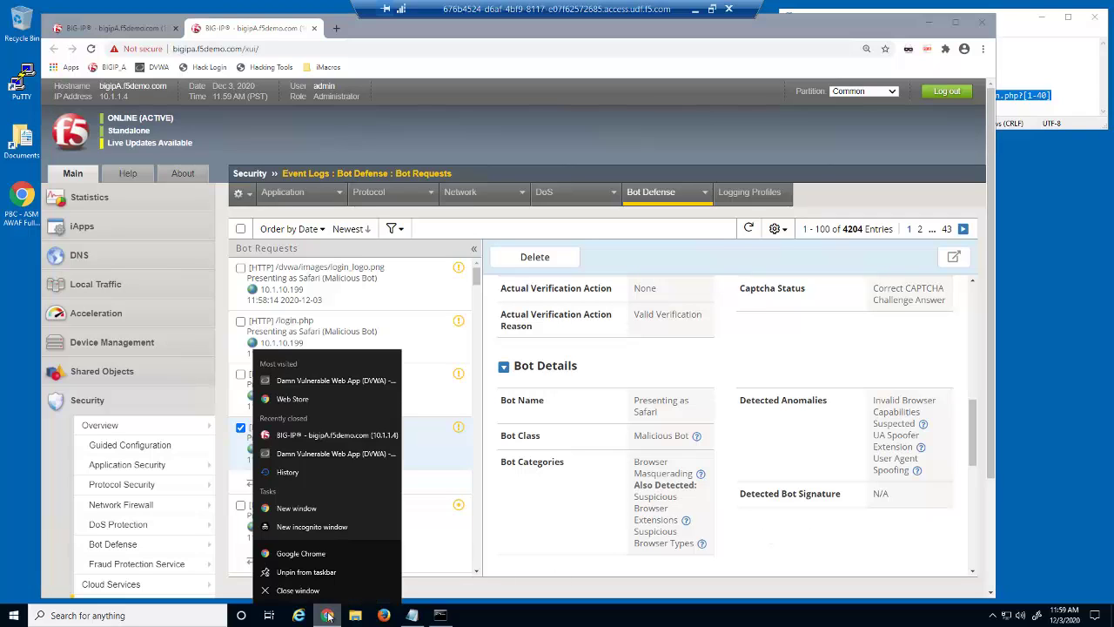
{"action": "left_click", "coordinate": [336, 527]}
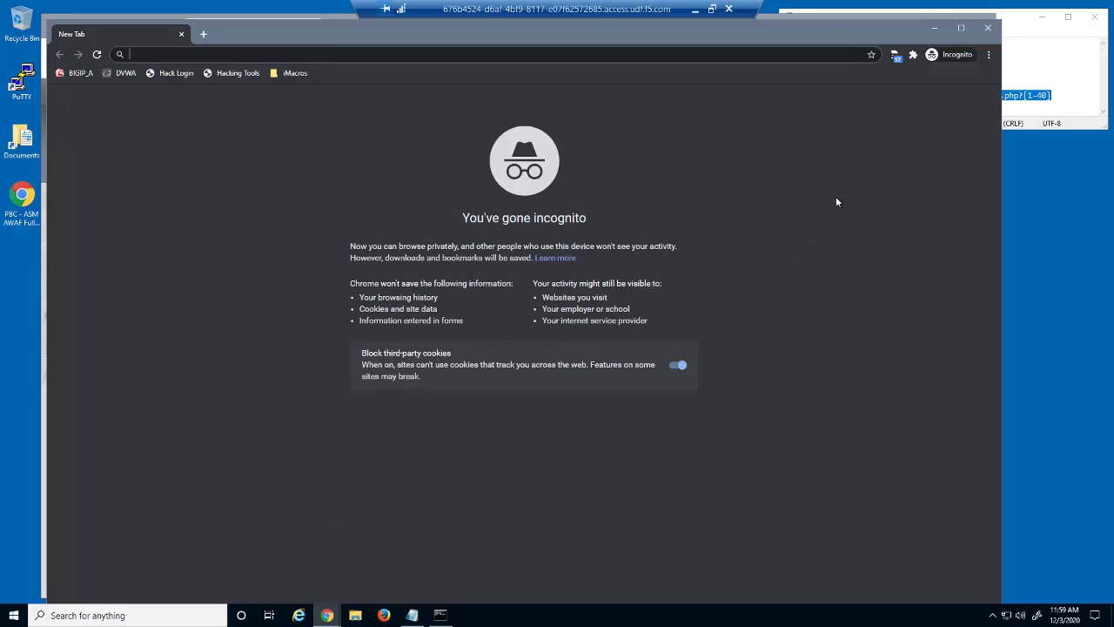
{"action": "left_click", "coordinate": [893, 56]}
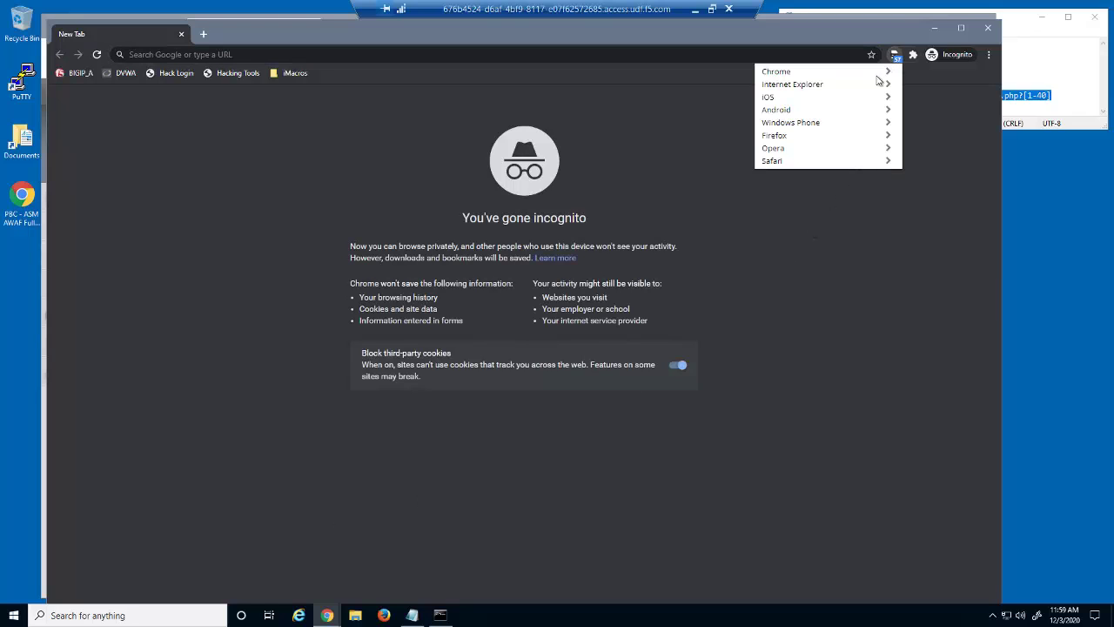
{"action": "left_click", "coordinate": [849, 109]}
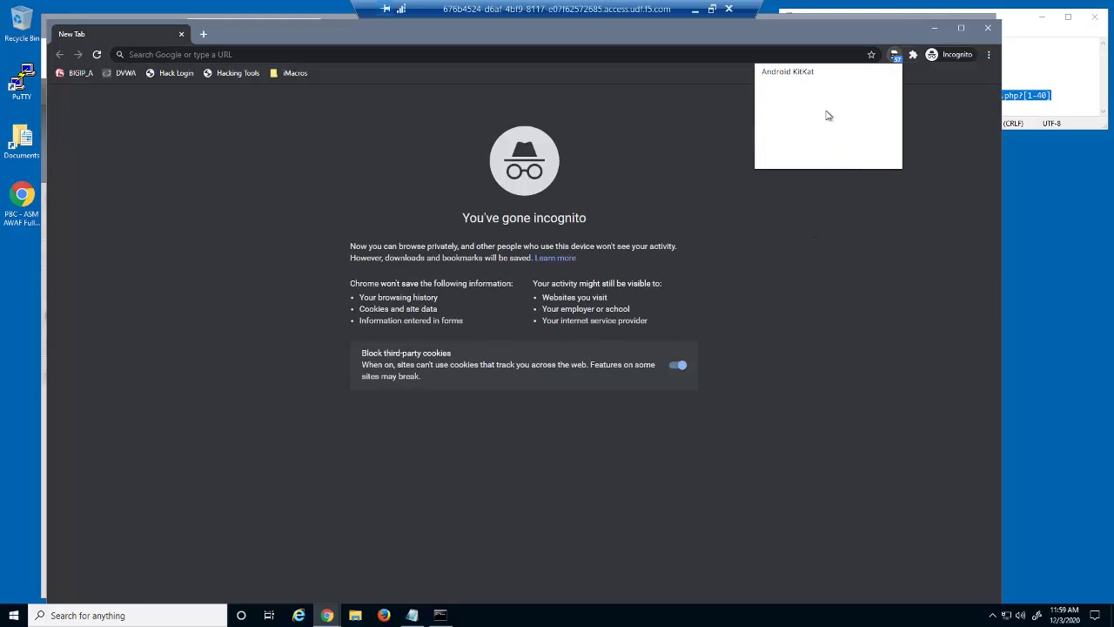
{"action": "left_click", "coordinate": [792, 74]}
Step: Load the DVWA site from its bookmark, submit the wrong CAPTCHA answer "aaaaaaa" and close the incognito window
{"action": "left_click", "coordinate": [126, 74]}
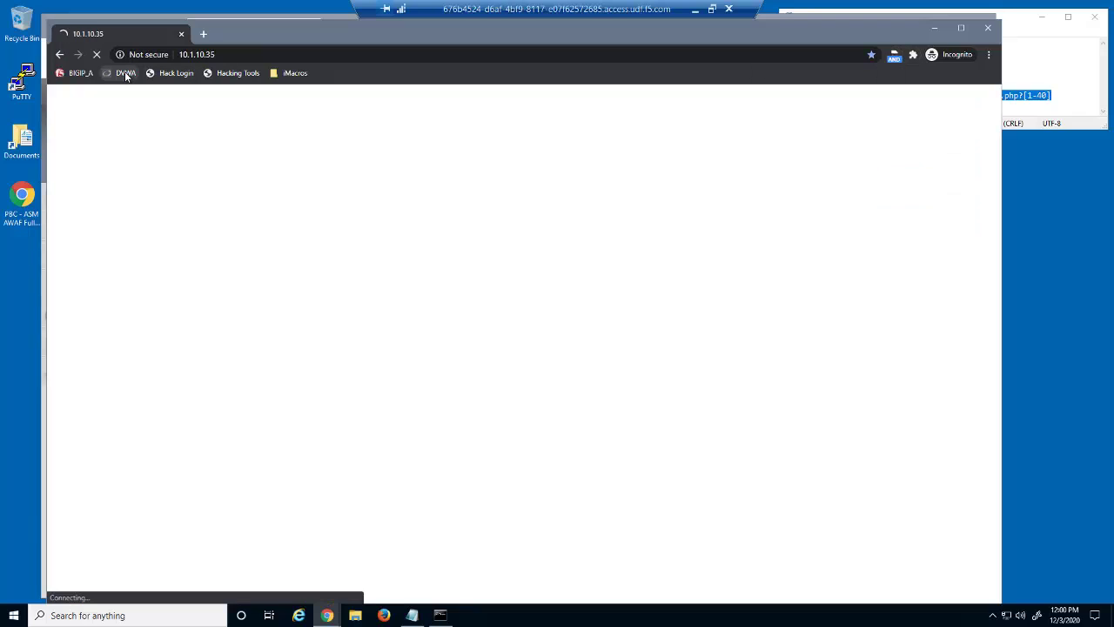
{"action": "left_click", "coordinate": [185, 151]}
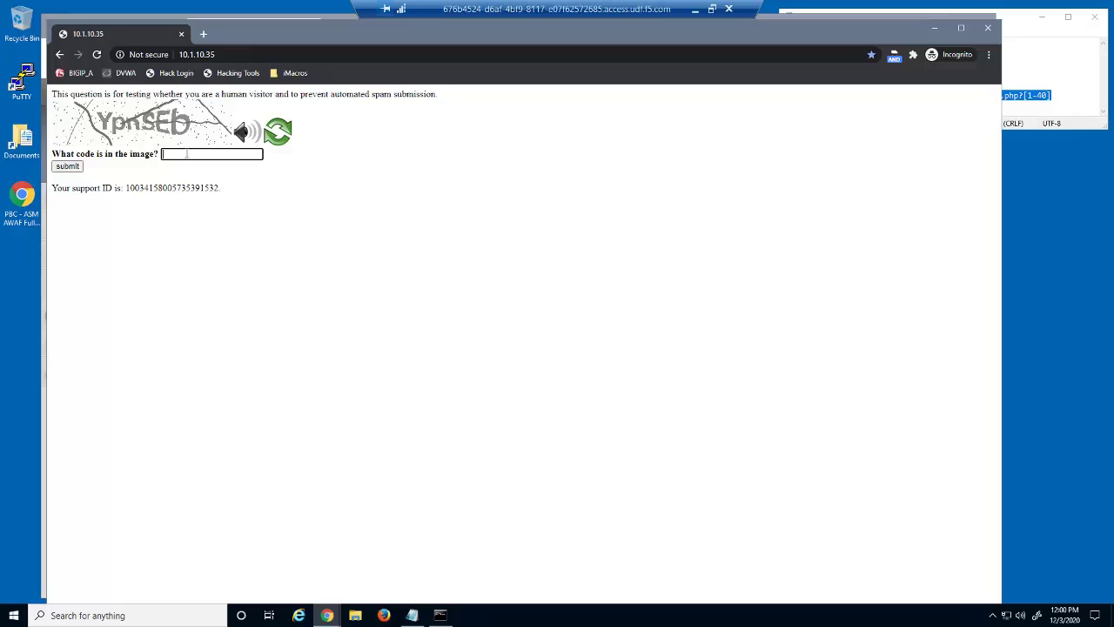
{"action": "type", "text": "aaaaaaa"}
{"action": "left_click", "coordinate": [68, 167]}
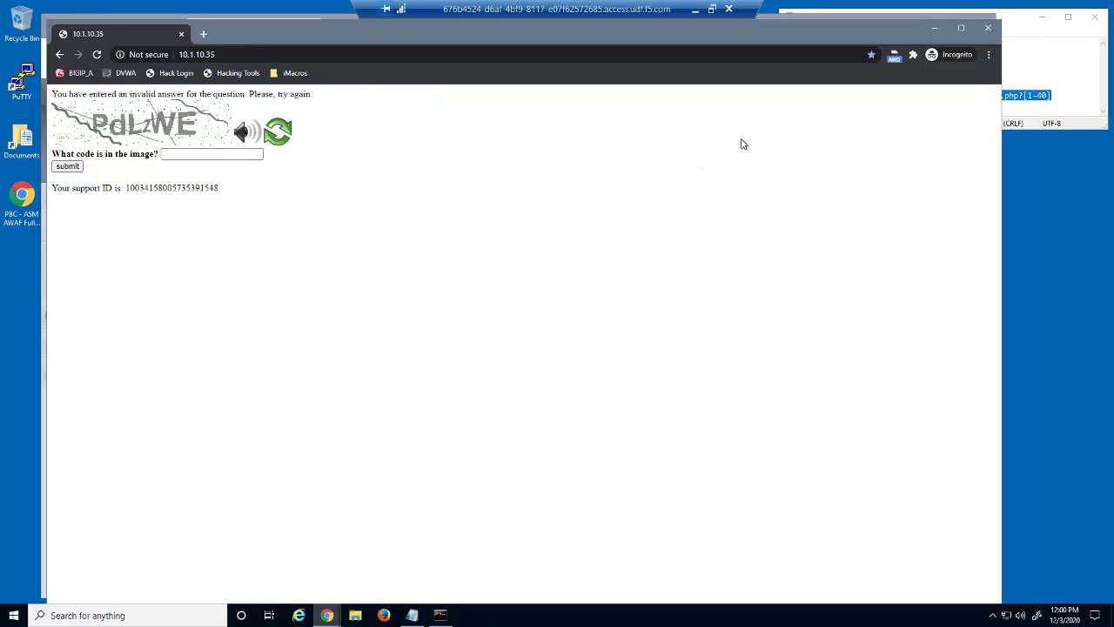
{"action": "left_click", "coordinate": [988, 30]}
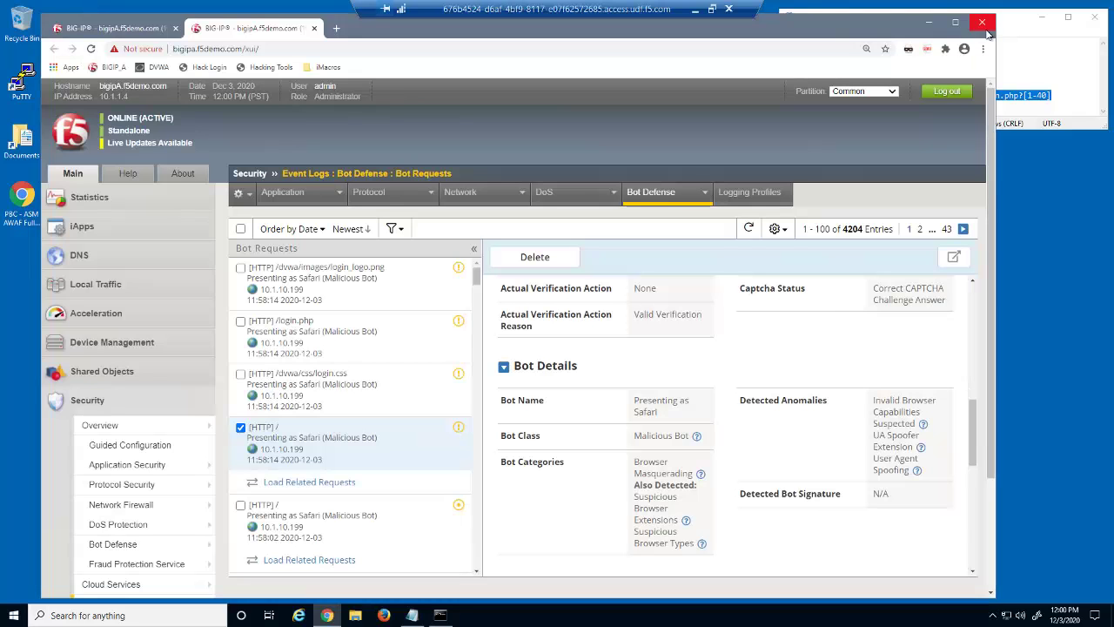
Step: Refresh the bot requests log and examine the newest request's verification action, CAPTCHA status and bot details
{"action": "left_click", "coordinate": [748, 228]}
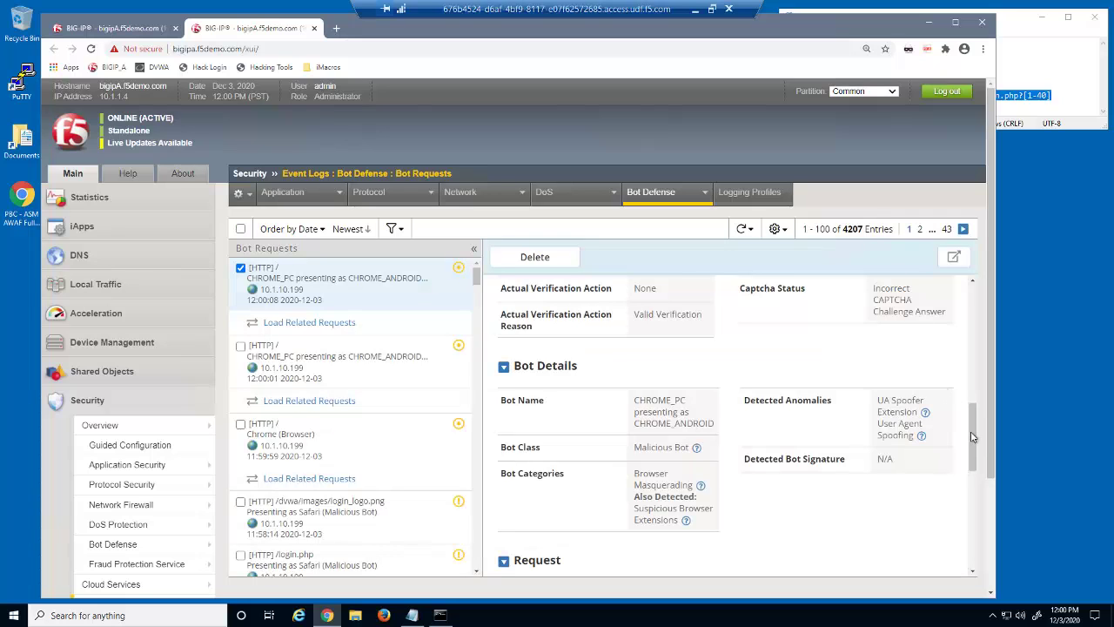
{"action": "left_click_drag", "start_coordinate": [974, 435], "coordinate": [978, 418]}
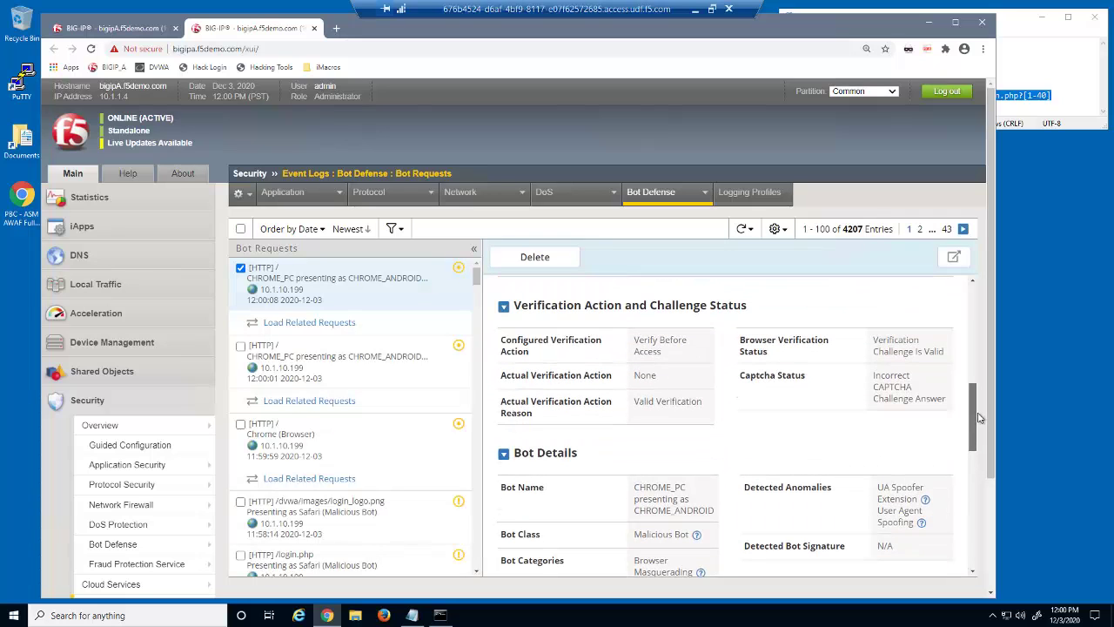
{"action": "left_click", "coordinate": [931, 440]}
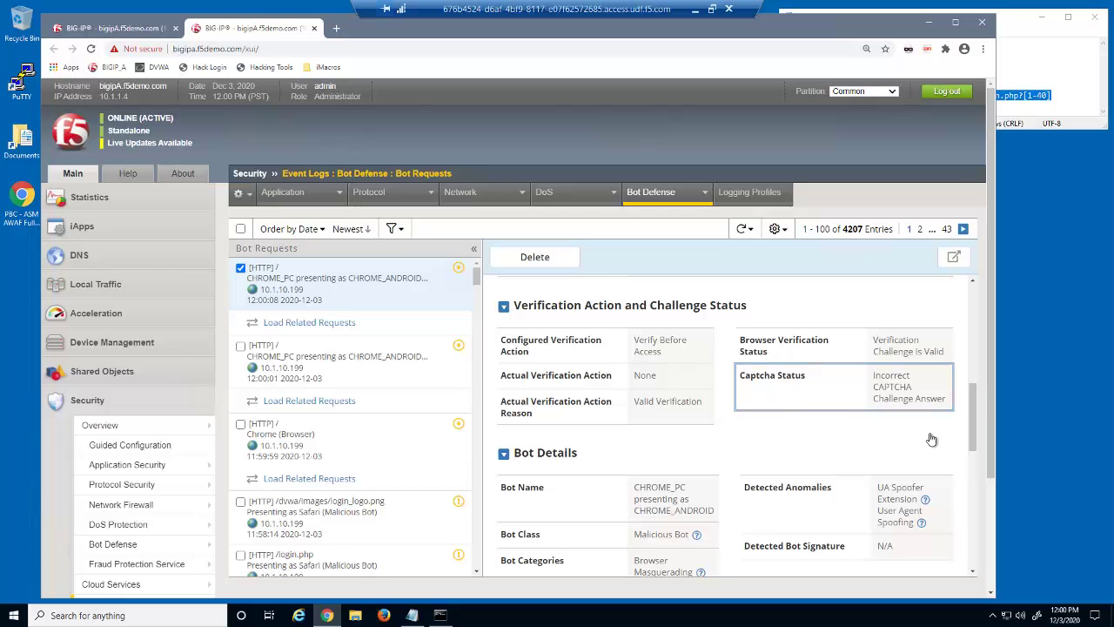
{"action": "left_click", "coordinate": [928, 23]}
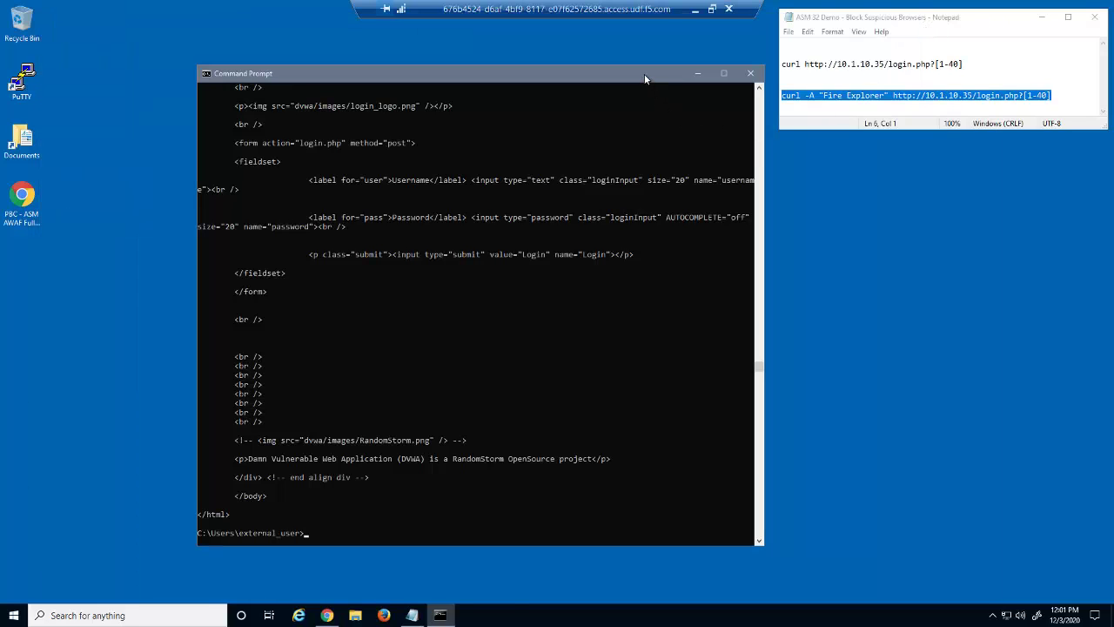
{"action": "type", "text": "curl -A \"Fire Explorer\" http://10.1.10.35/login.php?[1-40]"}
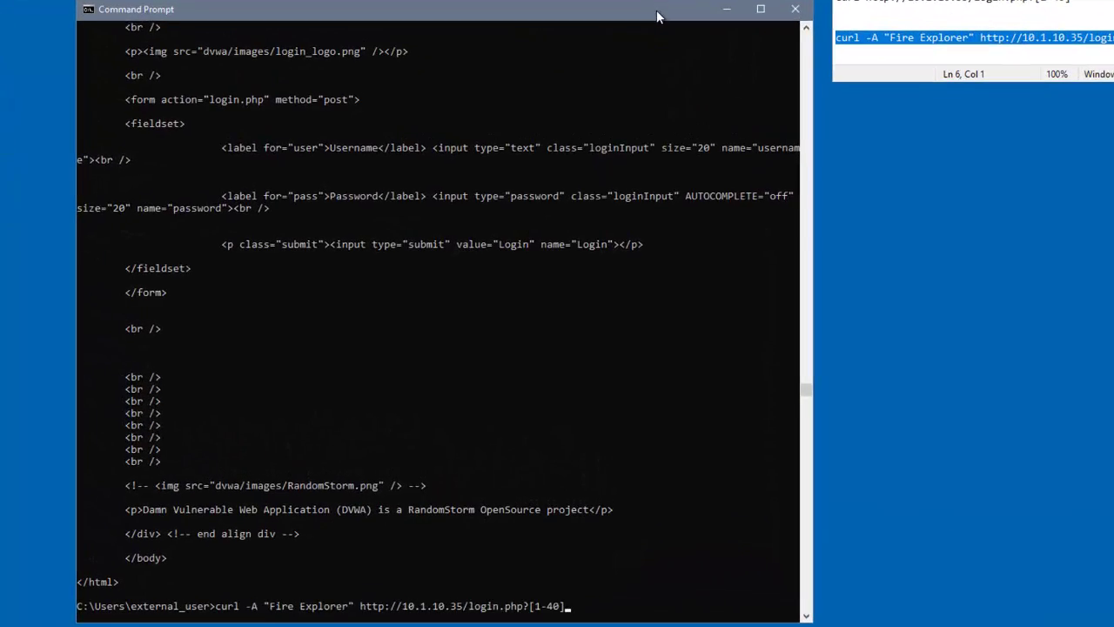
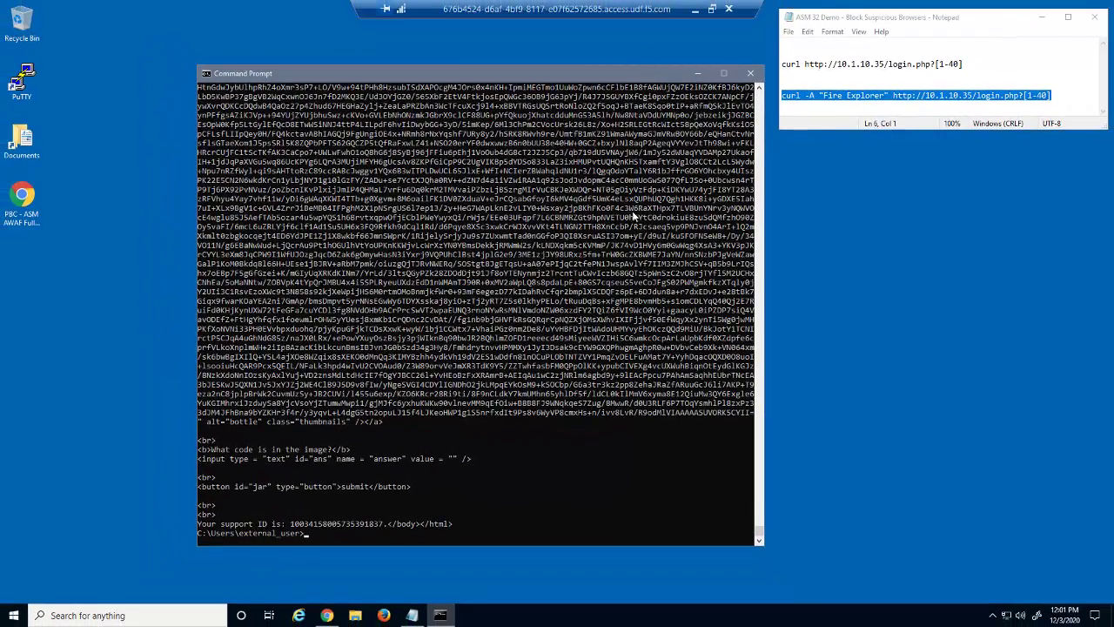
Step: Switch back to Chrome, refresh the bot requests log and examine the newest curl request's mitigation action, challenge status and bot details
{"action": "left_click", "coordinate": [326, 615]}
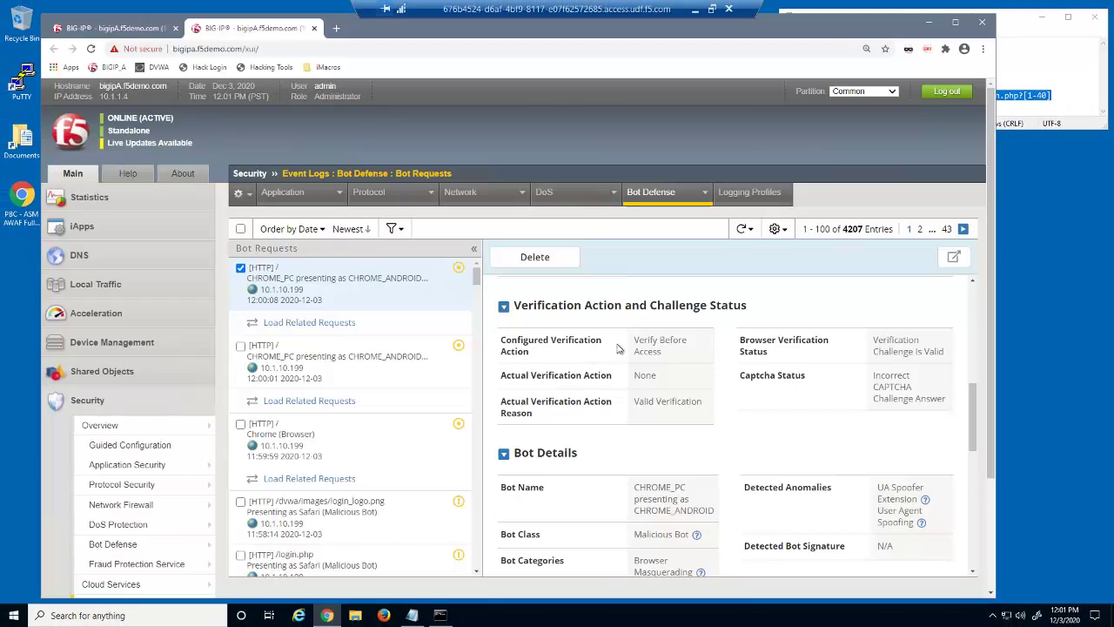
{"action": "left_click", "coordinate": [747, 230]}
{"action": "left_click", "coordinate": [722, 252]}
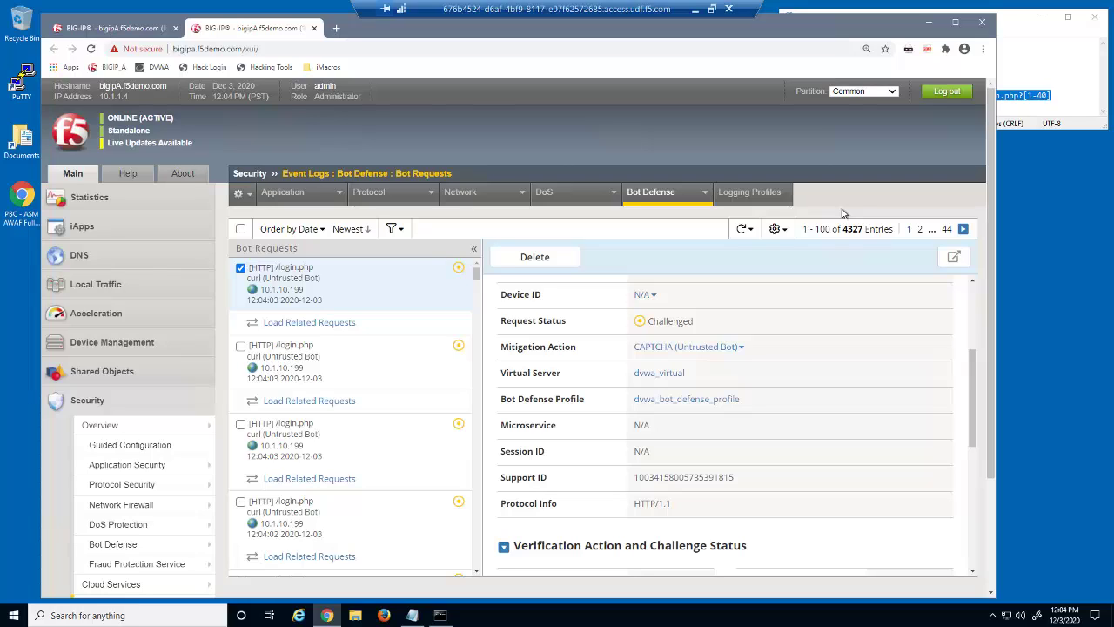
{"action": "left_click_drag", "start_coordinate": [969, 391], "coordinate": [970, 497]}
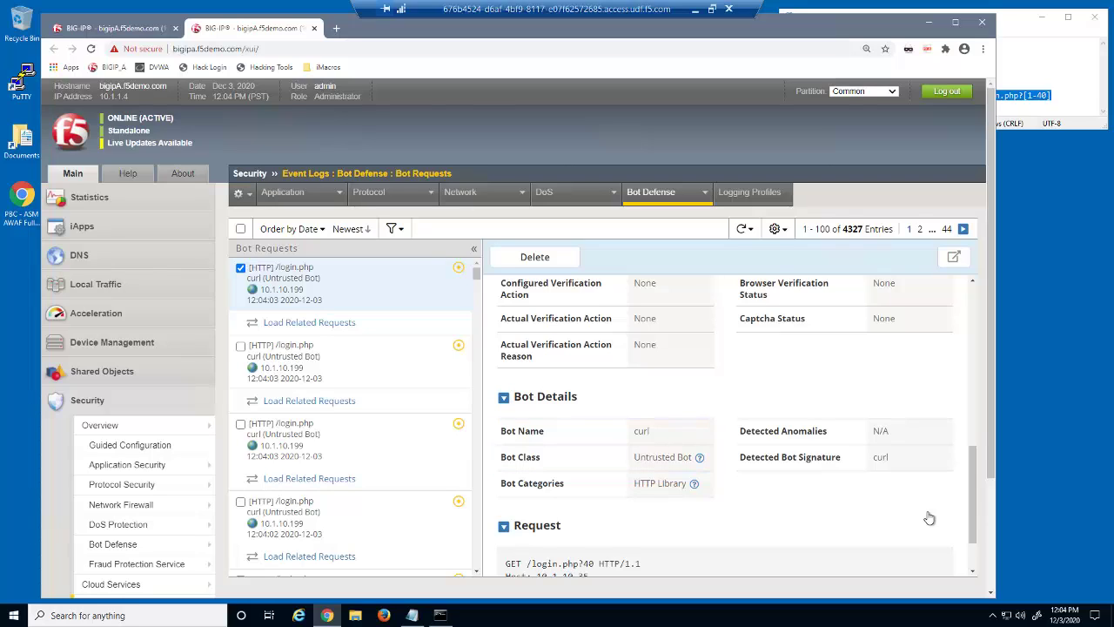
Step: Check the curl output in Command Prompt, return to Chrome and refresh the bot requests log for the Fire Explorer requests
{"action": "left_click", "coordinate": [440, 615]}
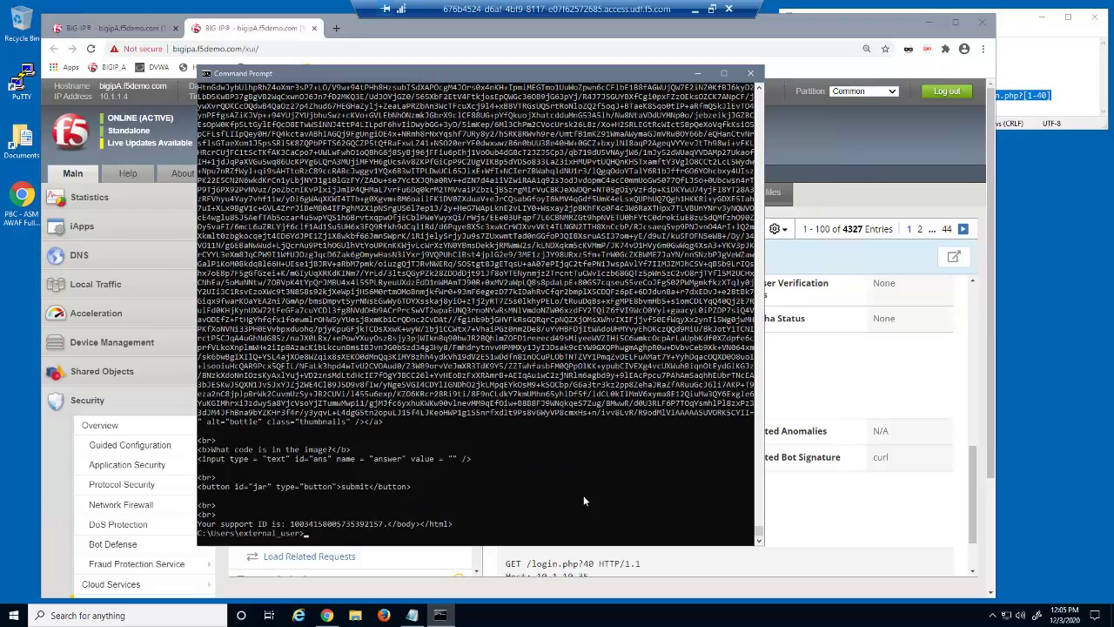
{"action": "left_click", "coordinate": [787, 374]}
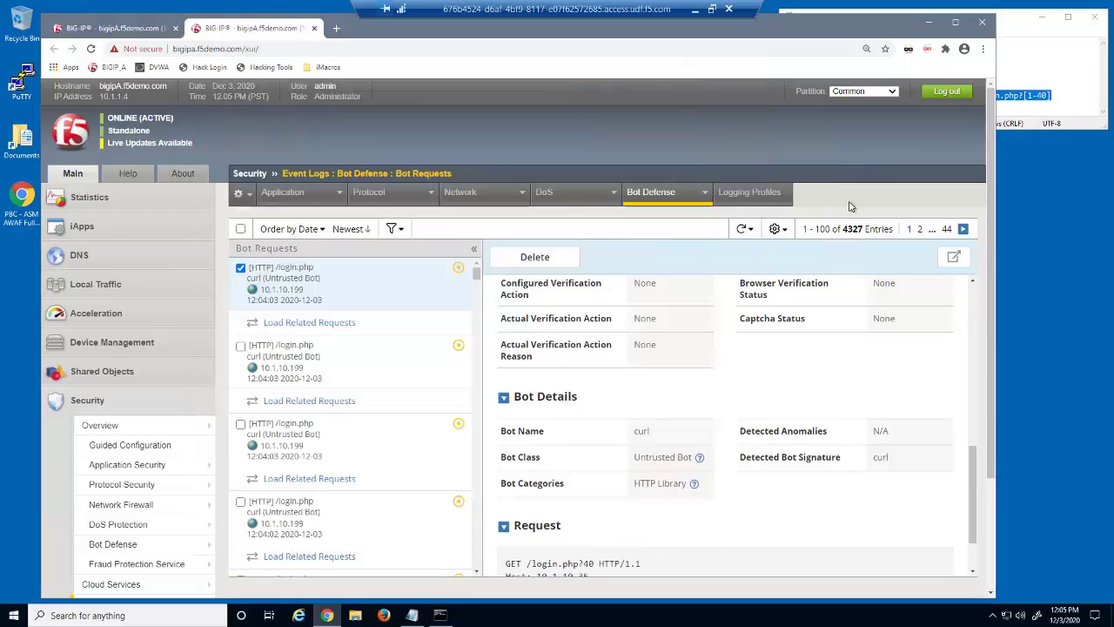
{"action": "left_click", "coordinate": [746, 229]}
{"action": "left_click", "coordinate": [707, 257]}
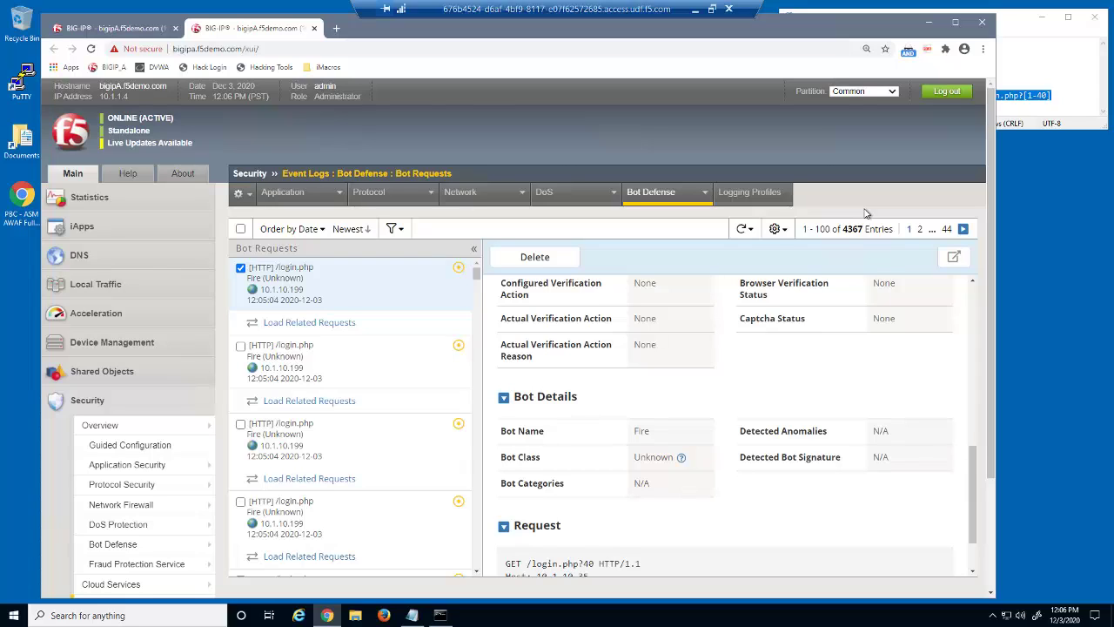
Step: In the mitigation settings of dvwa_bot_defense_profile, set Unknown to Block and Malicious Bot to TCP Reset
{"action": "left_click", "coordinate": [122, 27]}
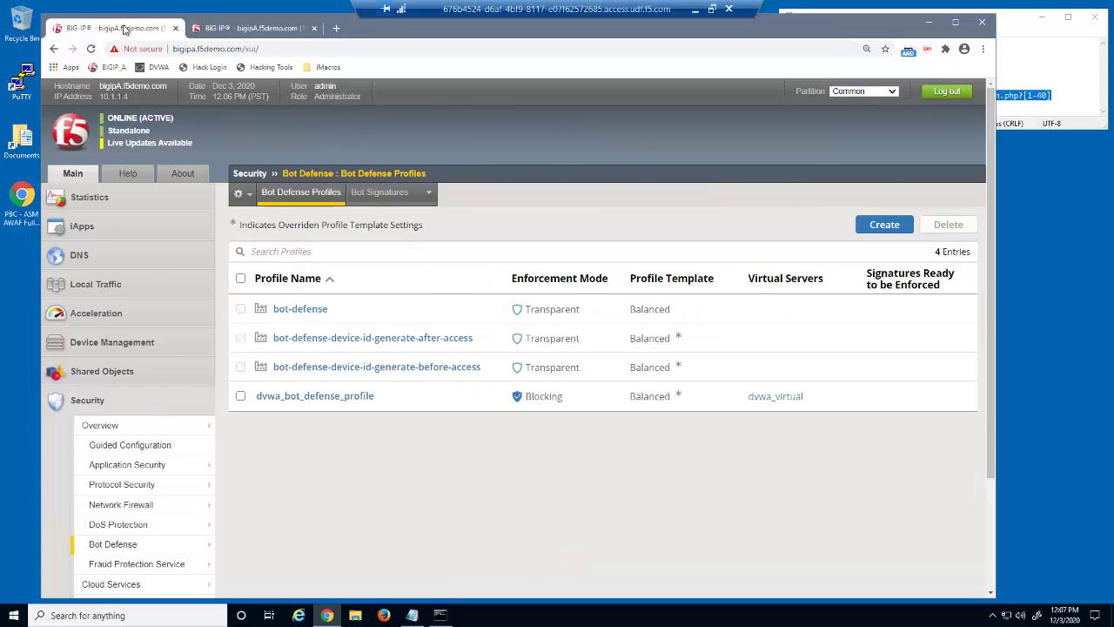
{"action": "left_click", "coordinate": [324, 396]}
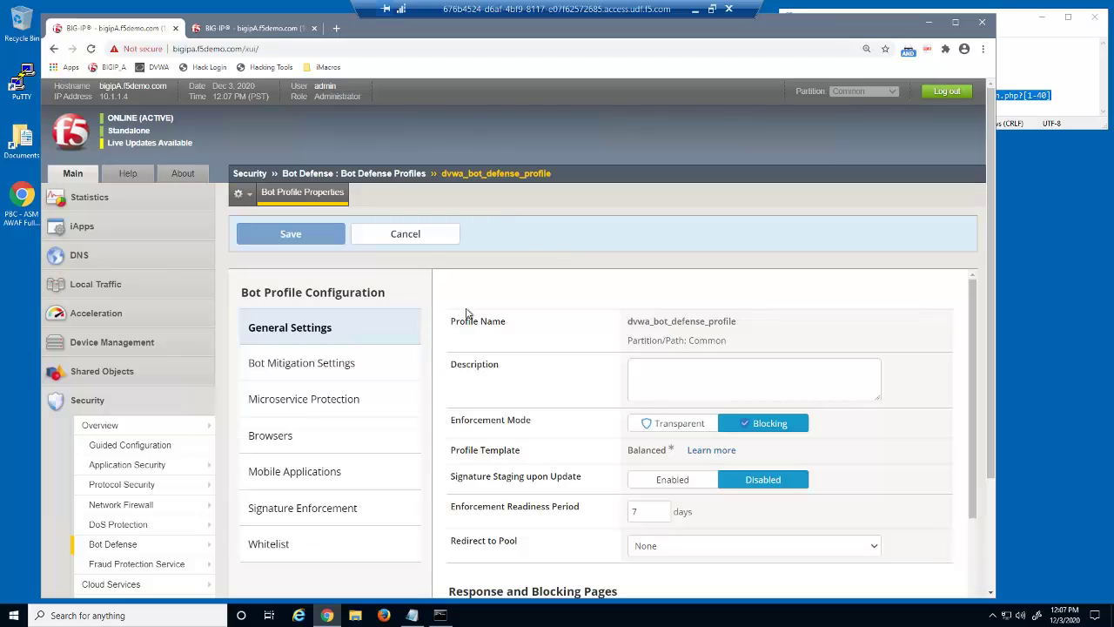
{"action": "left_click", "coordinate": [353, 367]}
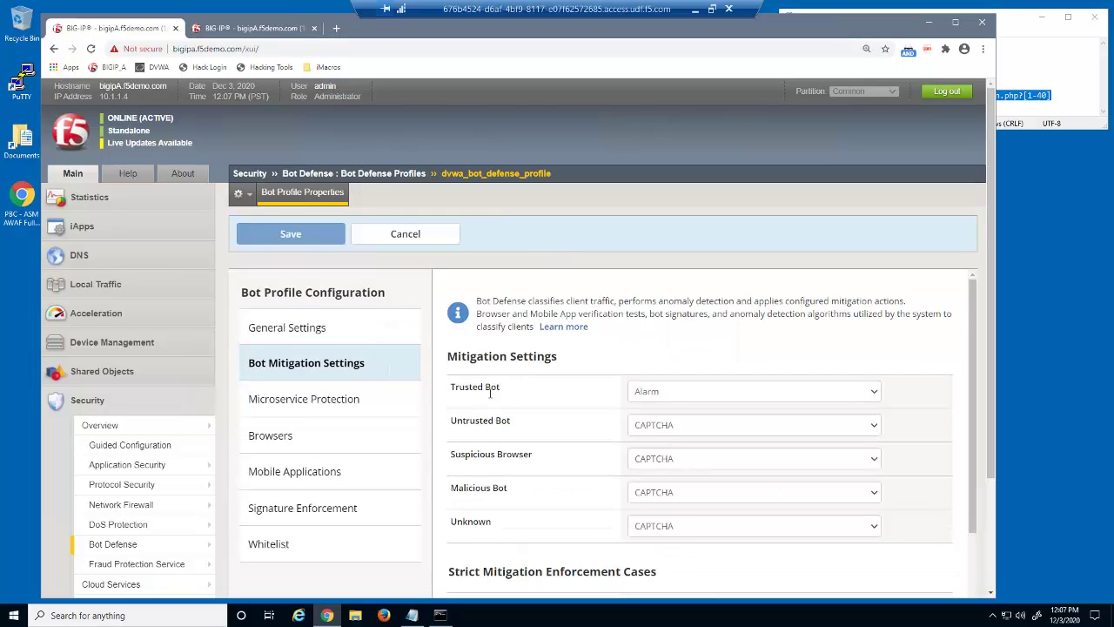
{"action": "left_click", "coordinate": [874, 529]}
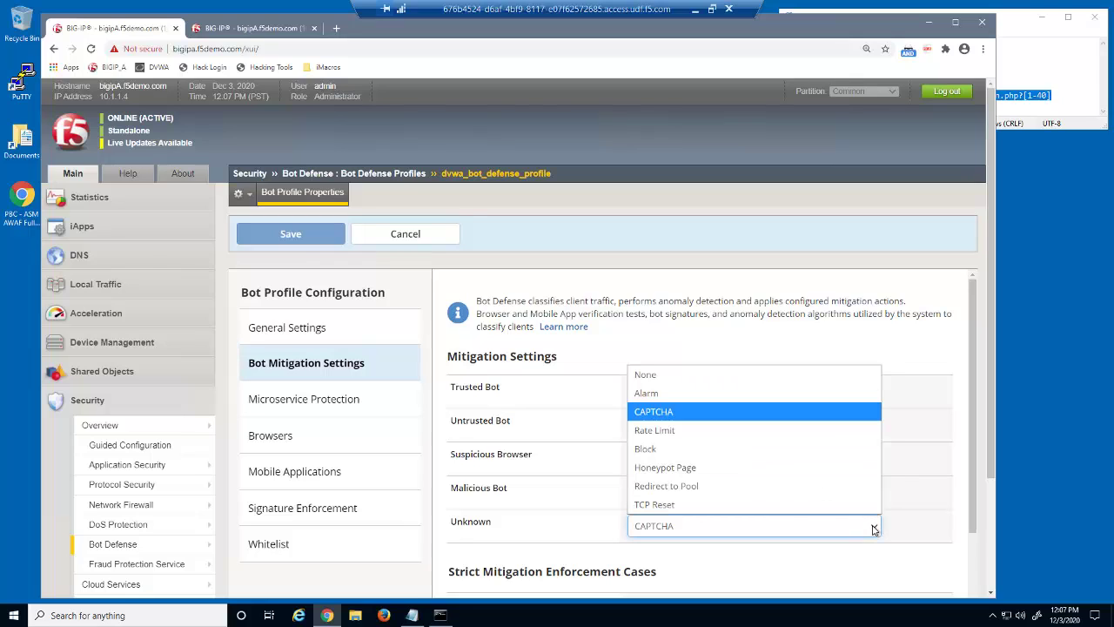
{"action": "left_click", "coordinate": [835, 450]}
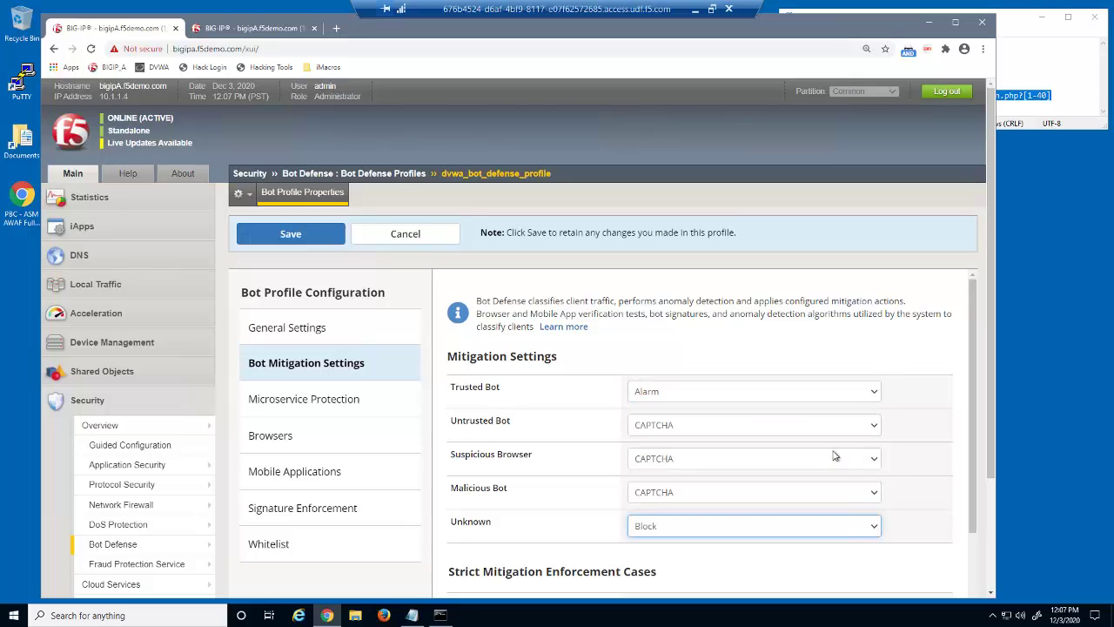
{"action": "left_click", "coordinate": [875, 495]}
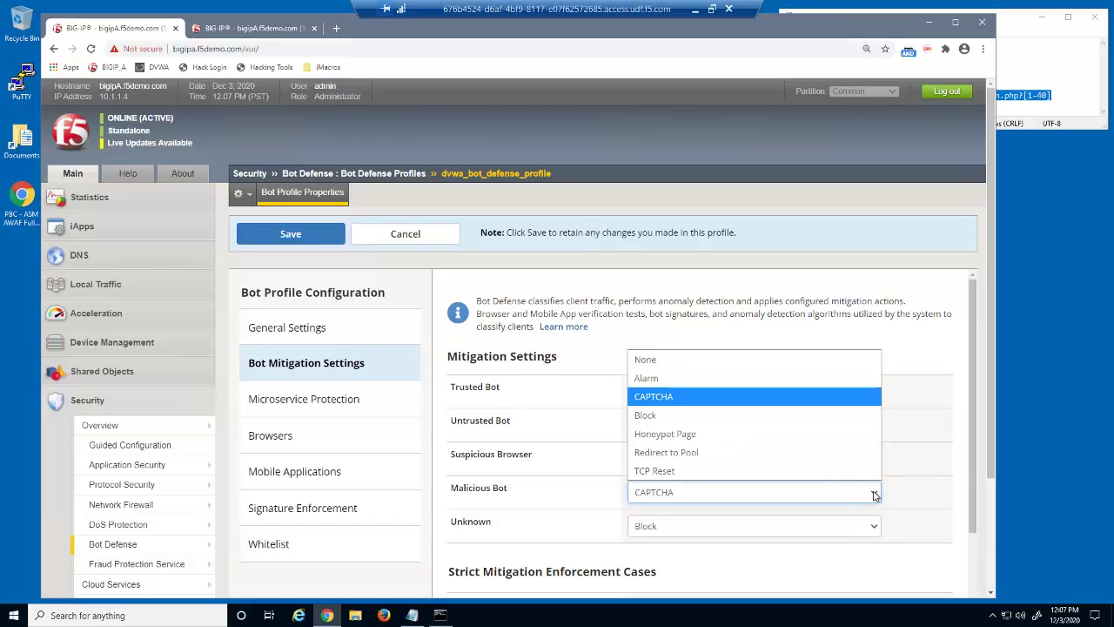
{"action": "left_click", "coordinate": [851, 470]}
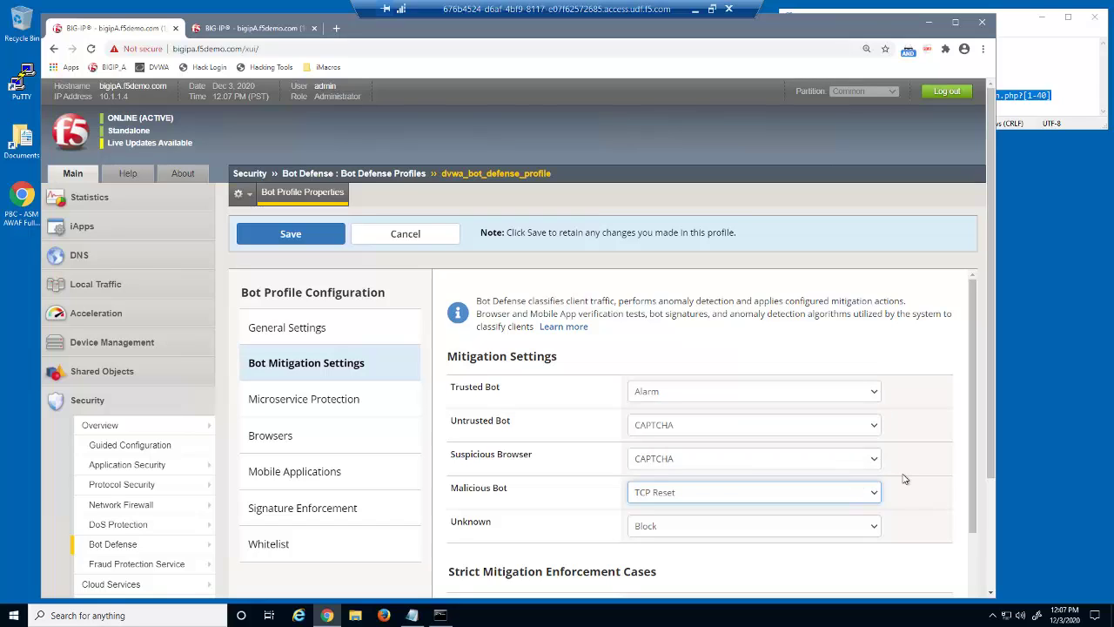
Step: Save the mitigation changes to dvwa_bot_defense_profile and close the profile's browser tab to return to the bot requests log
{"action": "left_click", "coordinate": [329, 237]}
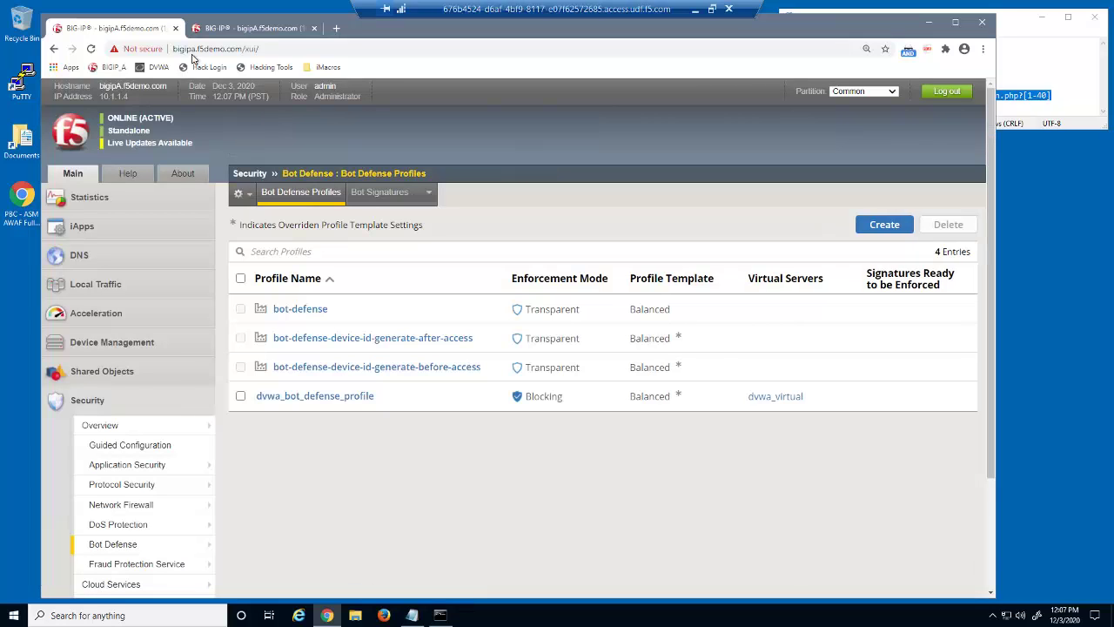
{"action": "left_click", "coordinate": [176, 29]}
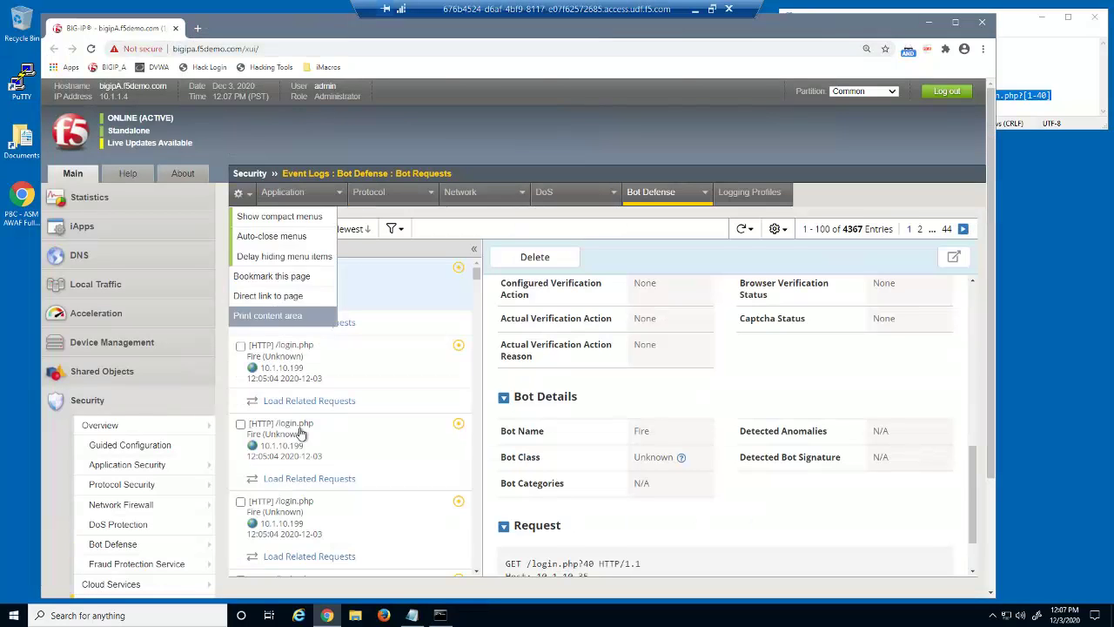
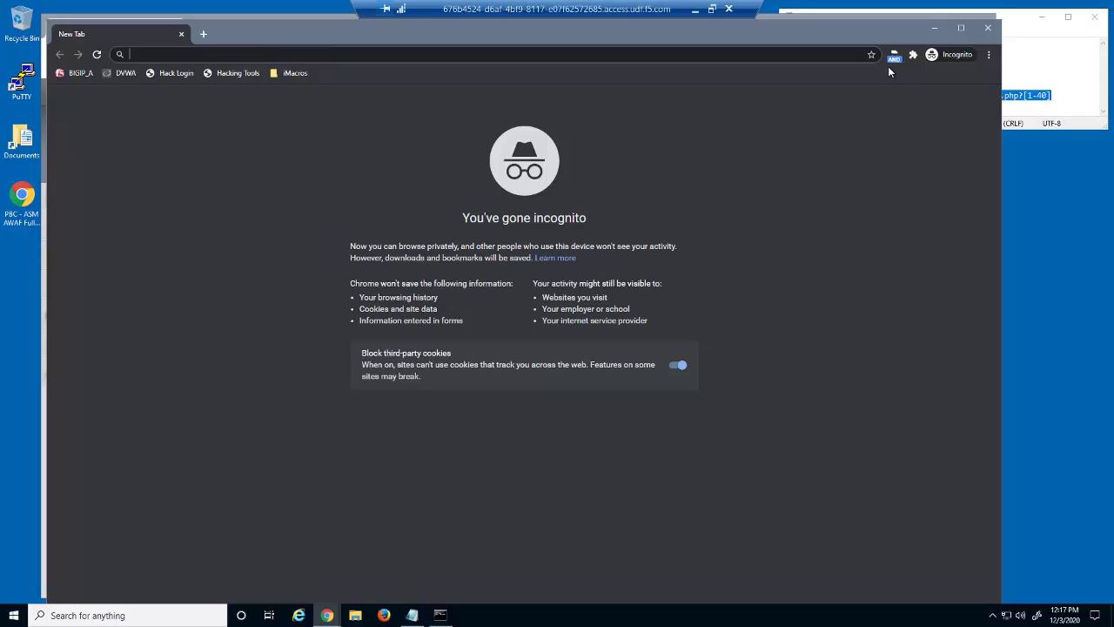
Step: Load DVWA in the Android-spoofed incognito window, then refresh the bot requests log and examine the mitigation actions for the spoofed Chrome and Fire requests
{"action": "left_click", "coordinate": [128, 73]}
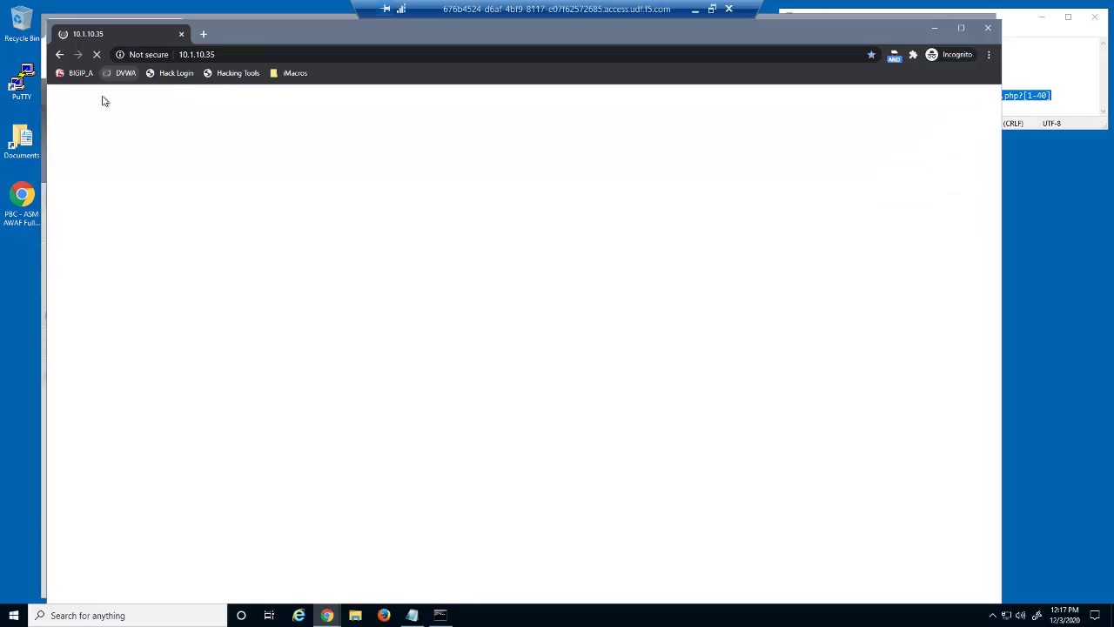
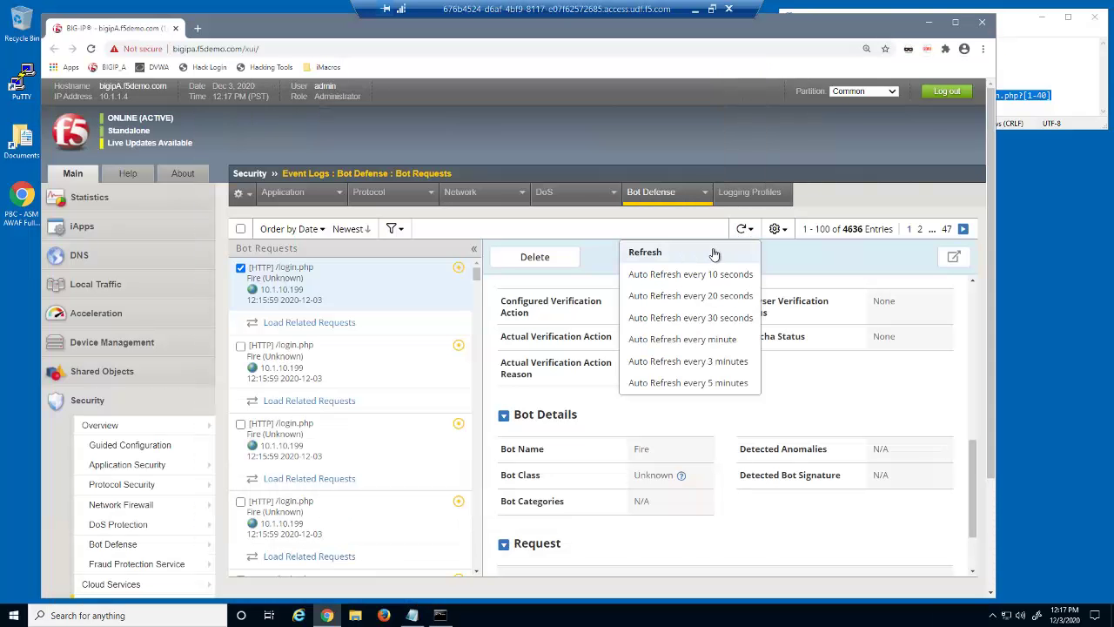
{"action": "left_click", "coordinate": [716, 254]}
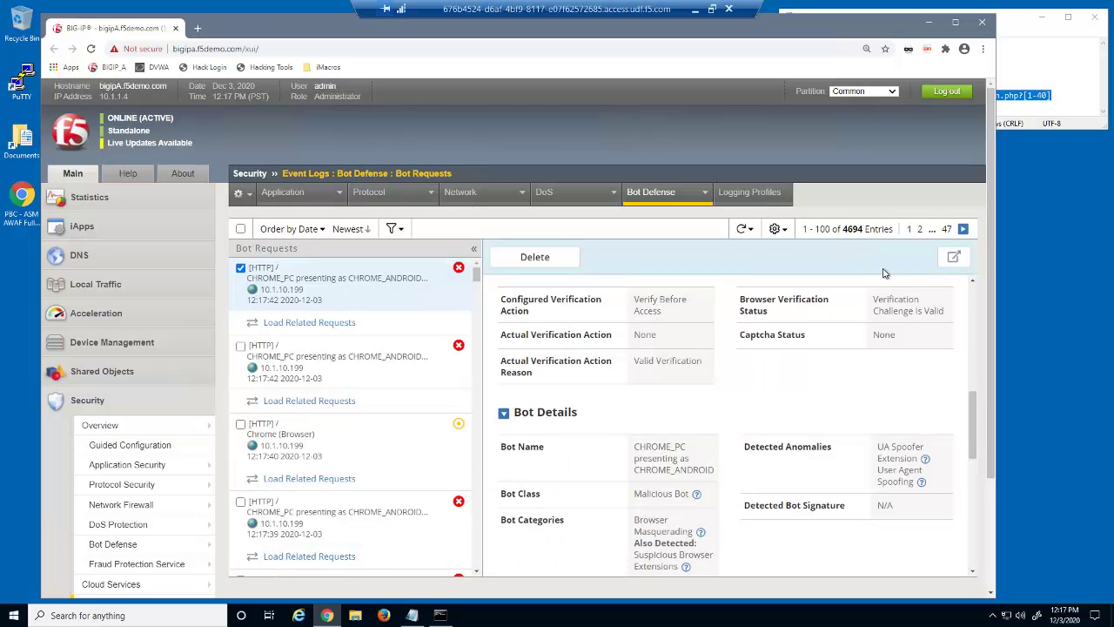
{"action": "left_click_drag", "start_coordinate": [972, 398], "coordinate": [973, 314]}
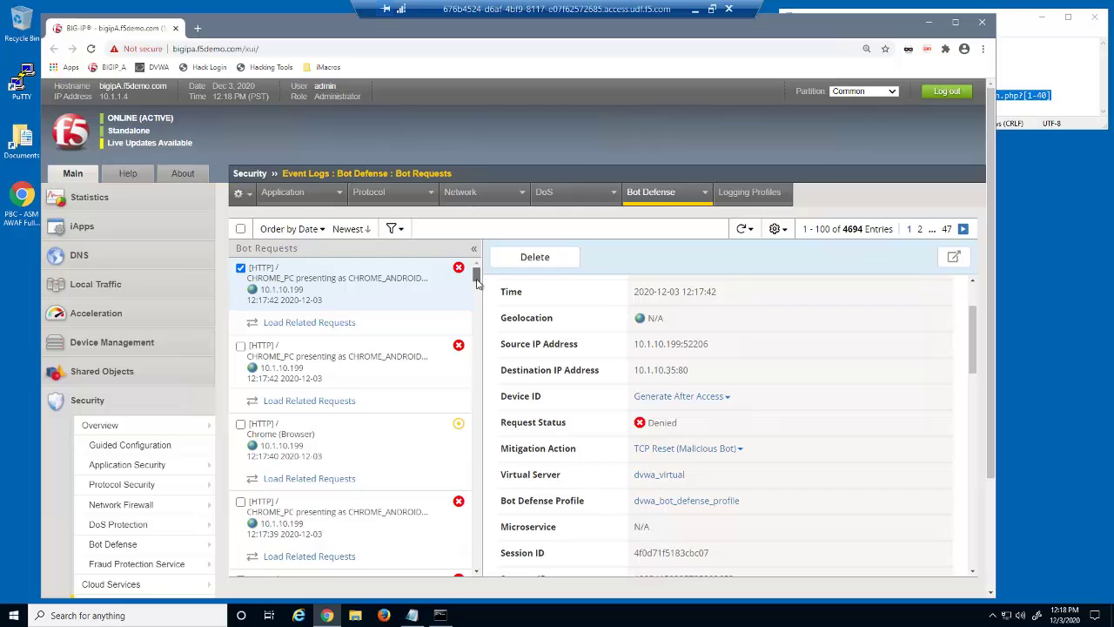
{"action": "left_click_drag", "start_coordinate": [478, 277], "coordinate": [492, 347]}
{"action": "left_click", "coordinate": [398, 365]}
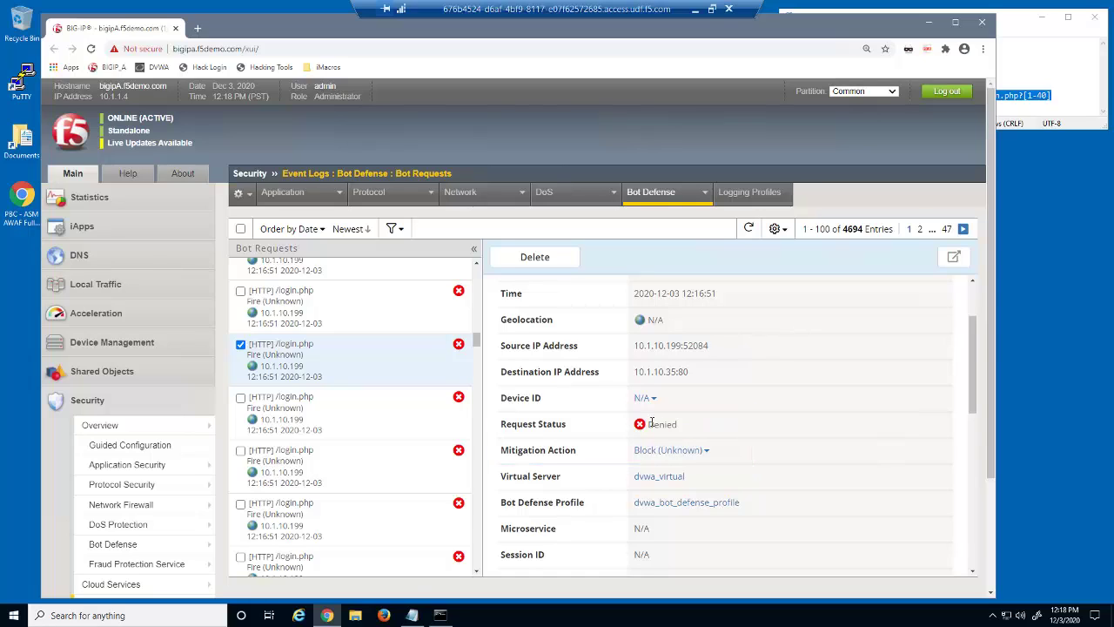
Step: Open a new incognito window, reset the spoofed user agent to the Chrome default and load the DVWA site
{"action": "right_click", "coordinate": [327, 616]}
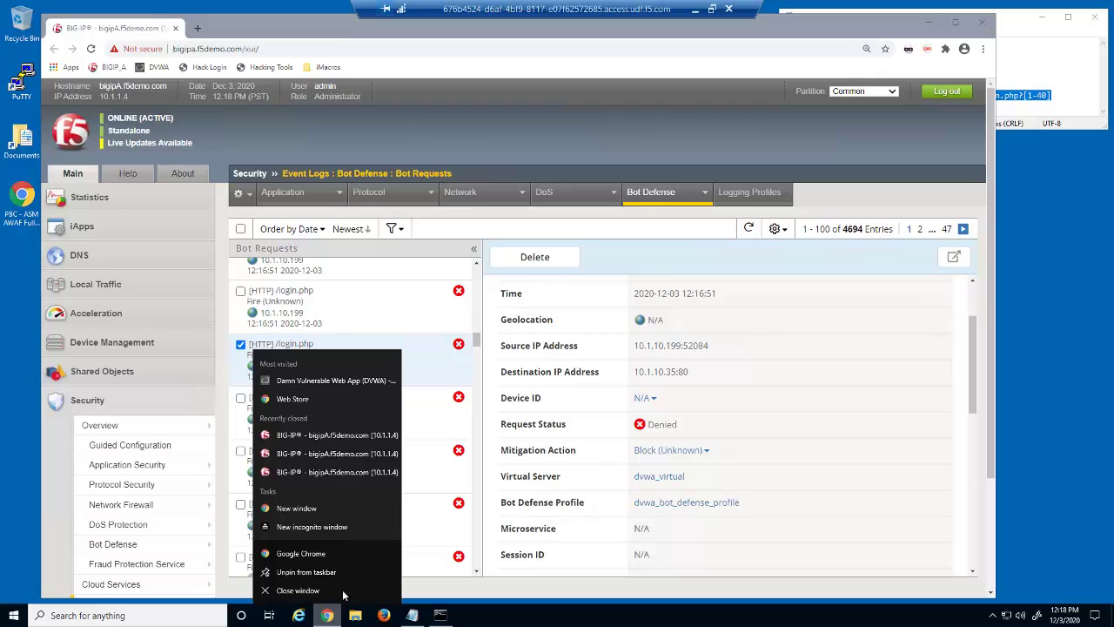
{"action": "left_click", "coordinate": [345, 528]}
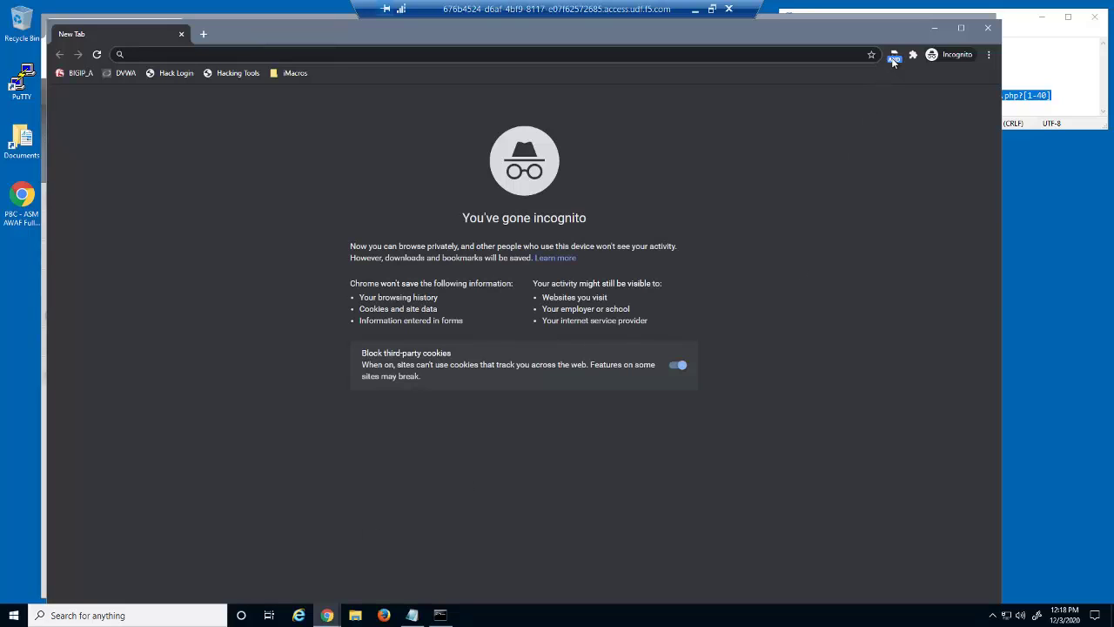
{"action": "left_click", "coordinate": [894, 57]}
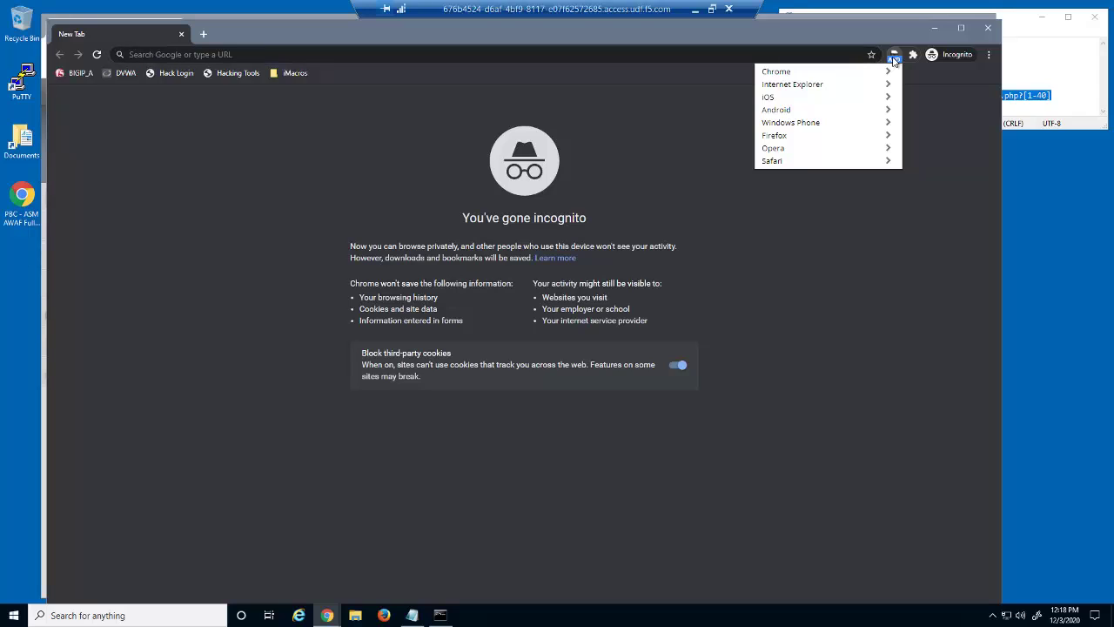
{"action": "left_click", "coordinate": [876, 73]}
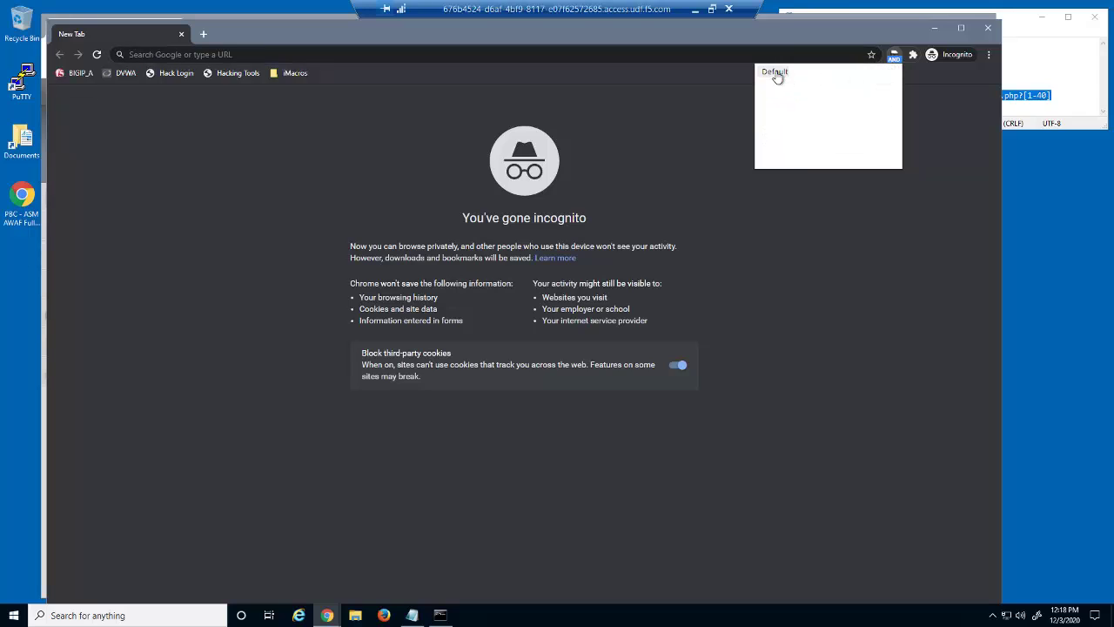
{"action": "left_click", "coordinate": [127, 73]}
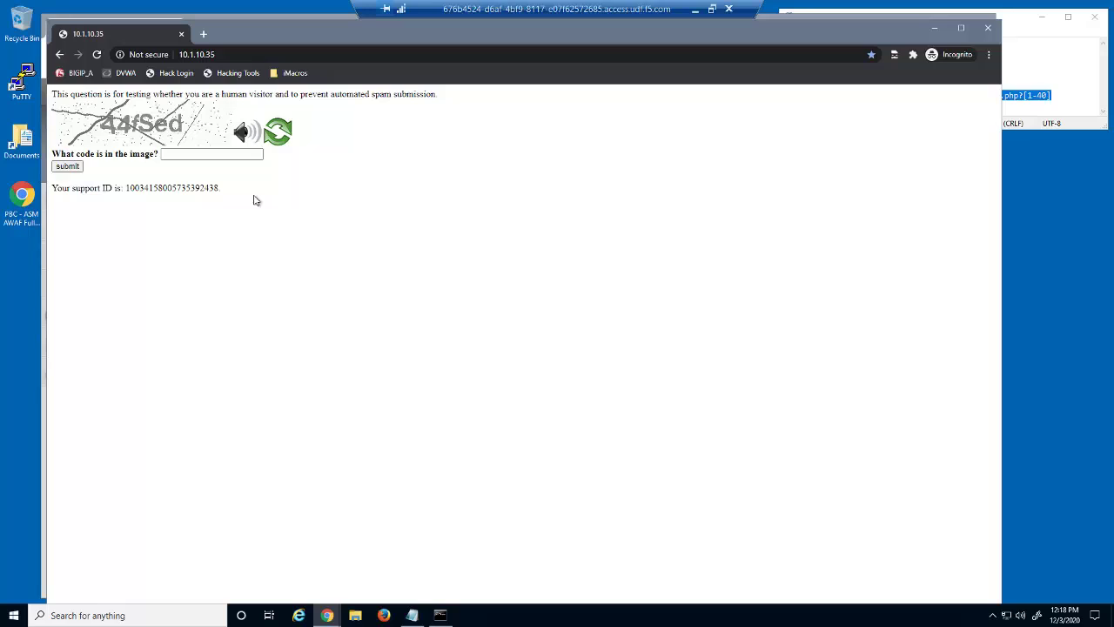
Step: Submit the CAPTCHA code shown in the image to reach the DVWA login page, and close the incognito window
{"action": "left_click", "coordinate": [239, 155]}
{"action": "type", "text": "44fSed"}
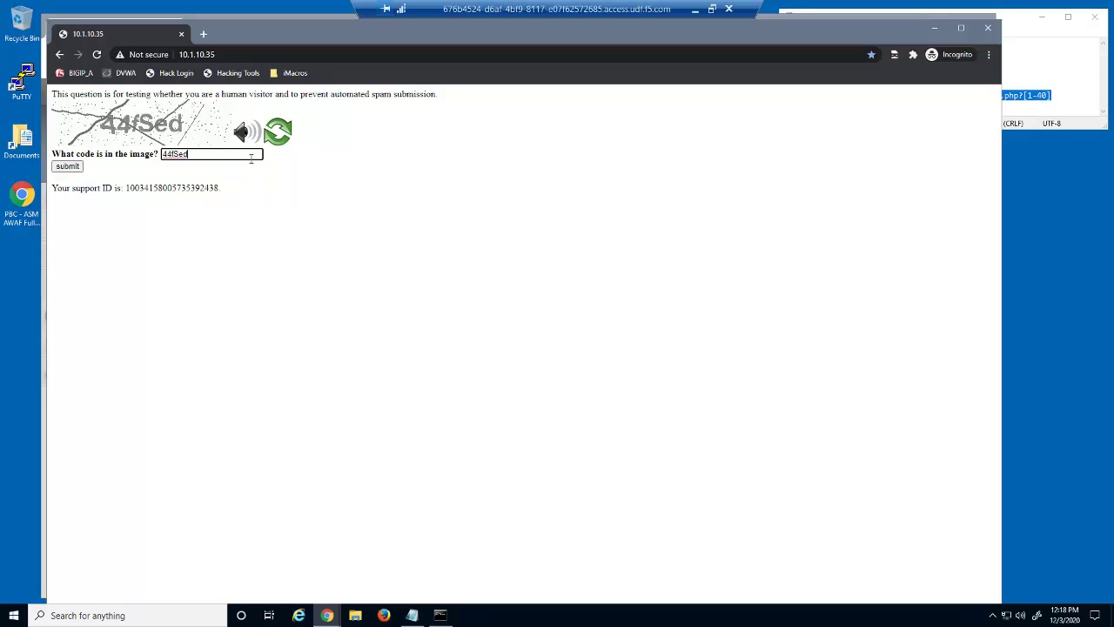
{"action": "left_click", "coordinate": [74, 167]}
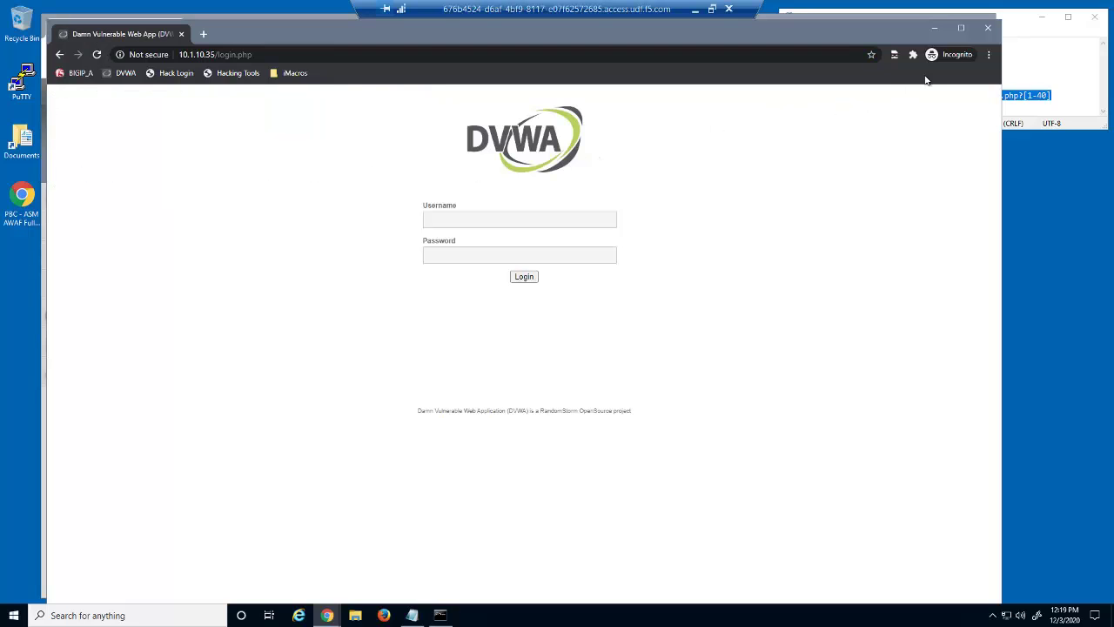
{"action": "left_click", "coordinate": [988, 28]}
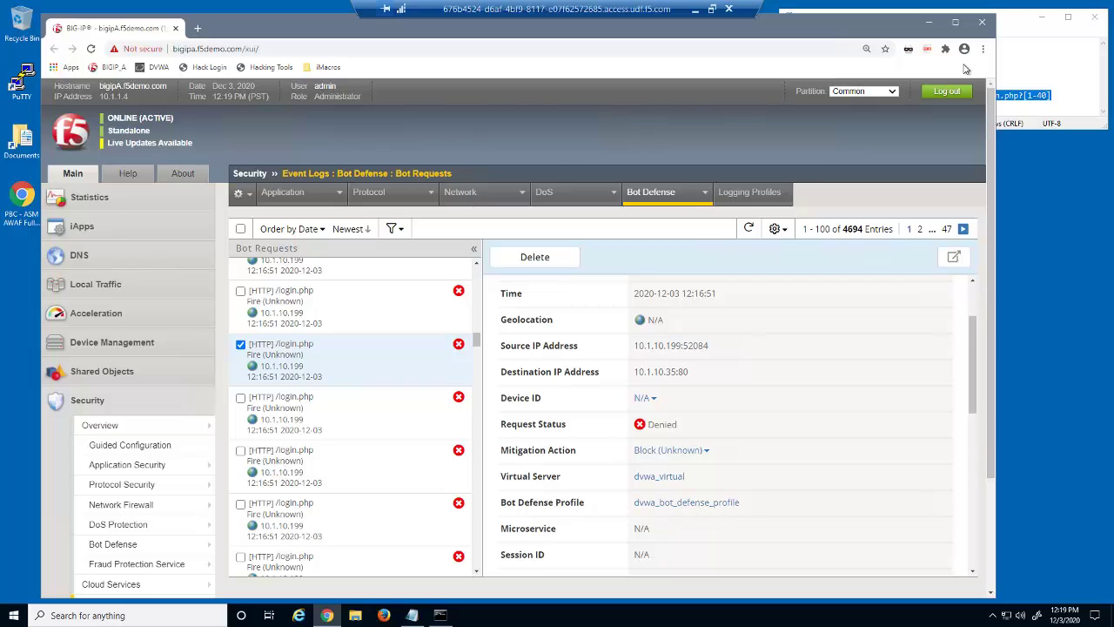
Step: Switch to Firefox, load the DVWA site from its bookmark, and close the browser
{"action": "left_click", "coordinate": [384, 615]}
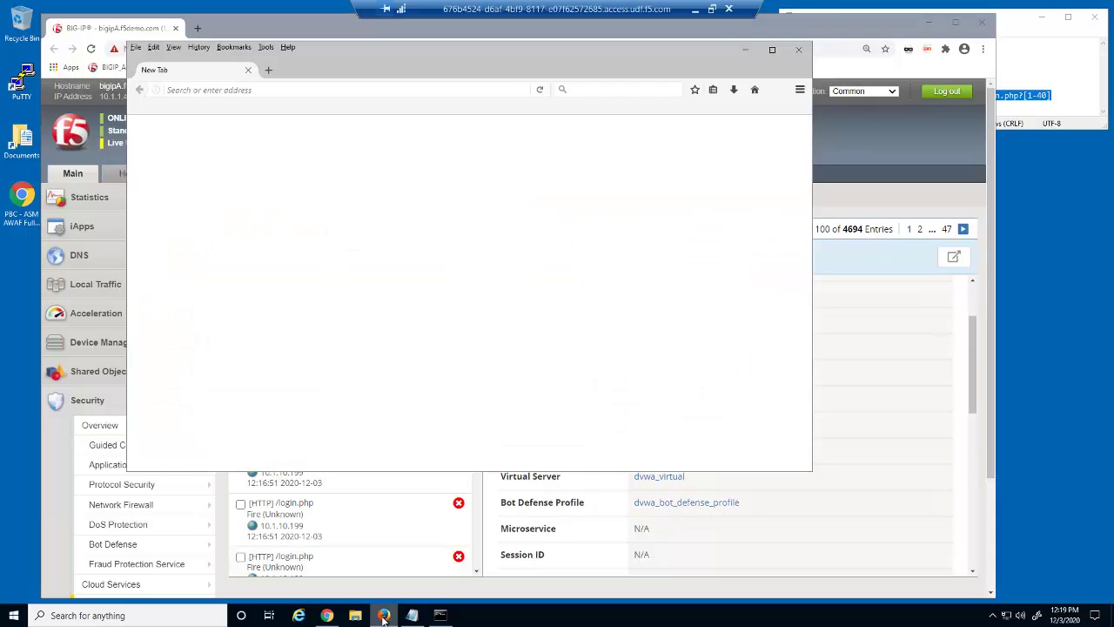
{"action": "left_click", "coordinate": [154, 108]}
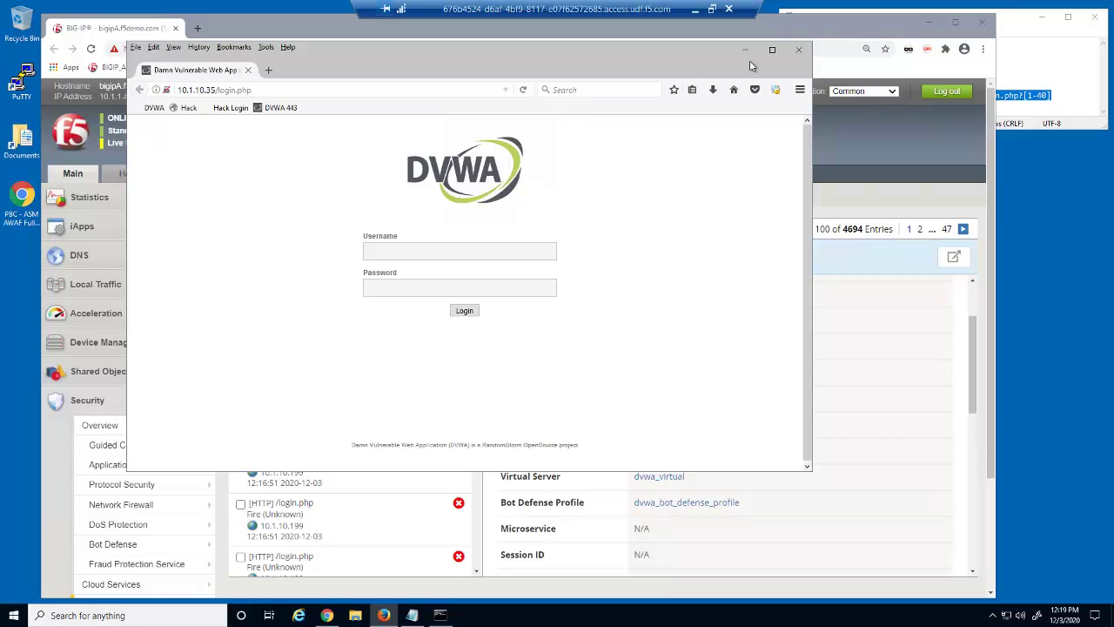
{"action": "left_click", "coordinate": [798, 49]}
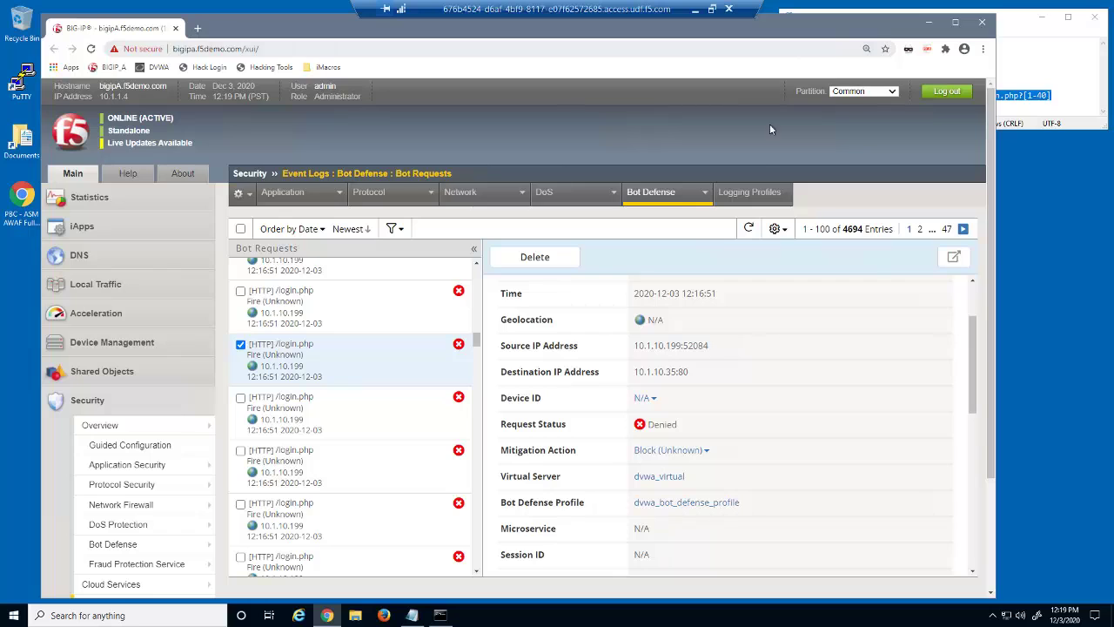
Step: Refresh the bot requests log and examine the Chrome suspicious browser /login.php request's mitigation action, CAPTCHA status and bot details
{"action": "left_click", "coordinate": [751, 229]}
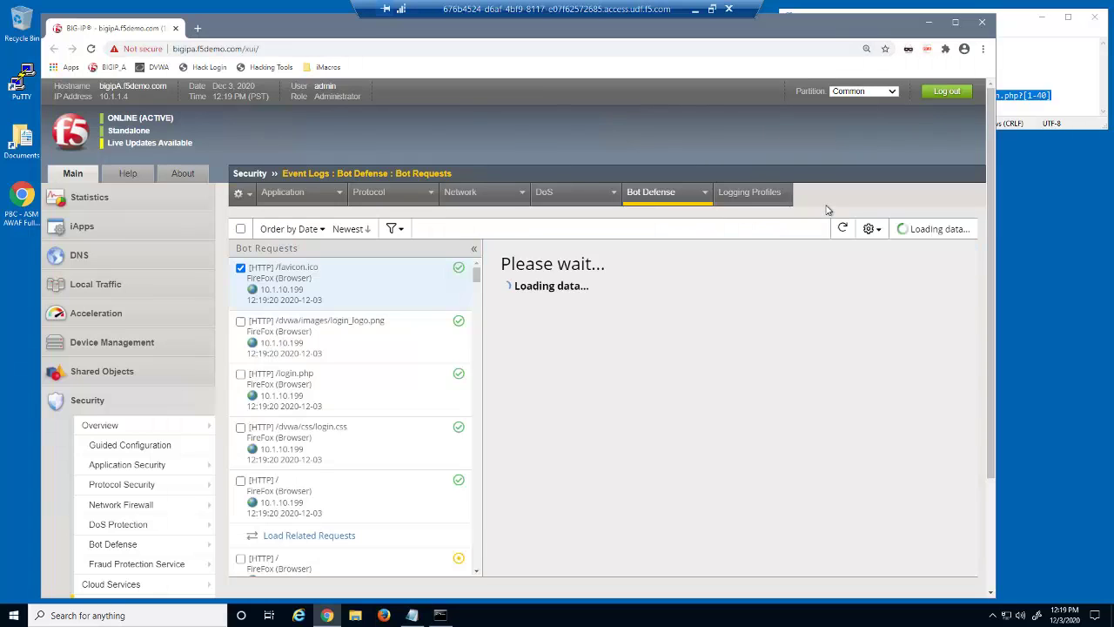
{"action": "left_click", "coordinate": [476, 573]}
{"action": "left_click", "coordinate": [476, 572]}
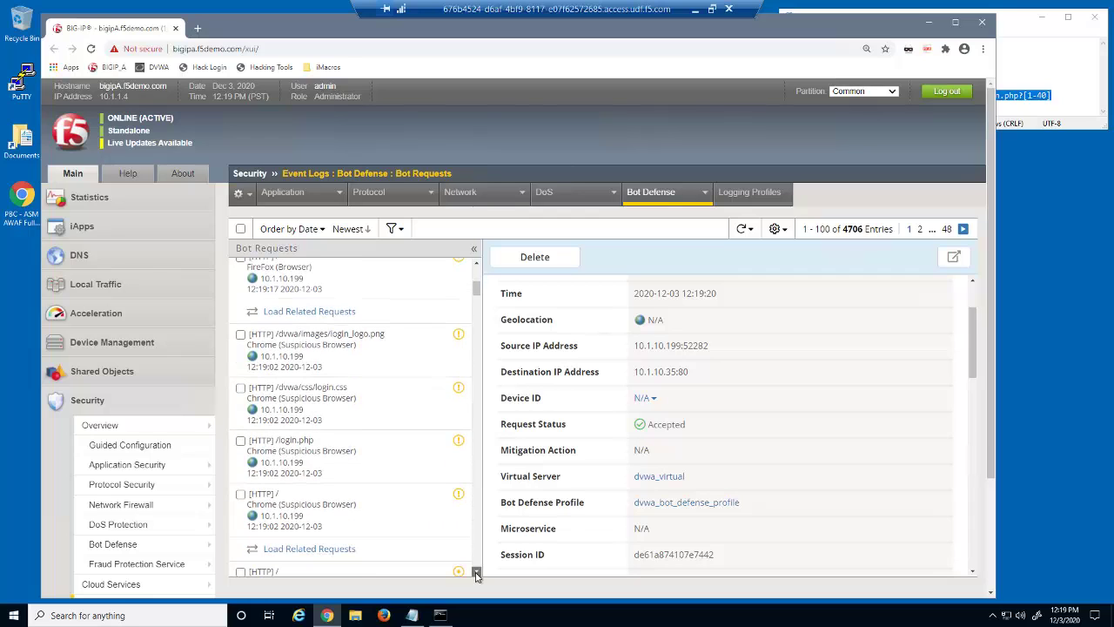
{"action": "left_click", "coordinate": [416, 456]}
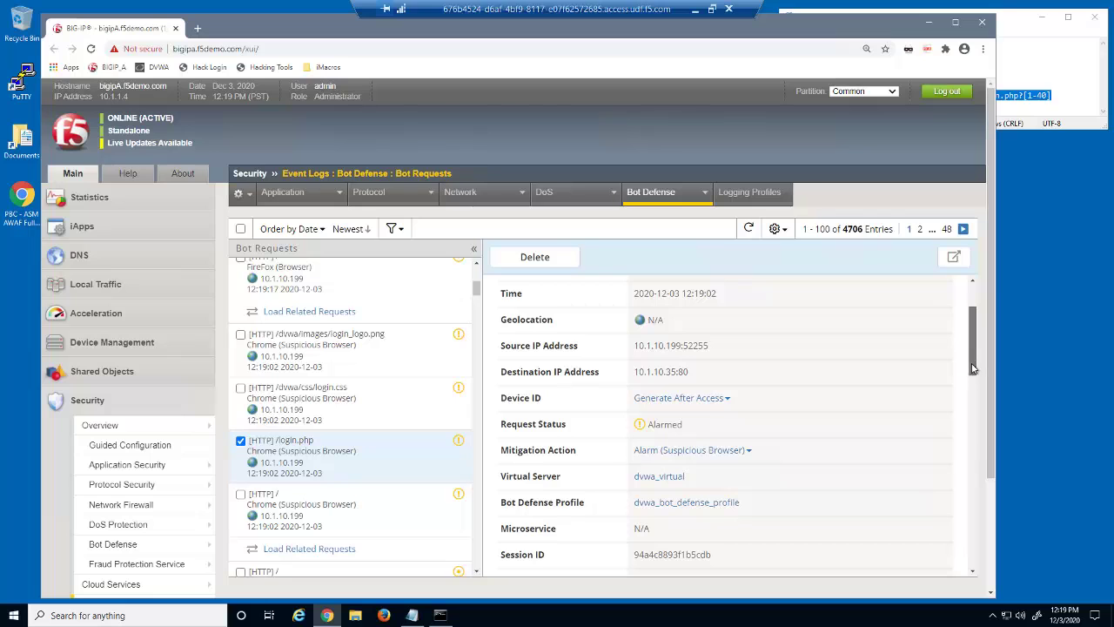
{"action": "left_click_drag", "start_coordinate": [972, 369], "coordinate": [964, 465]}
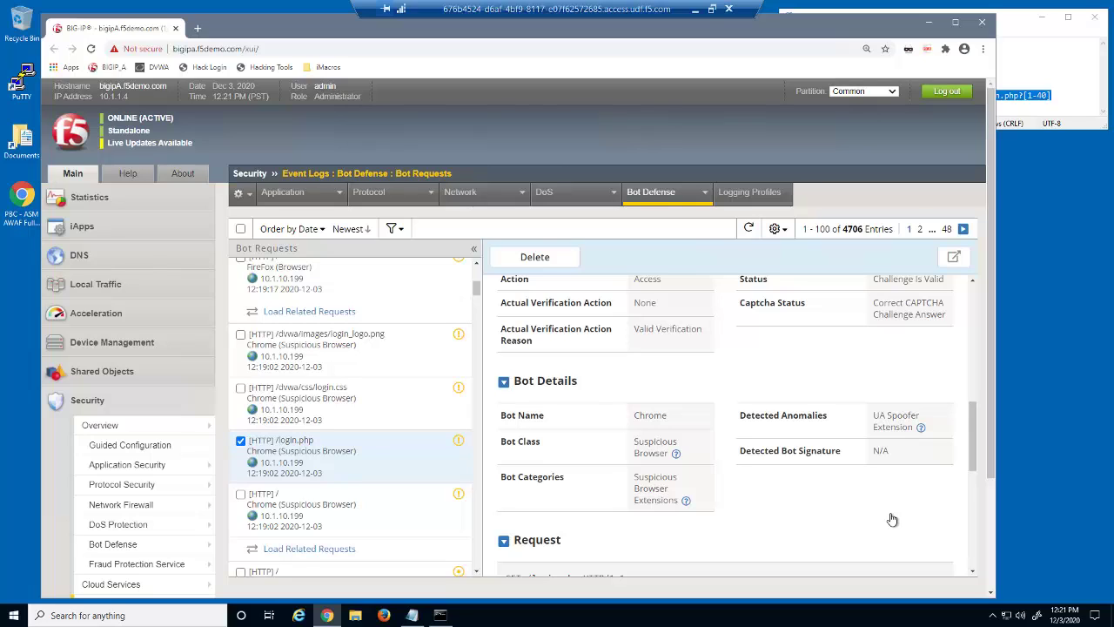
Step: Open the Bot Traffic report, review dvwa_virtual's traffic classes and its accepted and denied requests, and open its detected bots
{"action": "mouse_move", "coordinate": [681, 204]}
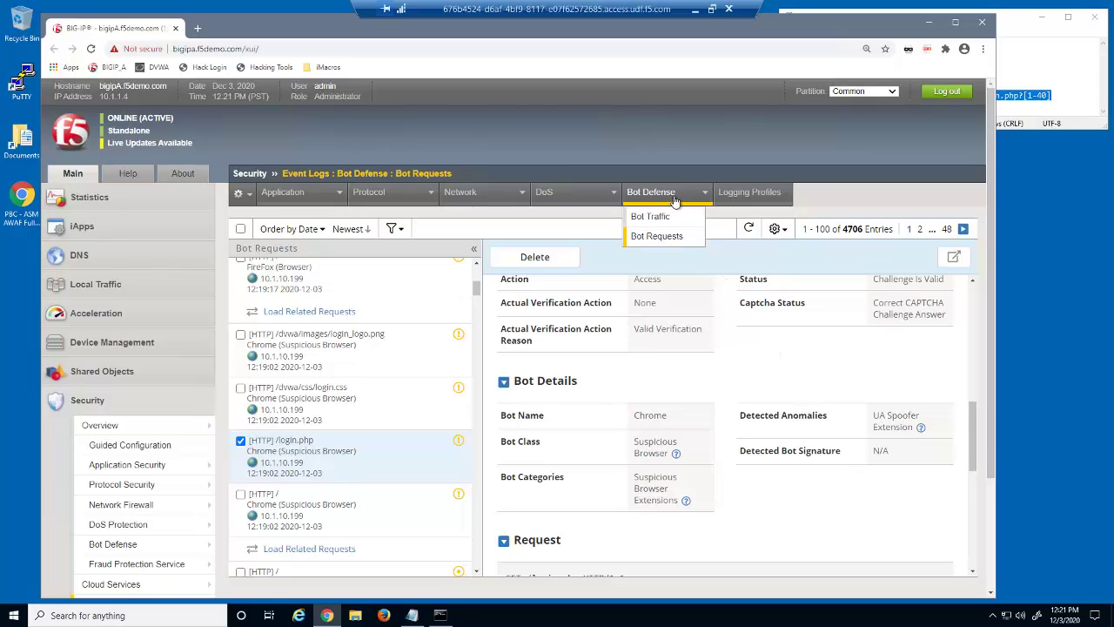
{"action": "left_click", "coordinate": [659, 217]}
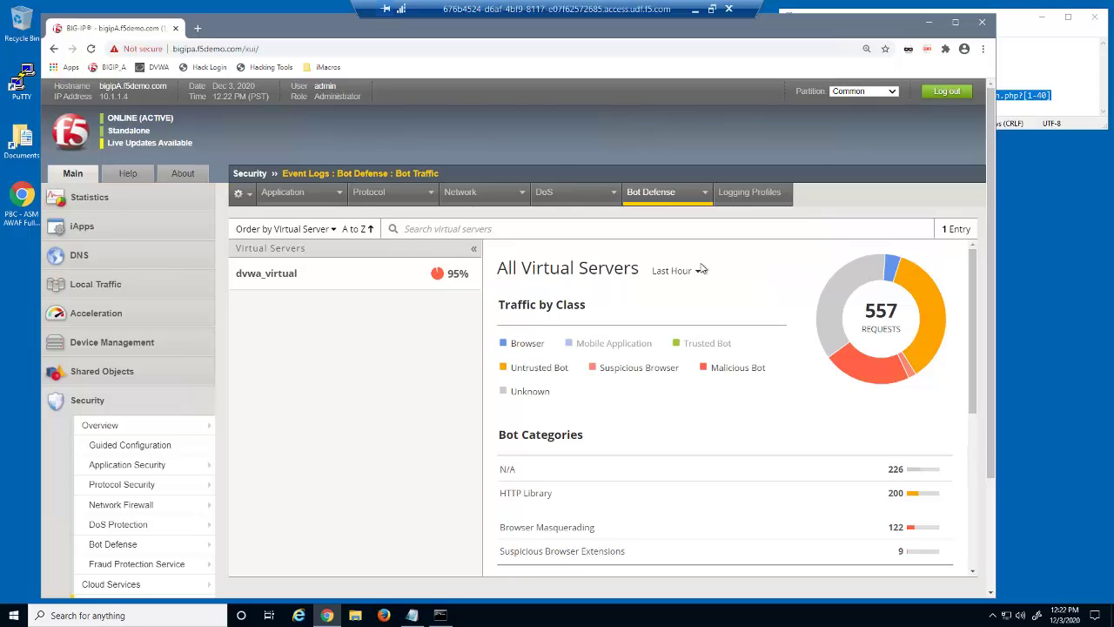
{"action": "left_click", "coordinate": [388, 279]}
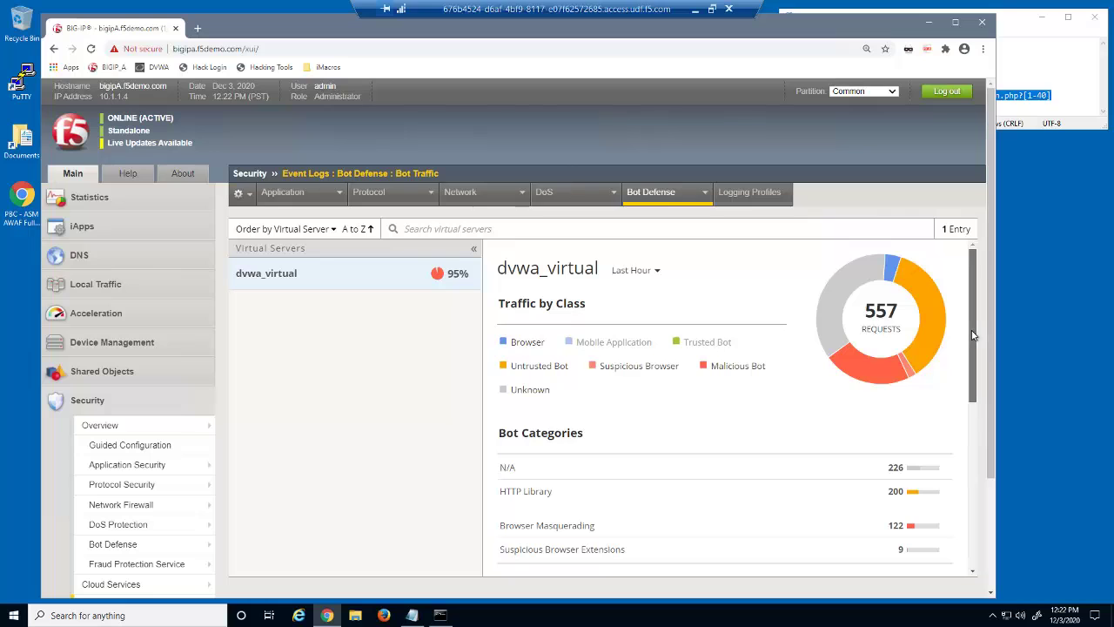
{"action": "left_click_drag", "start_coordinate": [971, 338], "coordinate": [978, 486]}
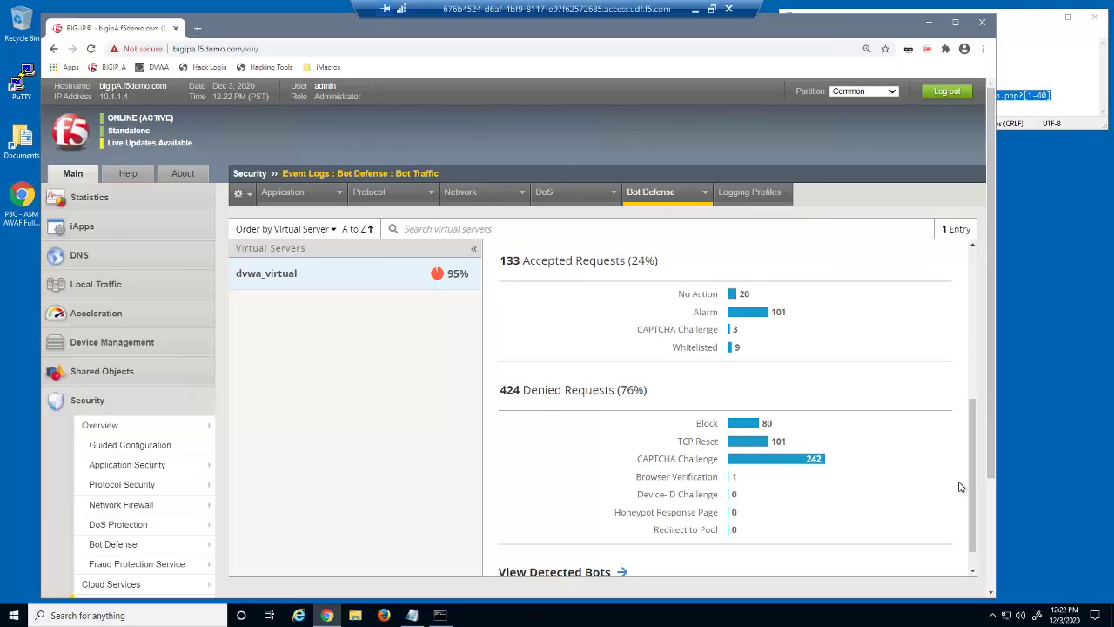
{"action": "scroll", "coordinate": [975, 487], "scroll_direction": "down", "scroll_amount": 1}
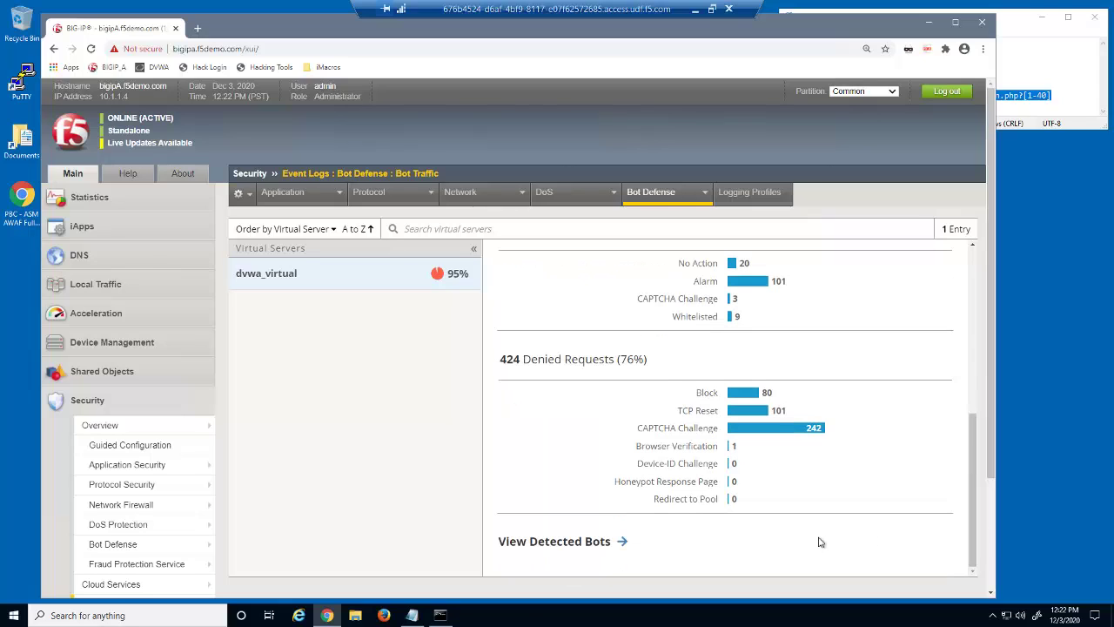
{"action": "left_click", "coordinate": [619, 542]}
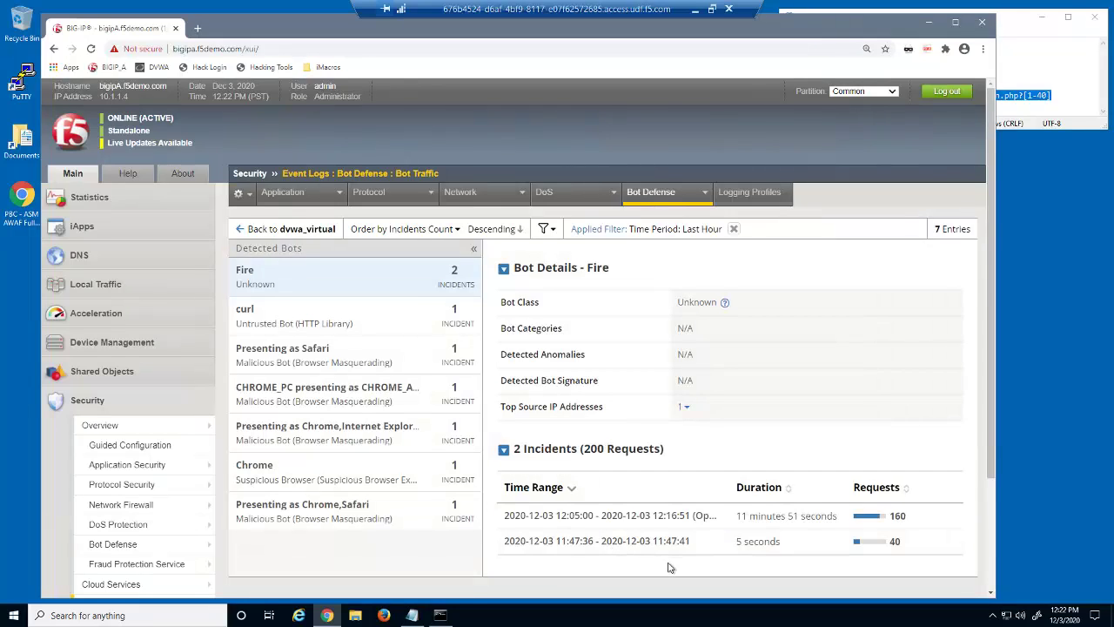